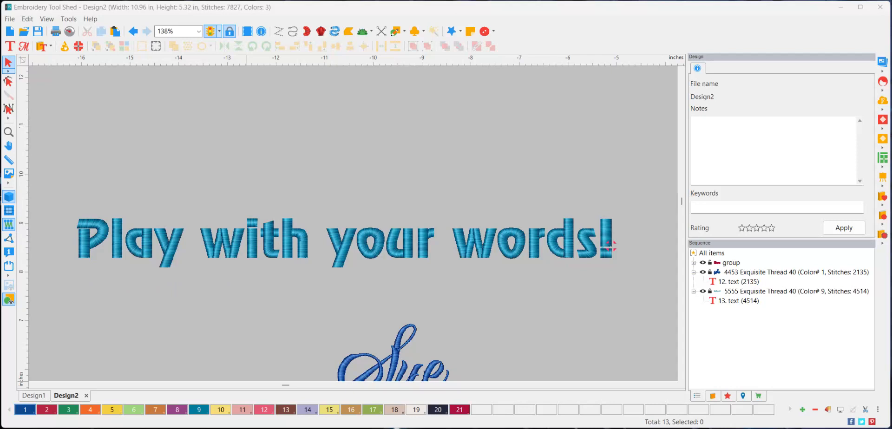
# Step: Enlarge the blue script lettering proportionally to about 2.5 in wide
pyautogui.click(682, 376)
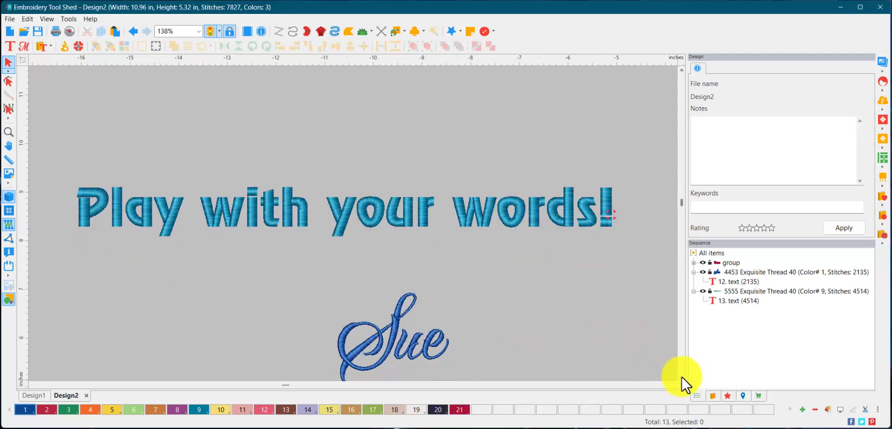
pyautogui.click(681, 377)
pyautogui.click(682, 377)
pyautogui.click(681, 377)
pyautogui.click(682, 376)
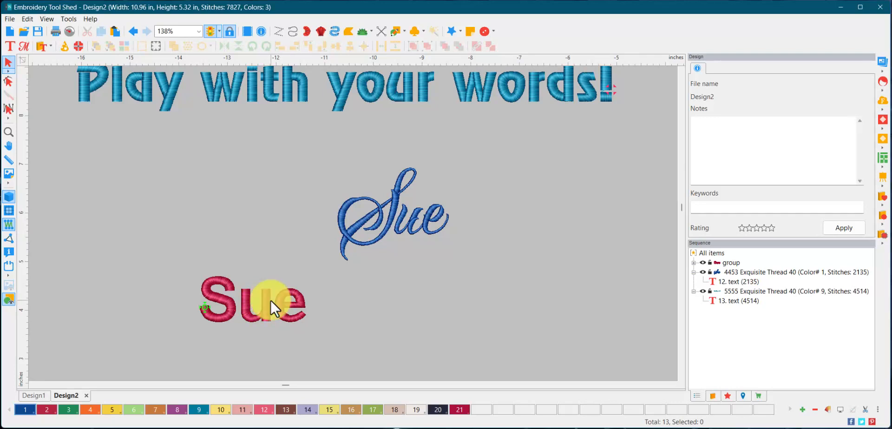
pyautogui.click(346, 237)
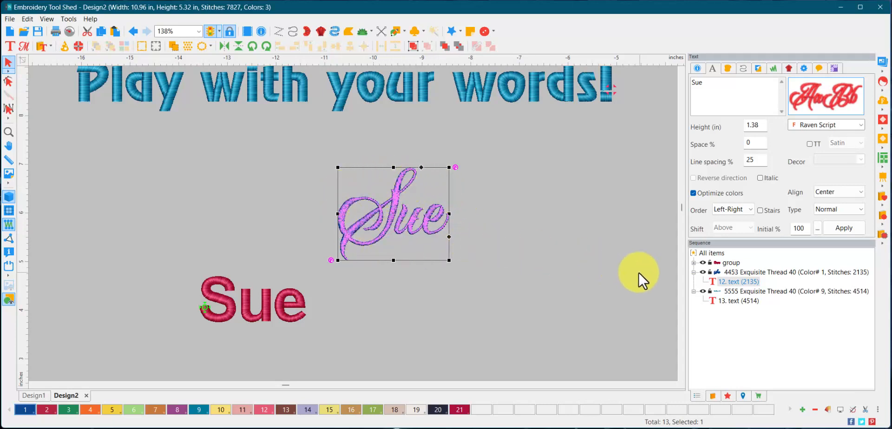
pyautogui.moveTo(712, 281)
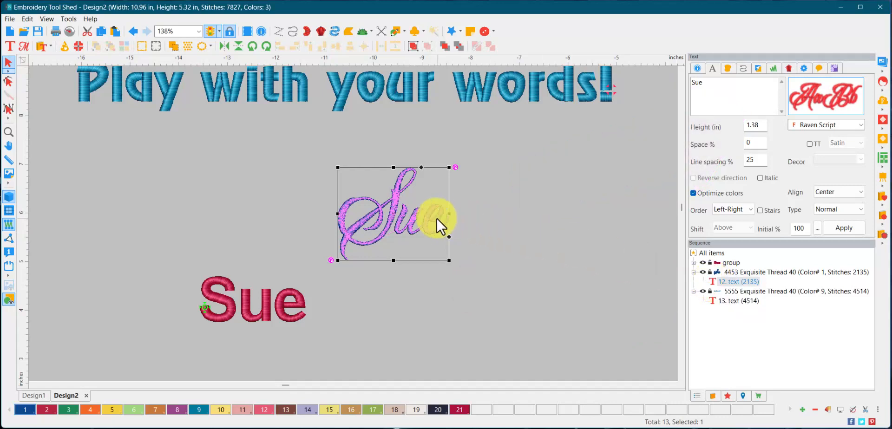
pyautogui.moveTo(448, 168); pyautogui.dragTo(451, 186)
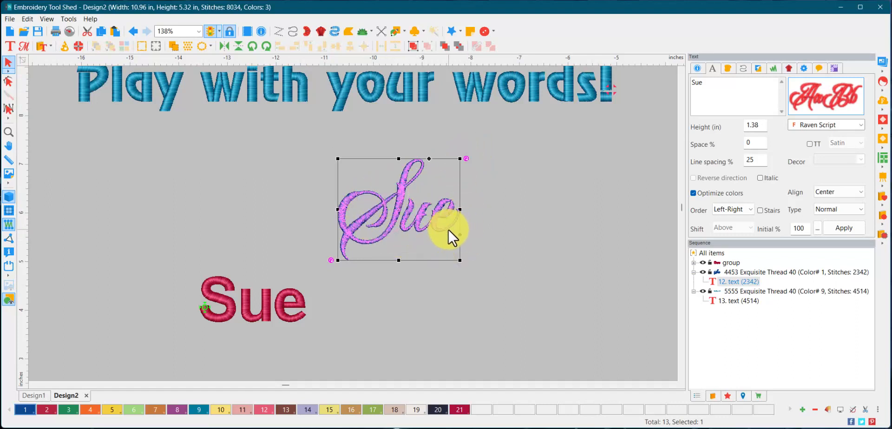
pyautogui.click(507, 210)
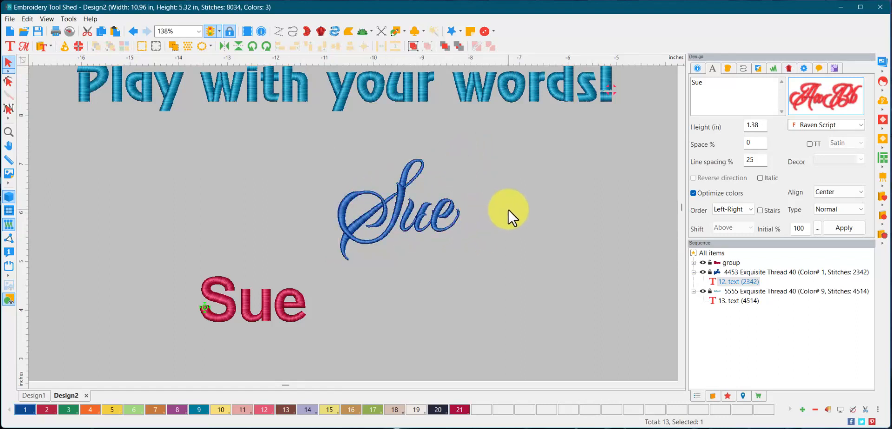
# Step: Break up the blue script text into separate letter groups and expand the red lettering's group in the sequence
pyautogui.click(412, 215)
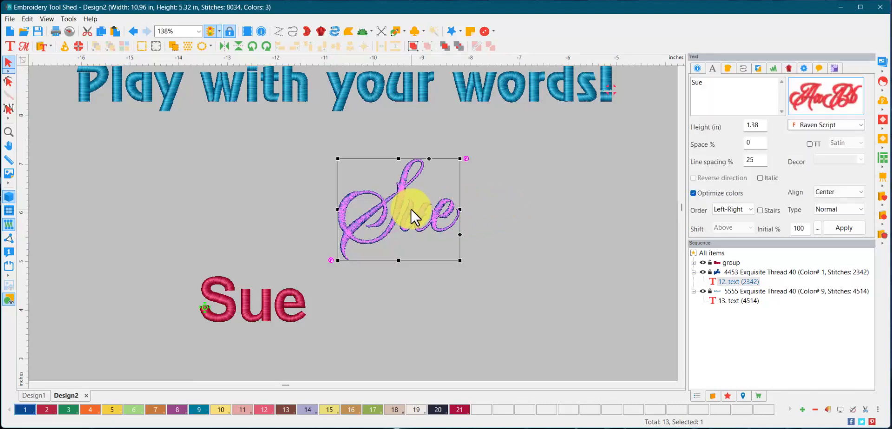
pyautogui.rightClick(410, 208)
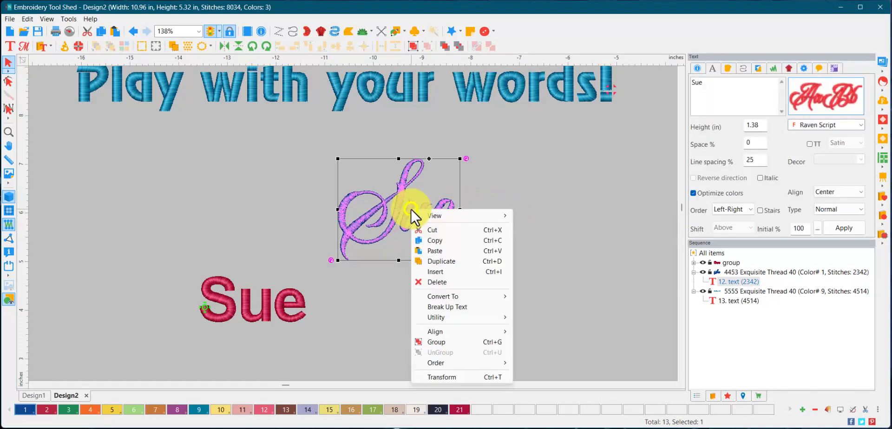
pyautogui.click(465, 309)
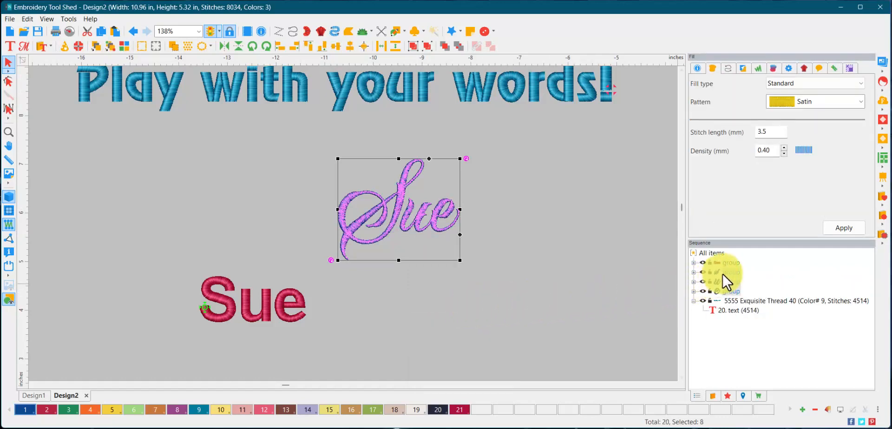
pyautogui.click(692, 262)
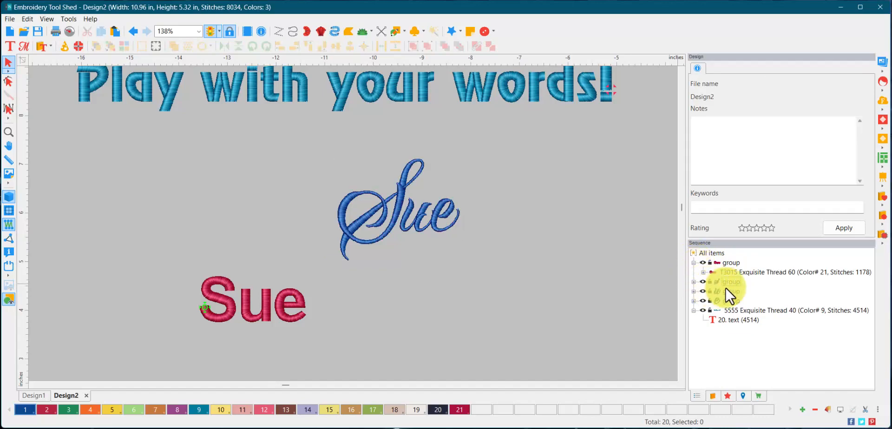
# Step: Move the separated script letters individually, shifting the S, u and e slightly up and to the left
pyautogui.click(390, 232)
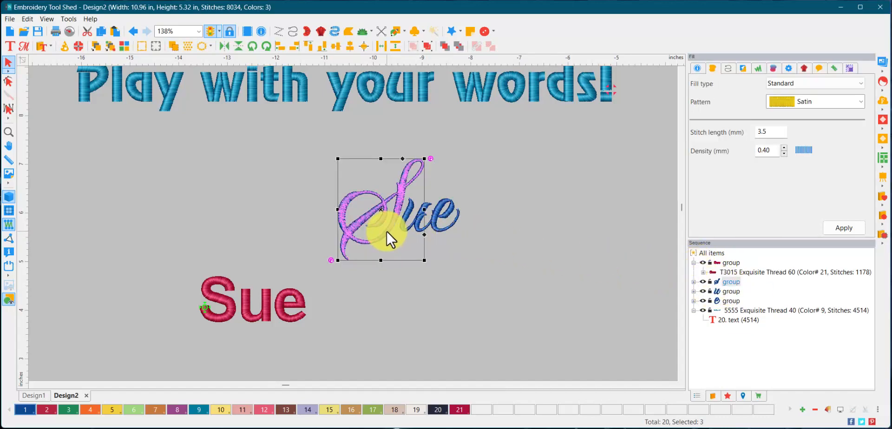
pyautogui.click(416, 225)
pyautogui.moveTo(417, 197); pyautogui.dragTo(439, 206)
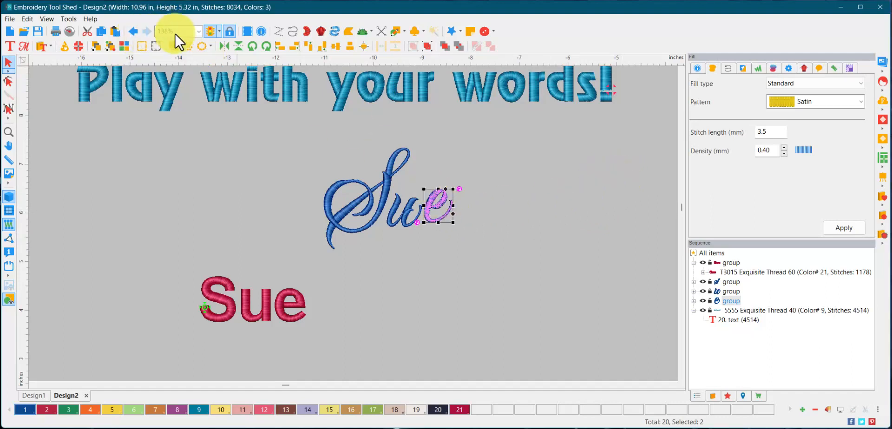
# Step: Undo the letter moves and the break-up of the script text
pyautogui.click(134, 31)
pyautogui.click(134, 32)
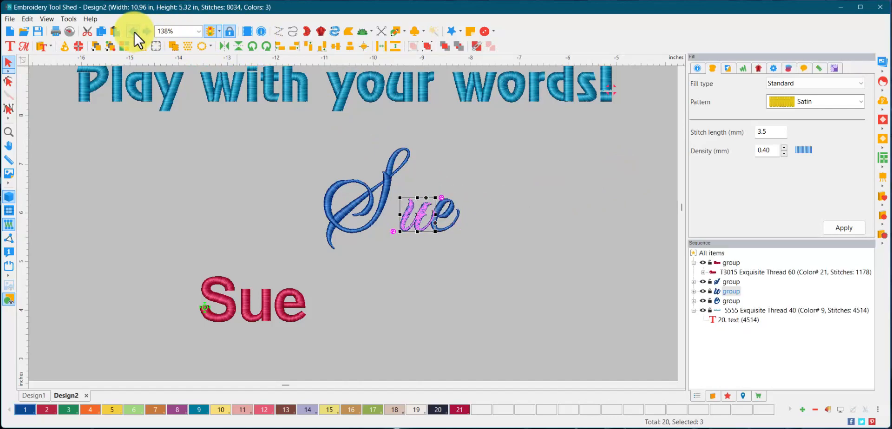
pyautogui.click(134, 32)
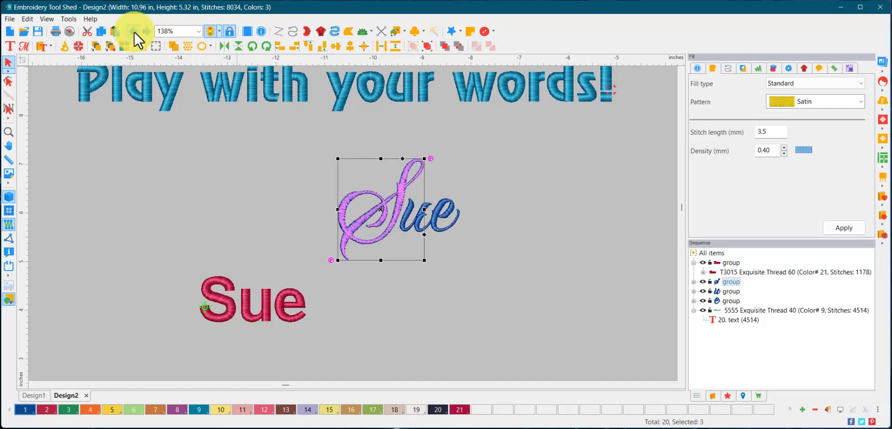
pyautogui.click(133, 31)
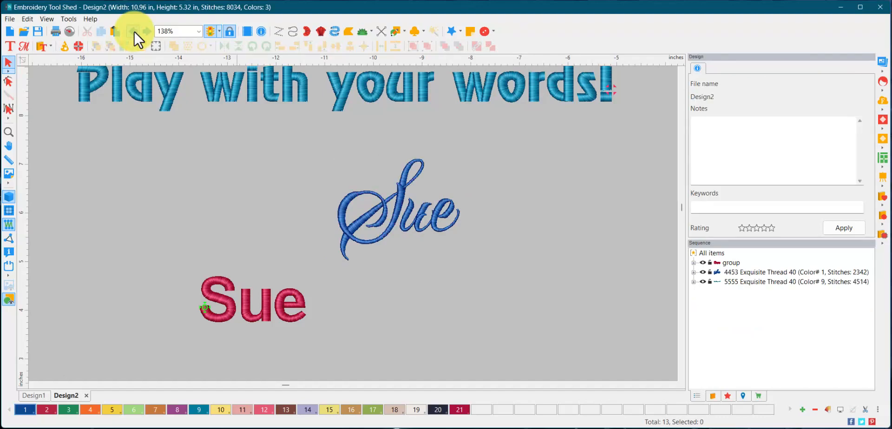
# Step: Break up the blue script text into separate letter groups
pyautogui.click(400, 200)
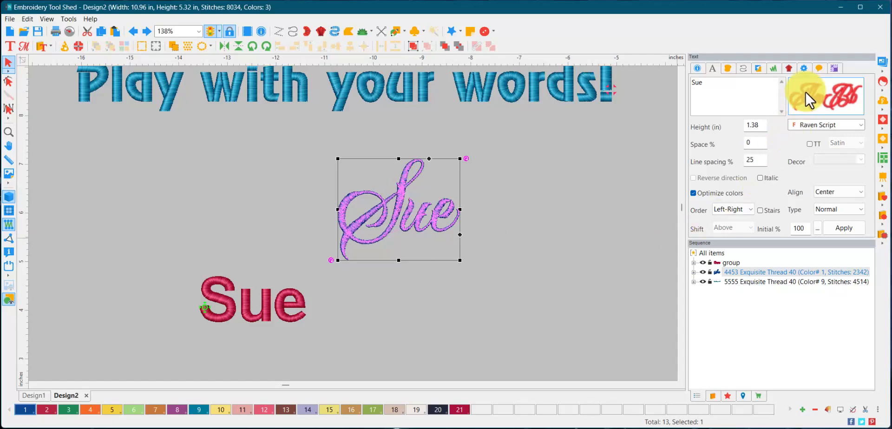
pyautogui.moveTo(848, 101)
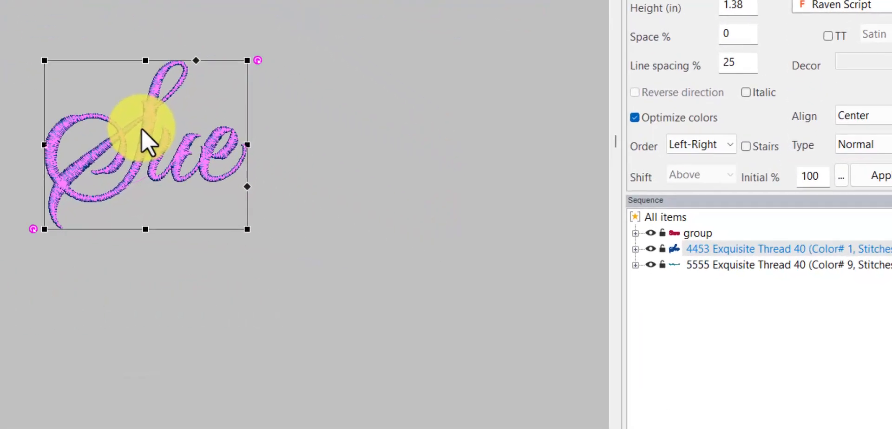
pyautogui.rightClick(397, 200)
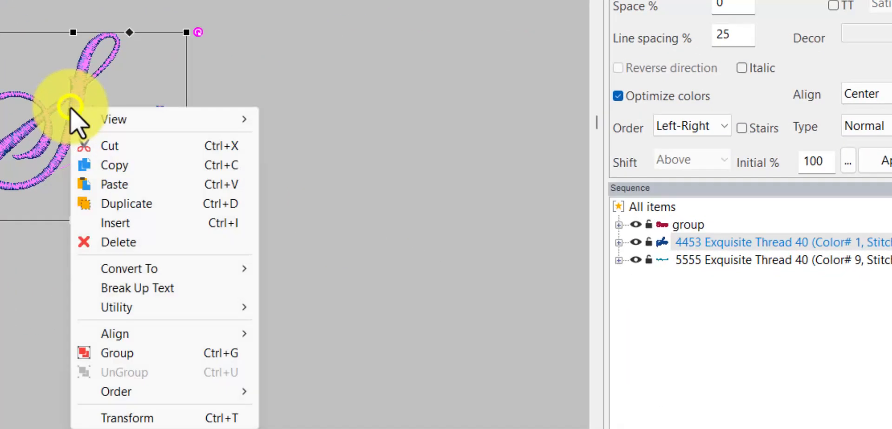
pyautogui.click(177, 289)
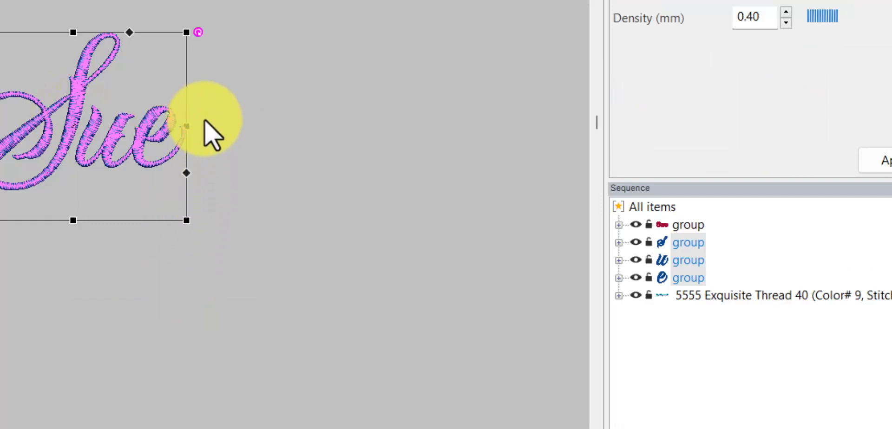
pyautogui.click(263, 128)
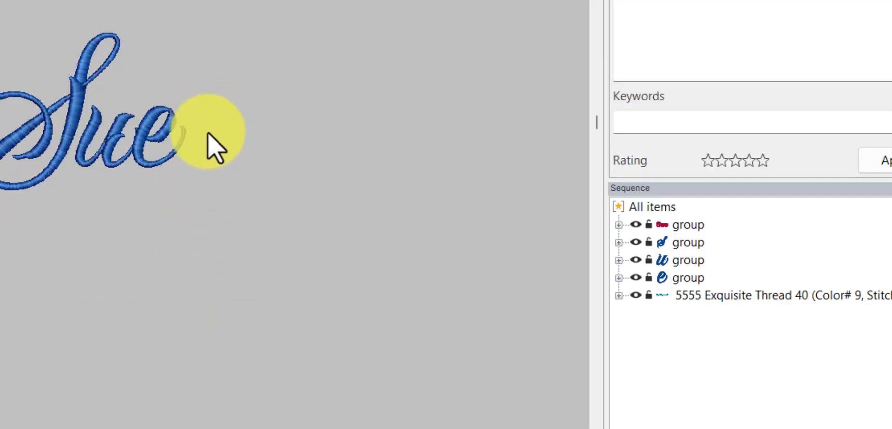
# Step: Ungroup the script letter S into its individual stitch objects
pyautogui.click(69, 153)
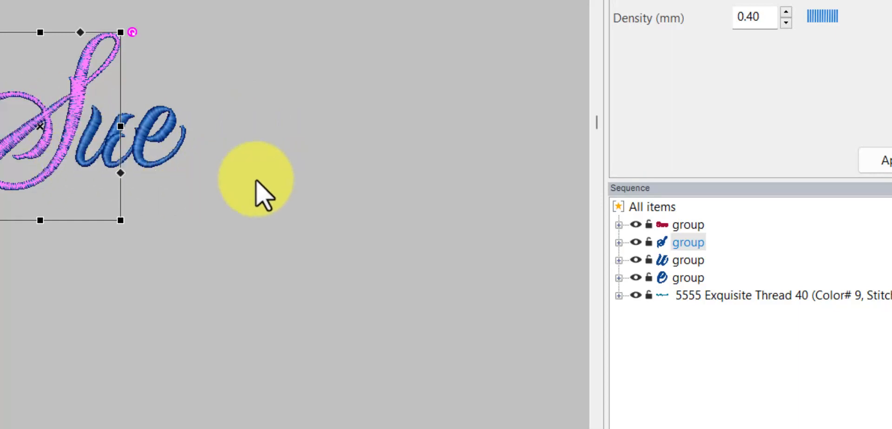
pyautogui.click(619, 243)
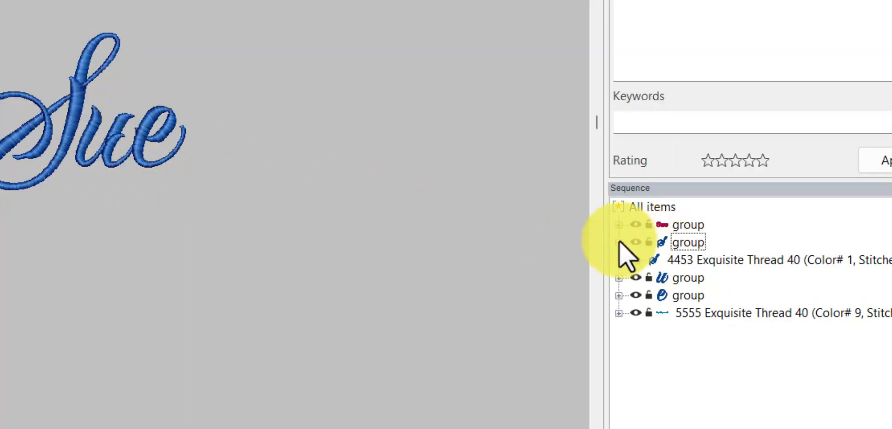
pyautogui.click(676, 261)
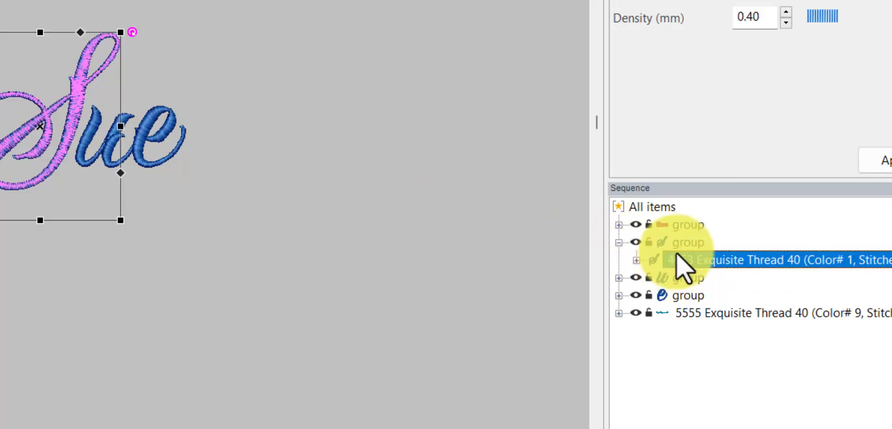
pyautogui.click(683, 242)
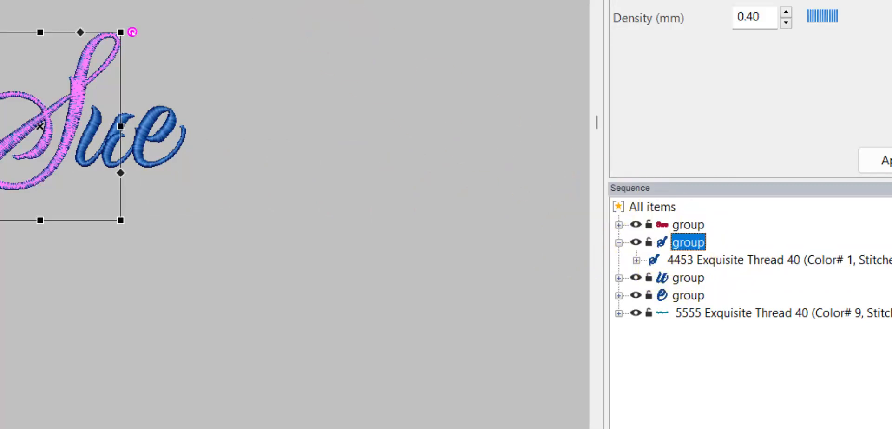
pyautogui.hotkey('ctrl', 'u')
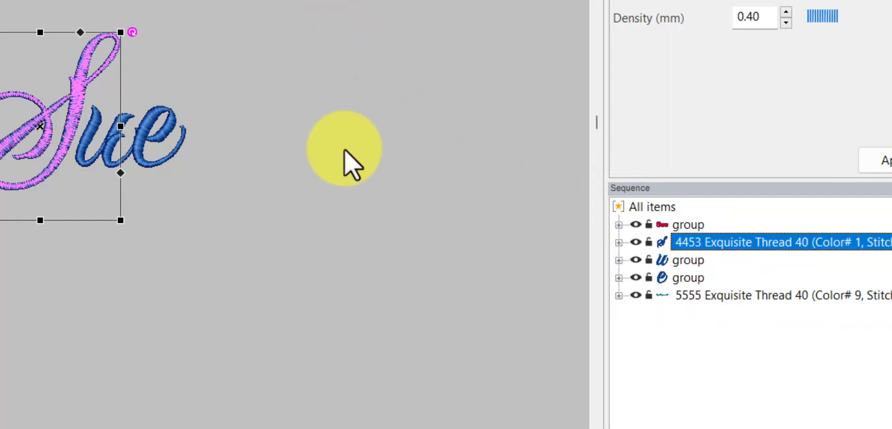
# Step: Expand the S in the sequence and examine its run and two satin objects one by one
pyautogui.click(619, 242)
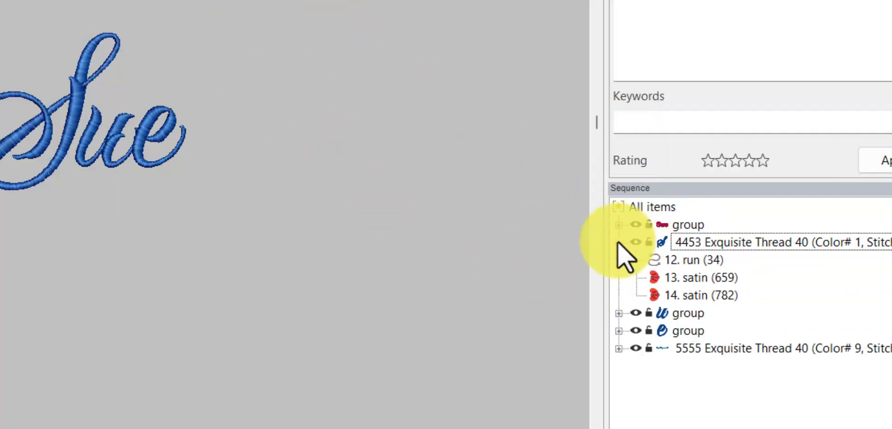
pyautogui.click(699, 261)
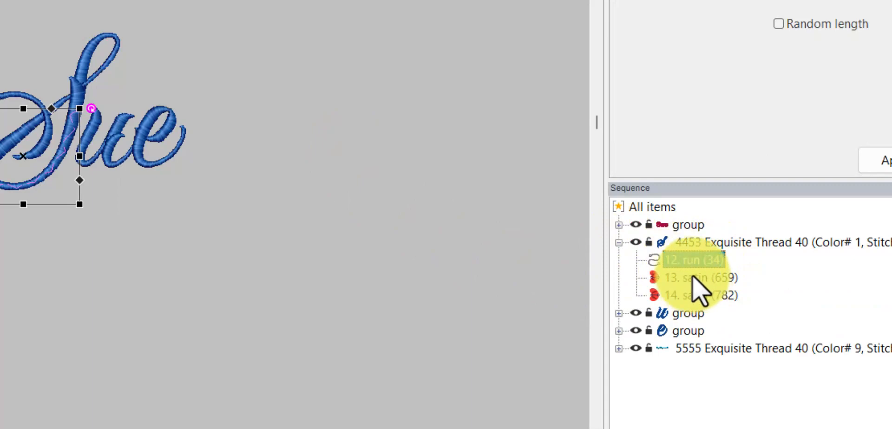
pyautogui.click(694, 277)
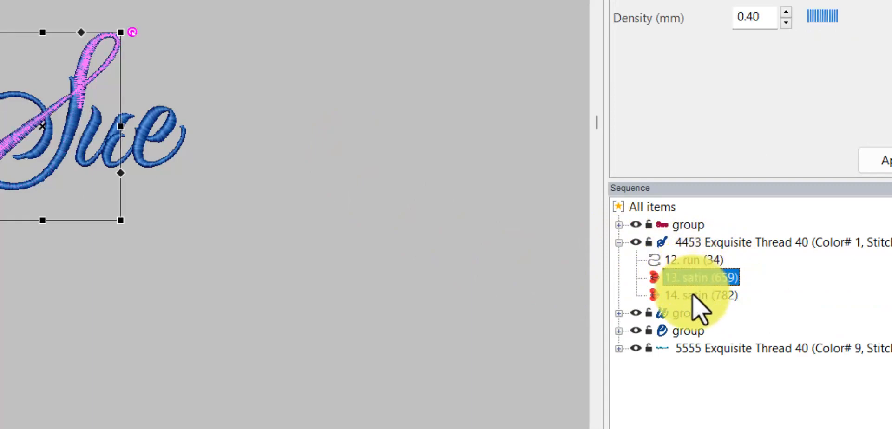
pyautogui.click(692, 296)
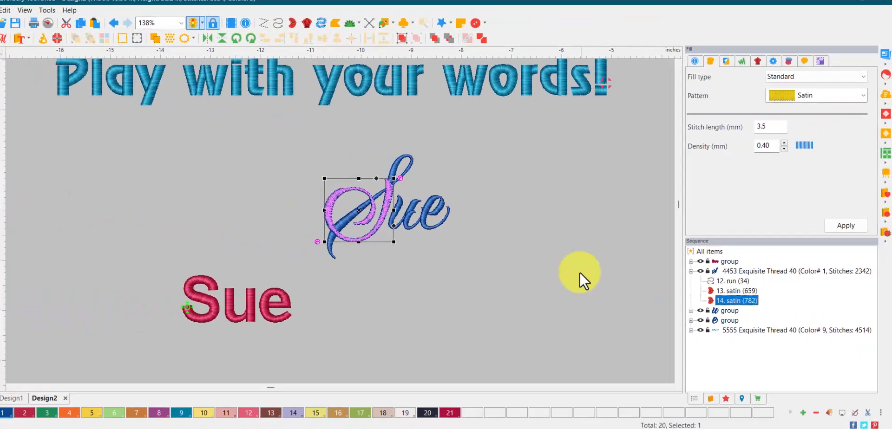
# Step: Move the curled satin segment of the S about 1.7 in left and 0.7 in up, away from the letter
pyautogui.click(523, 258)
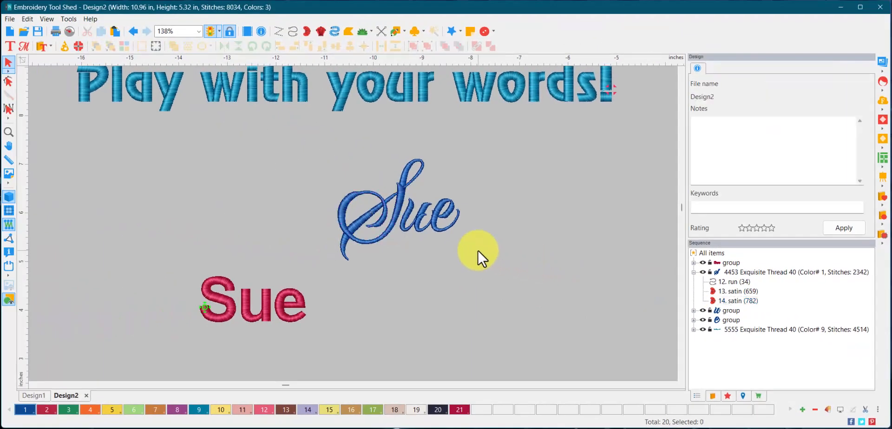
pyautogui.click(378, 239)
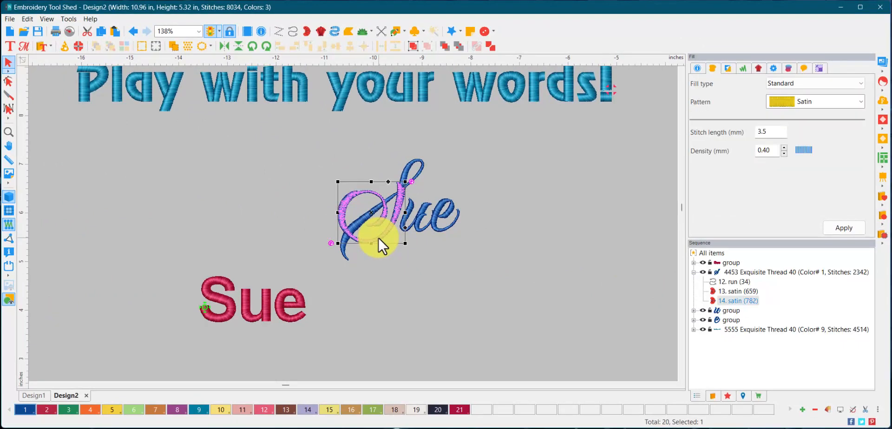
pyautogui.moveTo(378, 238)
pyautogui.mouseDown()
pyautogui.moveTo(308, 207)
pyautogui.moveTo(306, 221)
pyautogui.mouseUp()
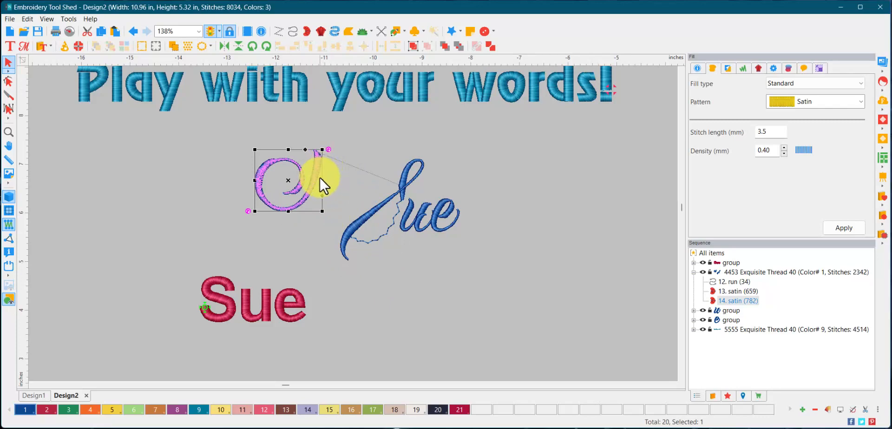
# Step: Widen the stem and lower curve of the curled S segment by moving the nodes on its right edge outward
pyautogui.click(9, 81)
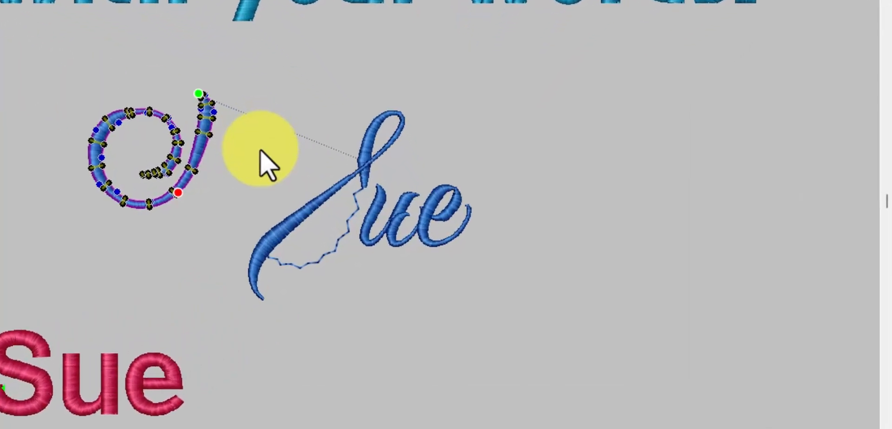
pyautogui.scroll(6, 233, 155)
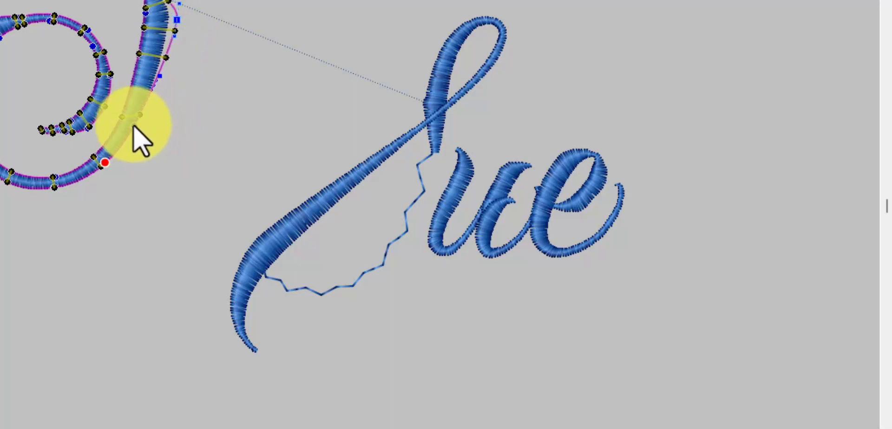
pyautogui.moveTo(135, 126); pyautogui.dragTo(175, 63)
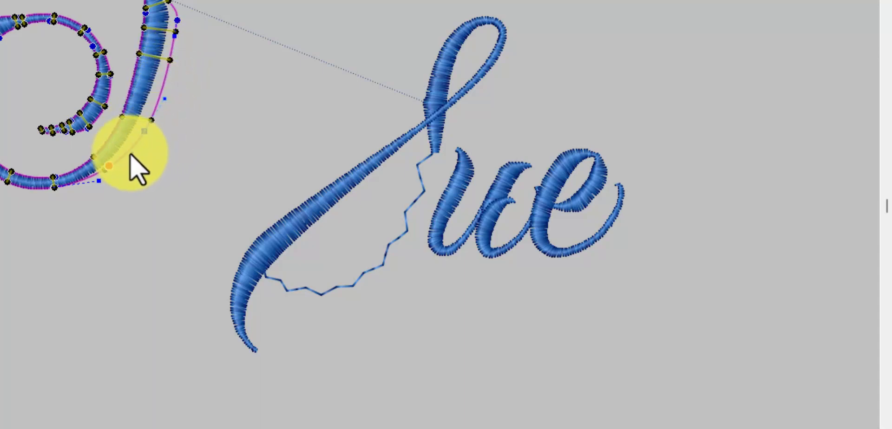
pyautogui.moveTo(132, 154); pyautogui.dragTo(131, 164)
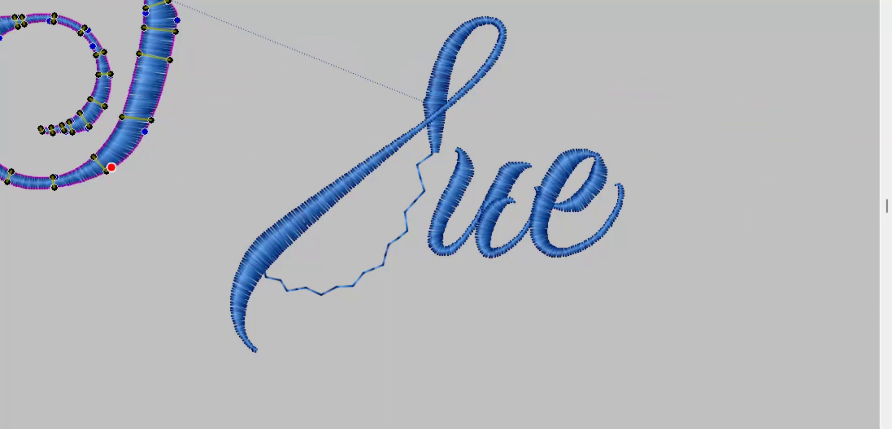
# Step: Move the reshaped curled satin segment back onto the script S so it rejoins the letter's diagonal stroke
pyautogui.click(7, 61)
pyautogui.click(121, 114)
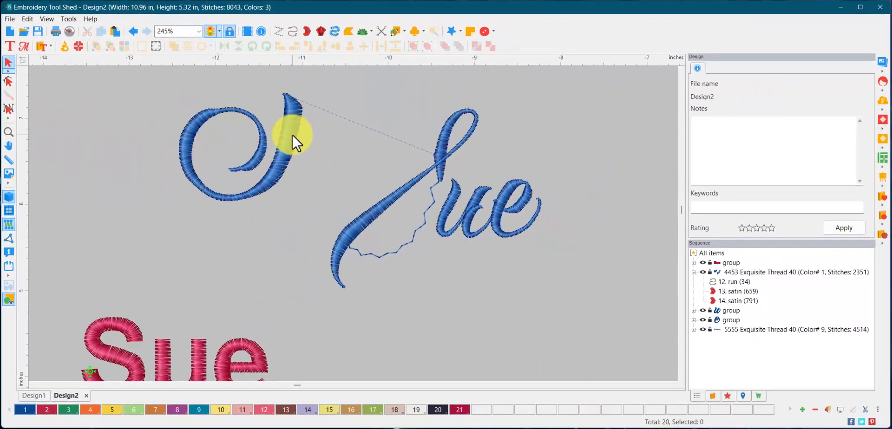
pyautogui.moveTo(292, 135)
pyautogui.mouseDown()
pyautogui.moveTo(431, 213)
pyautogui.moveTo(437, 196)
pyautogui.mouseUp()
pyautogui.click(492, 317)
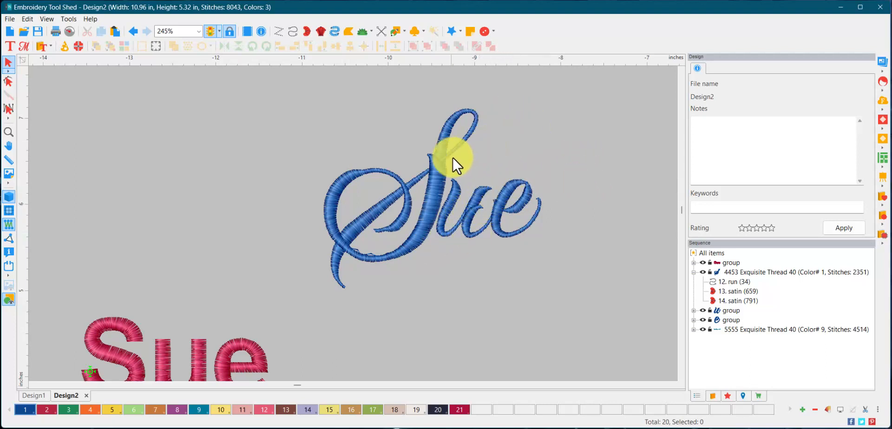
# Step: Delete the run stitch object that connects the two satin segments of the script S
pyautogui.click(434, 176)
pyautogui.click(433, 190)
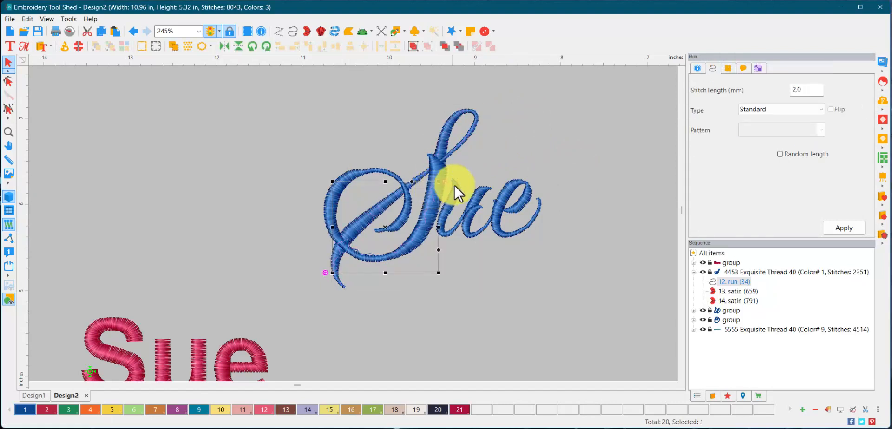
pyautogui.click(441, 172)
pyautogui.click(431, 192)
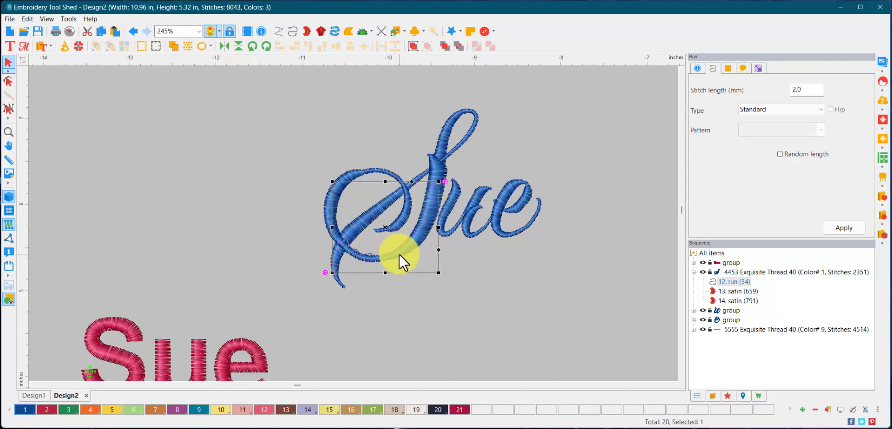
pyautogui.press('Delete')
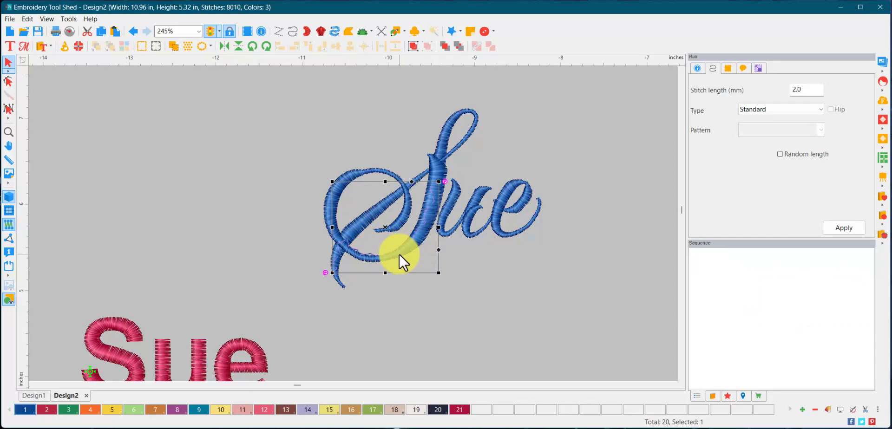
pyautogui.click(525, 127)
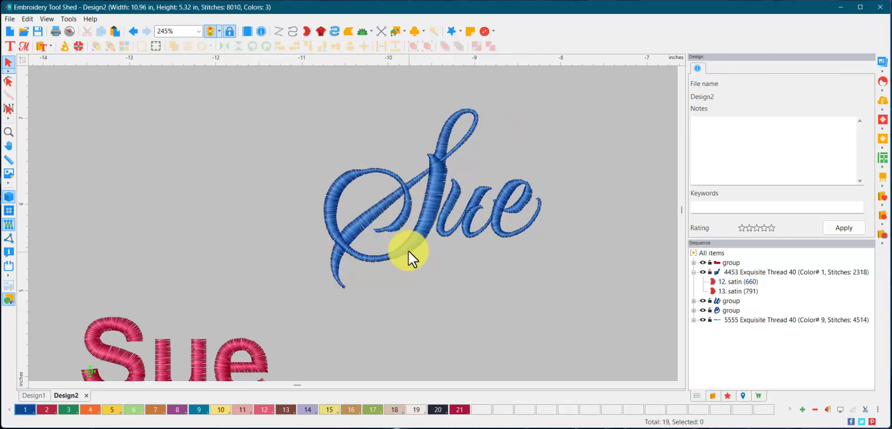
# Step: Nudge the curled satin segment of the script S slightly to the right
pyautogui.click(417, 235)
pyautogui.moveTo(417, 236)
pyautogui.mouseDown()
pyautogui.moveTo(414, 242)
pyautogui.moveTo(420, 236)
pyautogui.mouseUp()
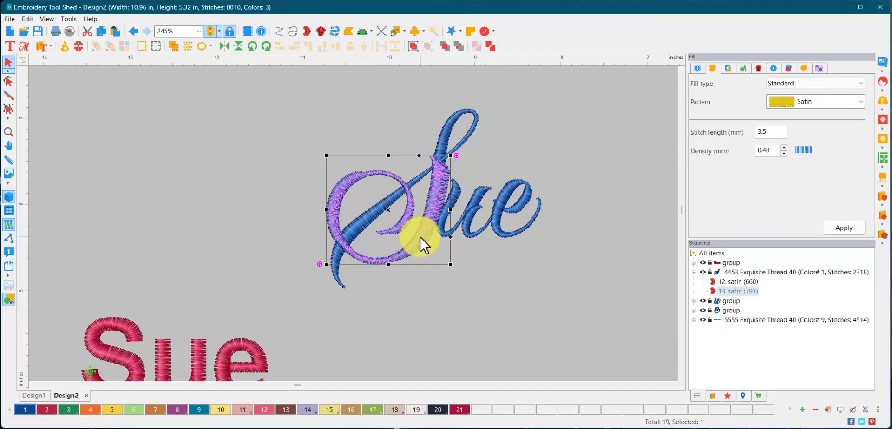
pyautogui.click(411, 306)
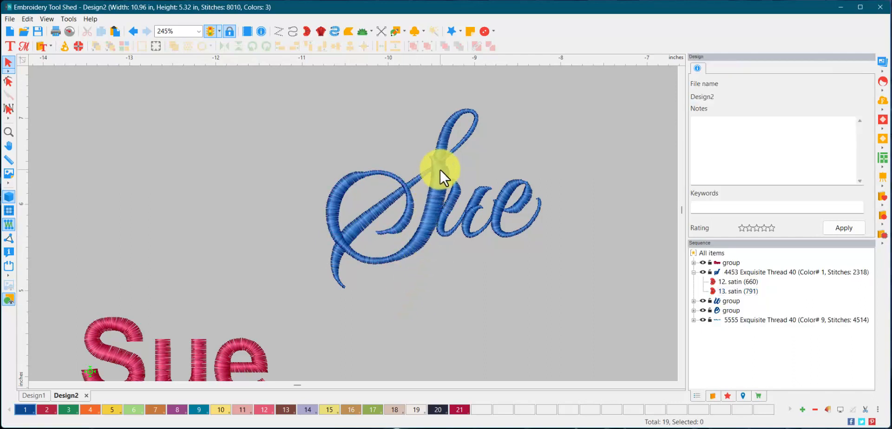
# Step: Move the red block-letter Sue about 0.2 in right and 0.6 in up, keeping it clear of the script S
pyautogui.scroll(-4, 266, 263)
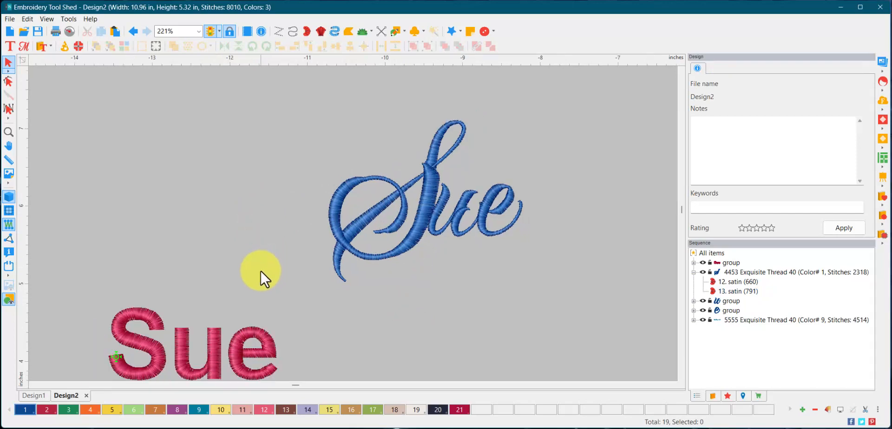
pyautogui.scroll(3, 183, 360)
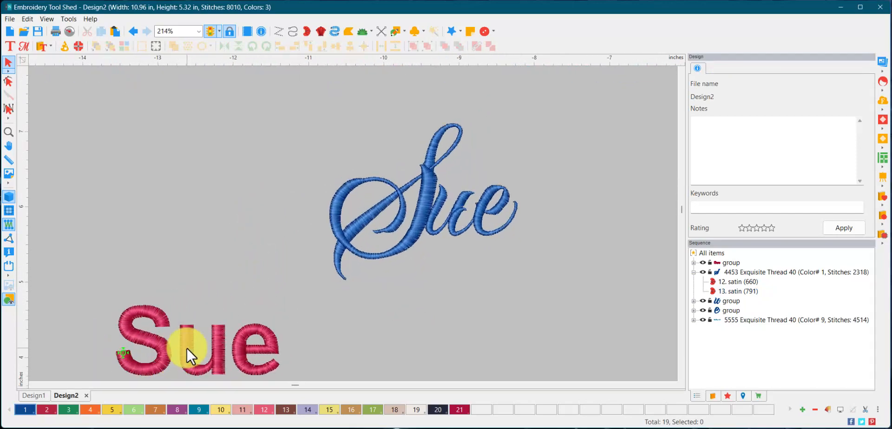
pyautogui.click(153, 349)
pyautogui.moveTo(152, 347); pyautogui.dragTo(210, 268)
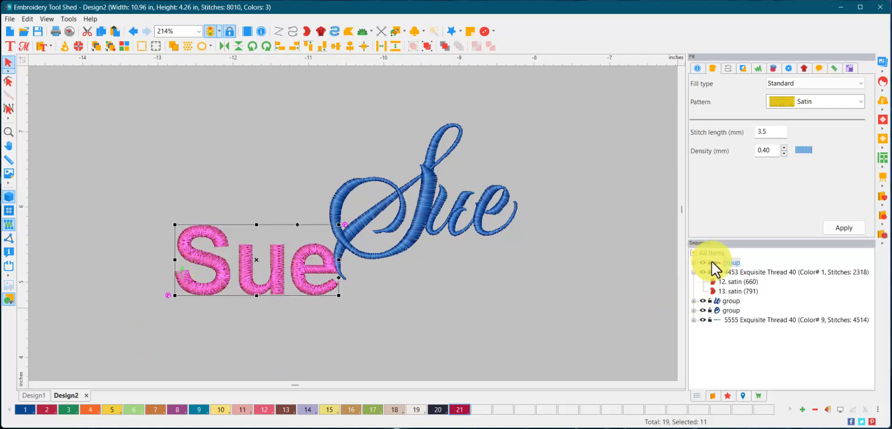
pyautogui.moveTo(283, 255); pyautogui.dragTo(236, 293)
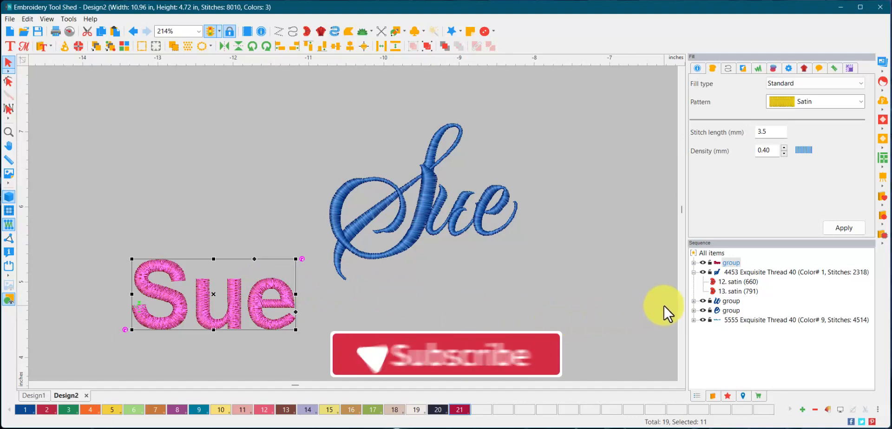
# Step: Expand the red Sue group in the sequence and check how the whole word selects on the canvas
pyautogui.click(693, 263)
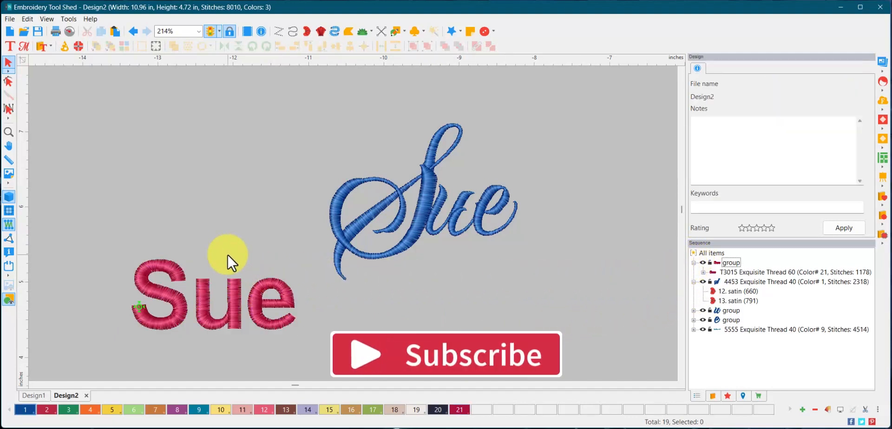
pyautogui.click(230, 285)
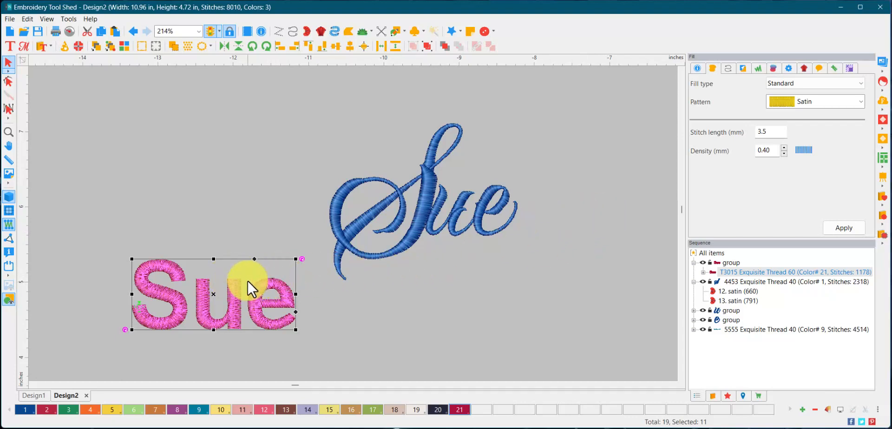
pyautogui.click(328, 303)
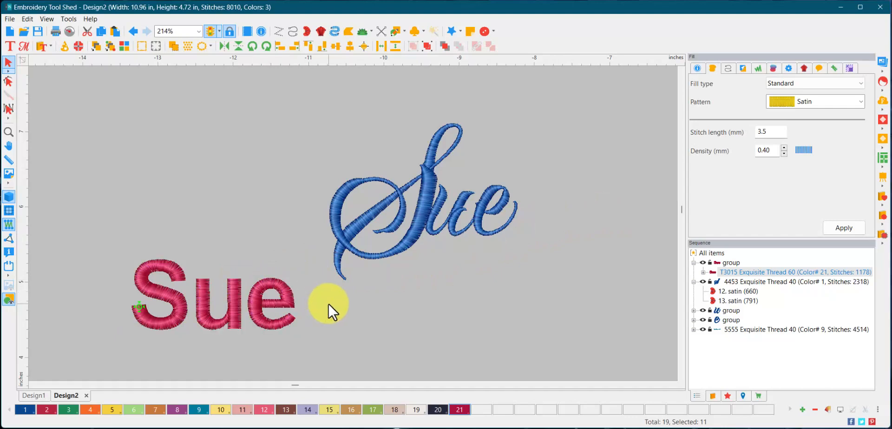
pyautogui.click(197, 290)
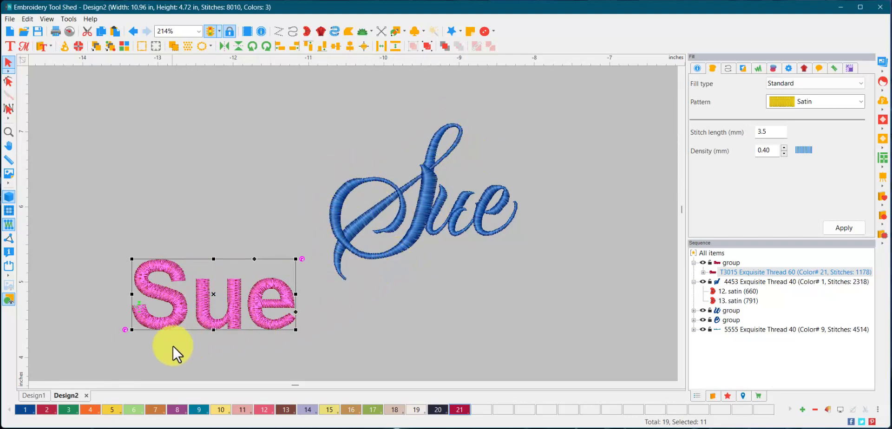
# Step: Switch to Design1 and bring its decorated and plain red Sue lettering into view
pyautogui.click(36, 396)
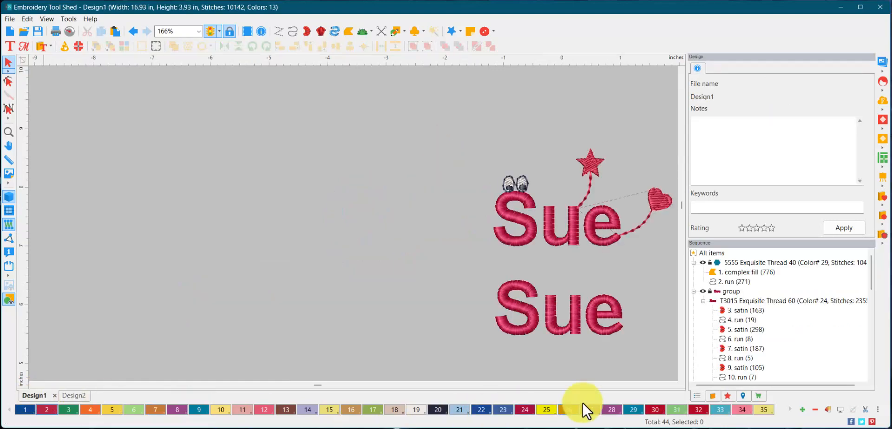
pyautogui.click(675, 385)
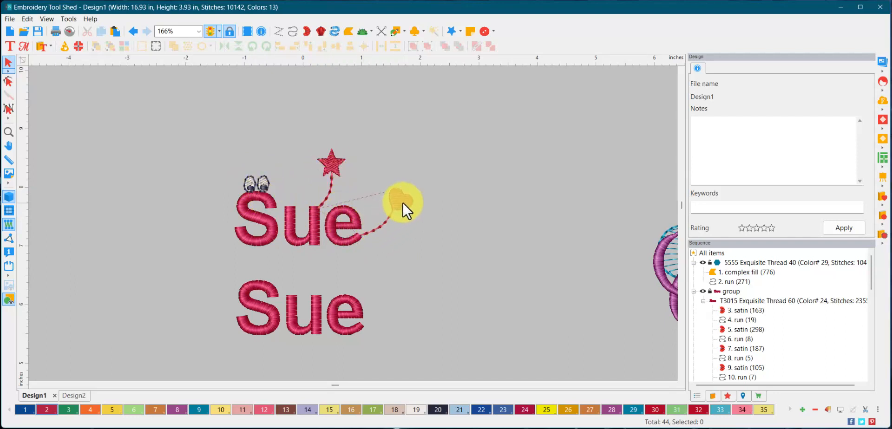
pyautogui.moveTo(402, 202); pyautogui.dragTo(404, 200)
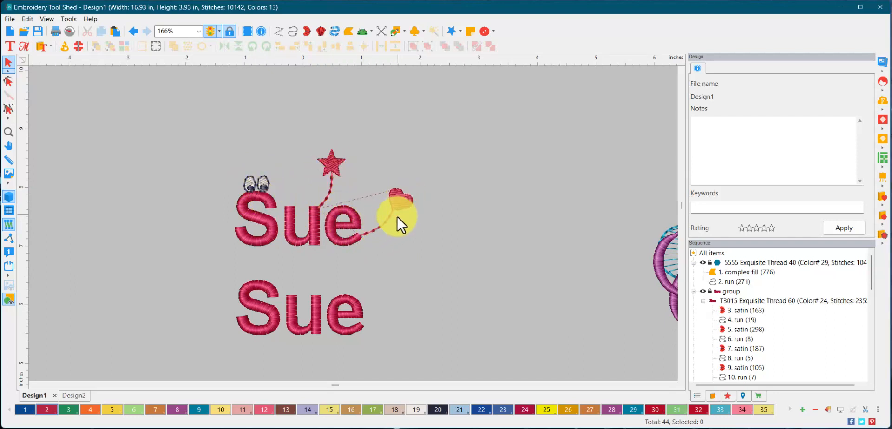
# Step: Select the plain red Sue below the decorated one and expand its group in the sequence
pyautogui.click(333, 310)
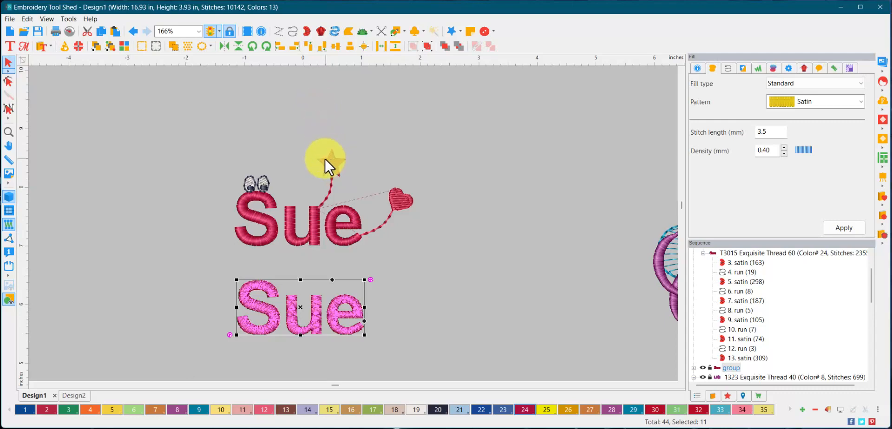
pyautogui.click(354, 310)
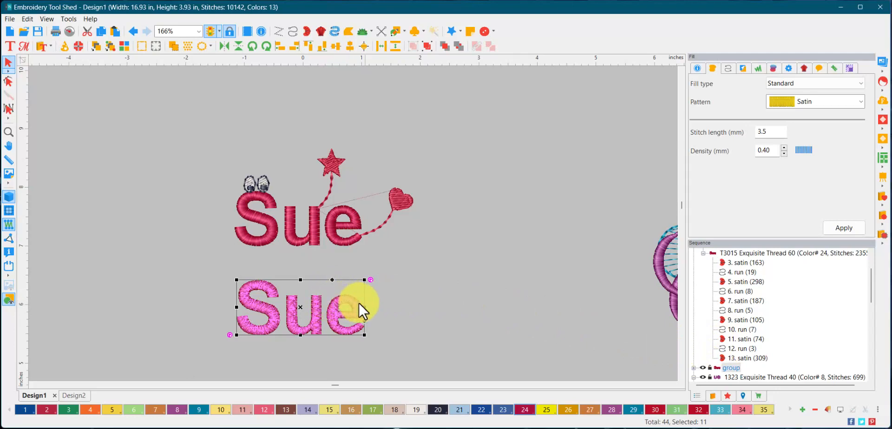
pyautogui.moveTo(870, 287); pyautogui.dragTo(870, 299)
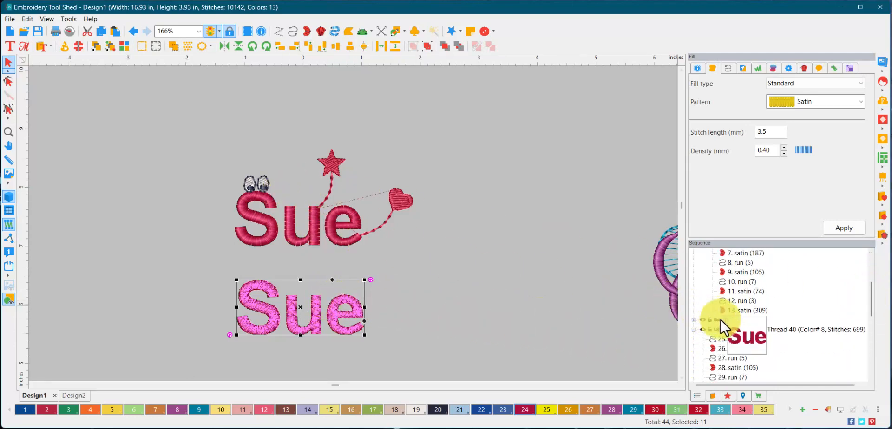
pyautogui.click(691, 320)
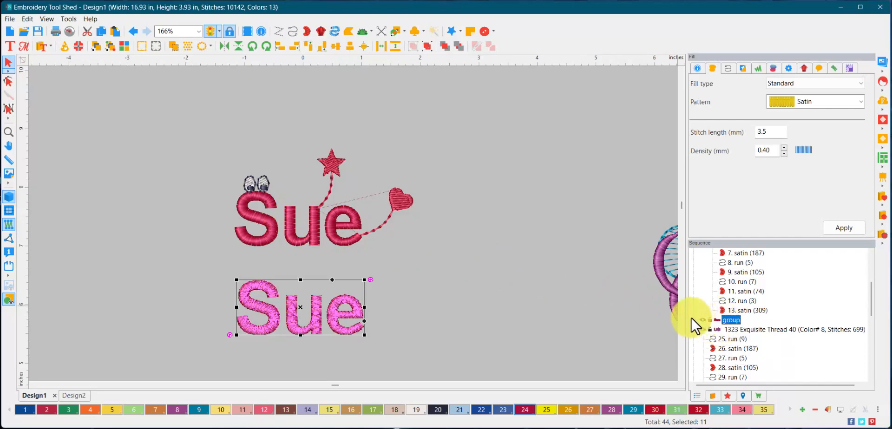
pyautogui.click(692, 320)
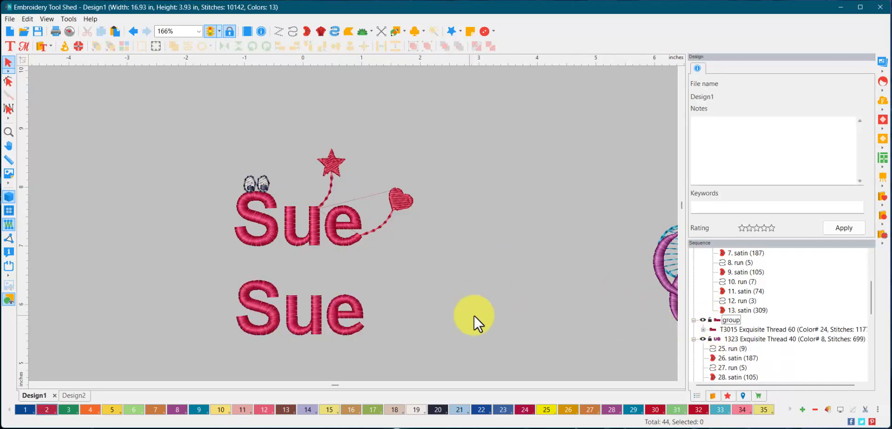
# Step: Recolor the plain lower Sue with color 3, Exquisite Thread 40 code 777 Christmas Green
pyautogui.click(330, 308)
pyautogui.click(71, 410)
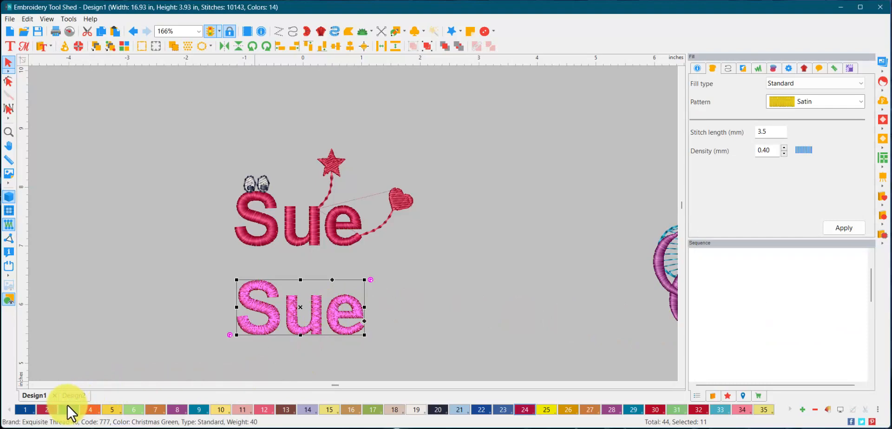
pyautogui.click(420, 346)
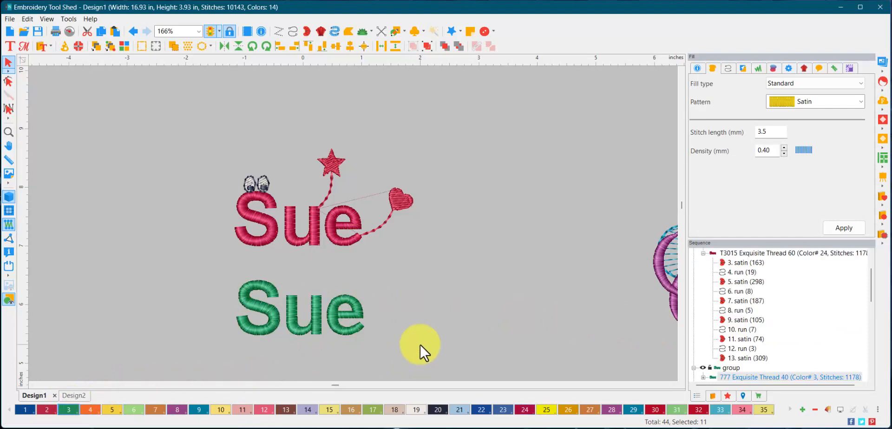
# Step: Ungroup the green Sue into its individual stitch objects
pyautogui.click(330, 308)
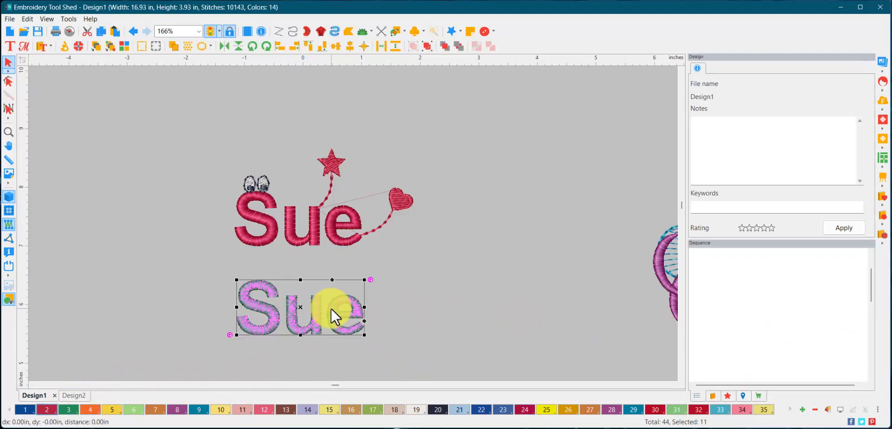
pyautogui.click(428, 46)
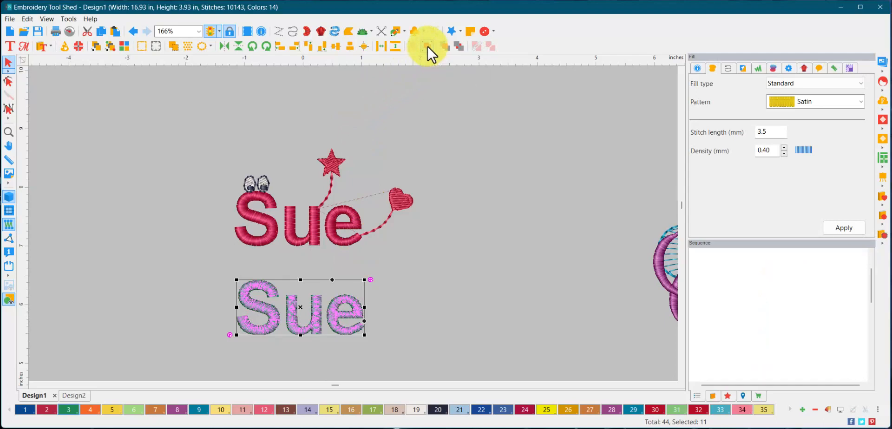
pyautogui.click(416, 308)
# Step: Examine which letter parts the ungrouped green Sue's satin and run objects form by selecting them one by one
pyautogui.click(316, 313)
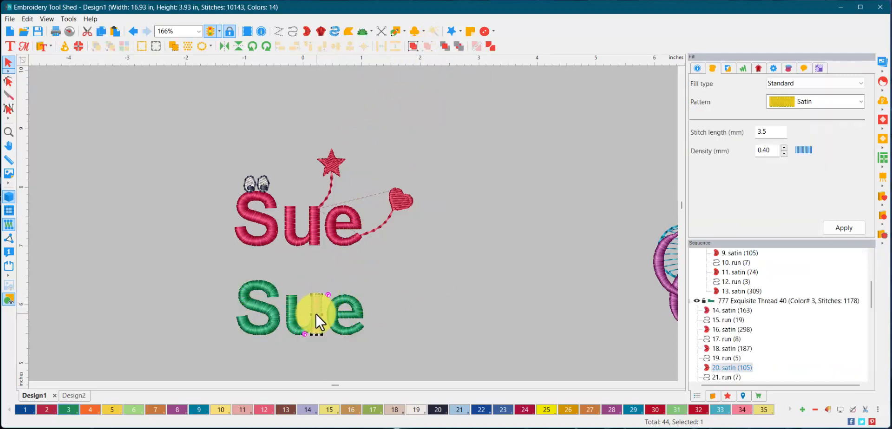
pyautogui.click(446, 296)
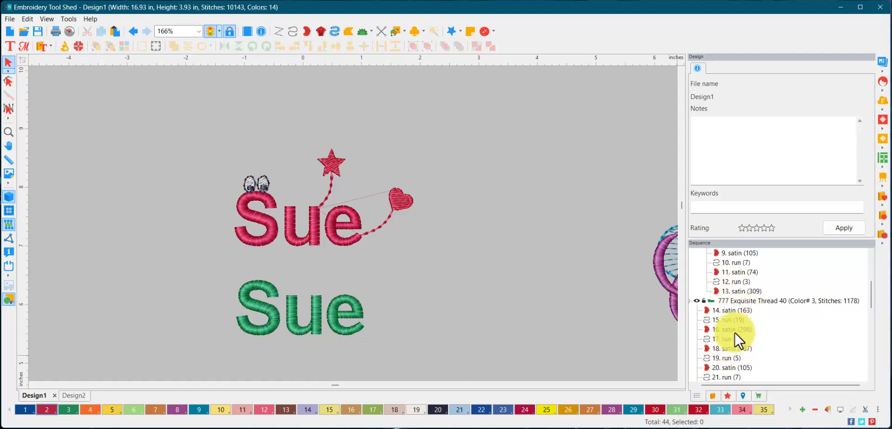
pyautogui.click(722, 308)
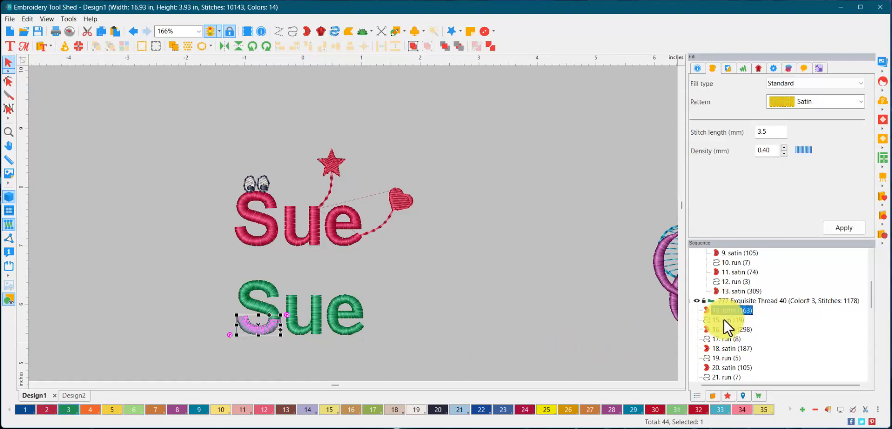
pyautogui.click(724, 319)
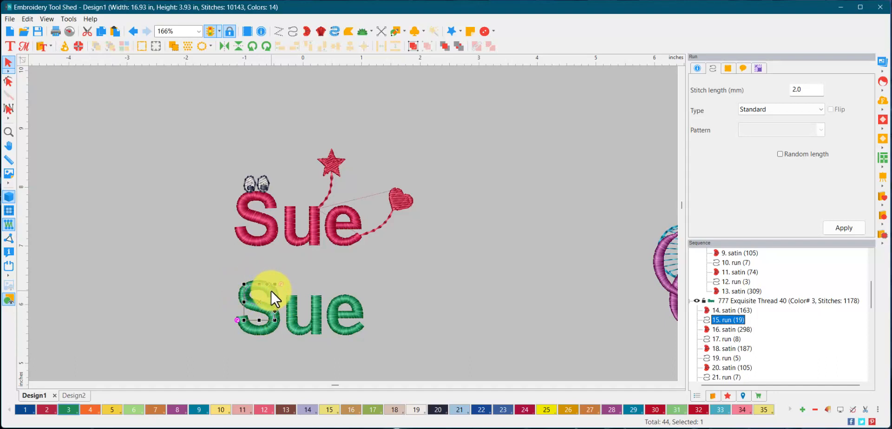
pyautogui.click(723, 329)
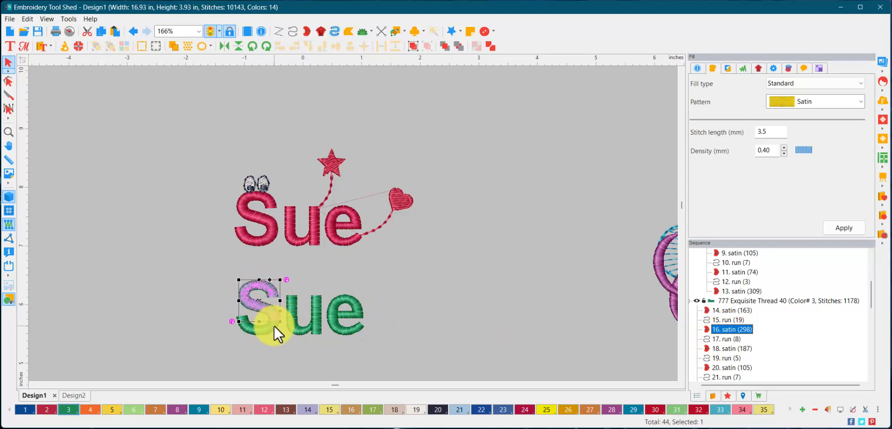
pyautogui.click(721, 339)
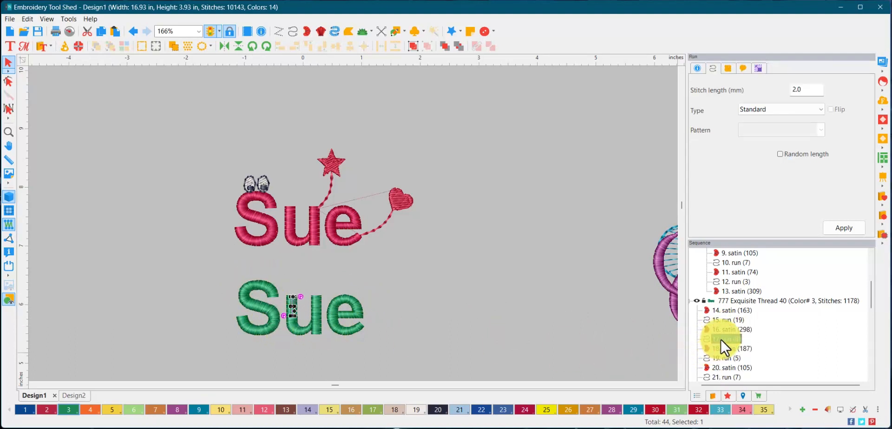
pyautogui.click(431, 296)
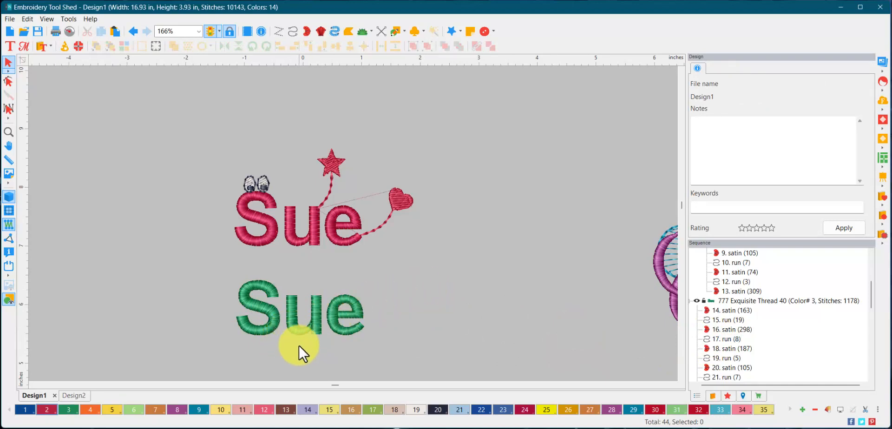
# Step: Try a spiral run-stitch tail in color 2 starting from the upper curve of the green e, and delete it
pyautogui.scroll(1, 299, 345)
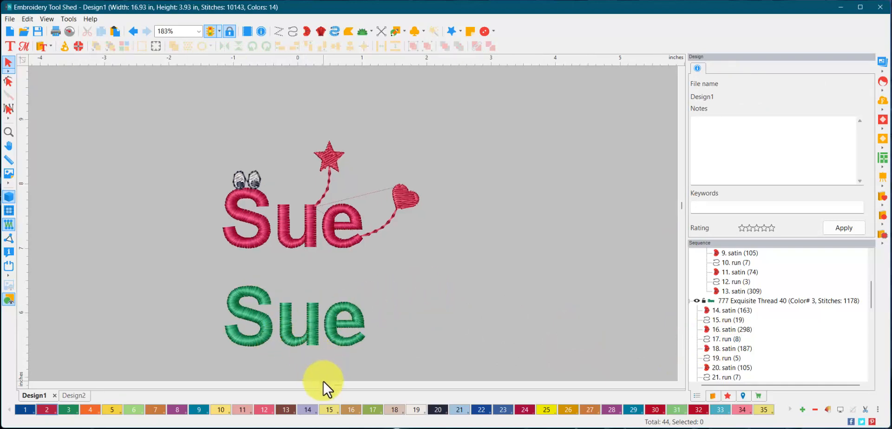
pyautogui.click(681, 378)
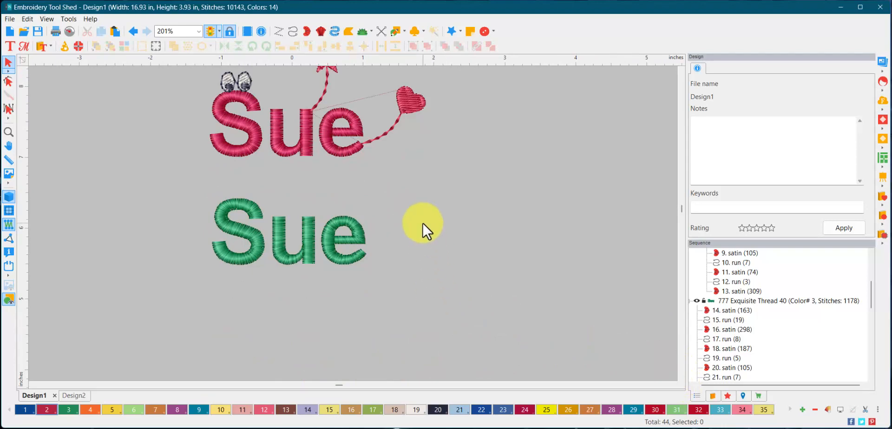
pyautogui.scroll(1, 422, 224)
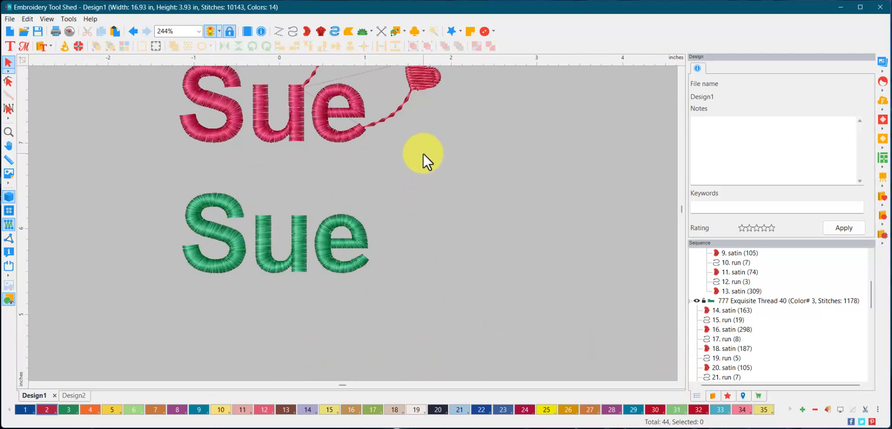
pyautogui.click(681, 69)
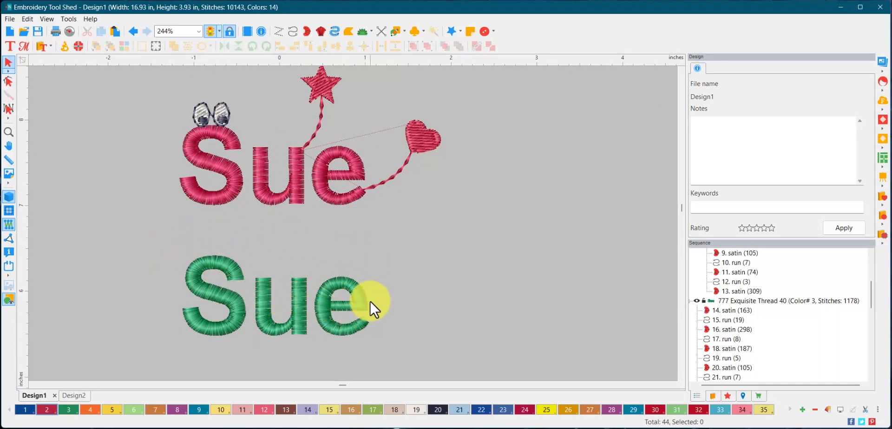
pyautogui.click(292, 31)
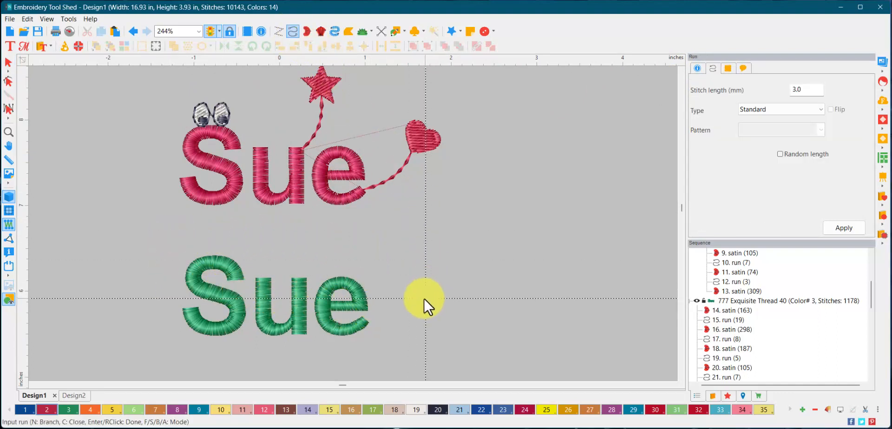
pyautogui.click(366, 290)
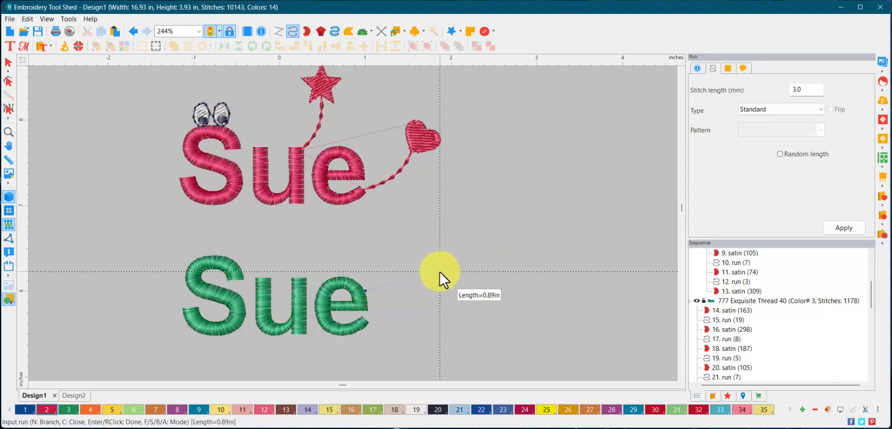
pyautogui.click(436, 264)
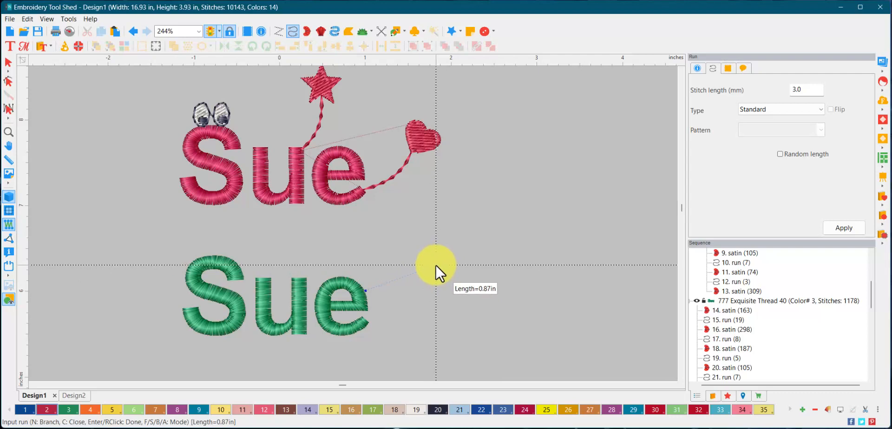
pyautogui.click(496, 220)
pyautogui.click(439, 216)
pyautogui.click(411, 231)
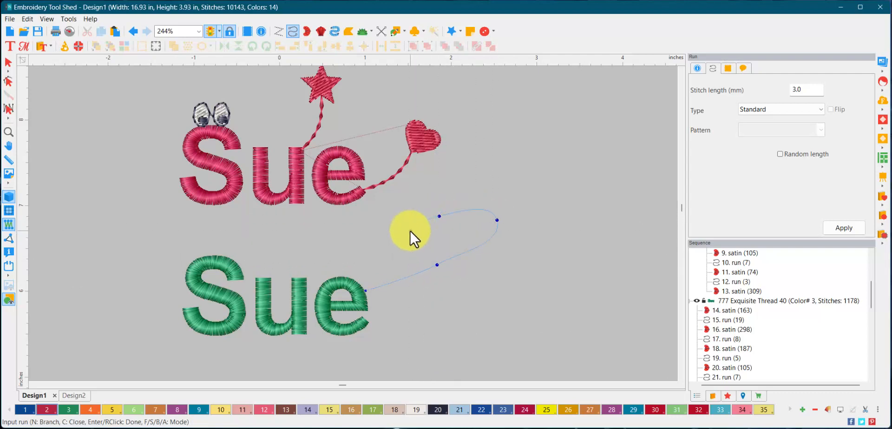
pyautogui.click(423, 248)
pyautogui.click(449, 244)
pyautogui.click(450, 230)
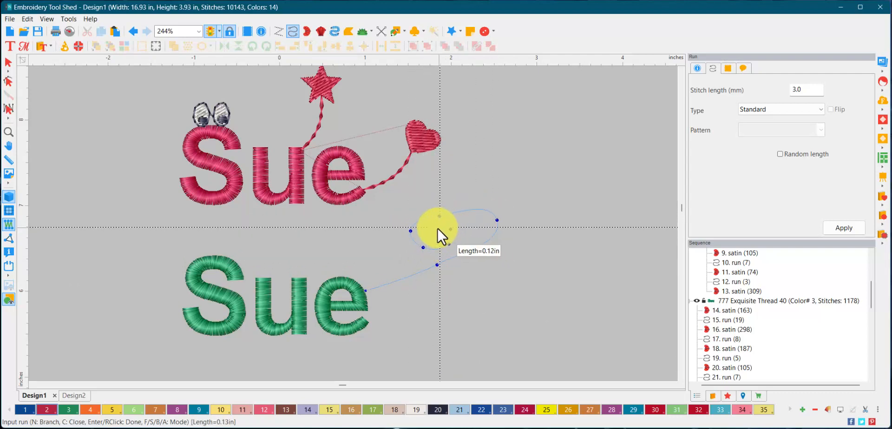
pyautogui.click(432, 230)
pyautogui.rightClick(436, 232)
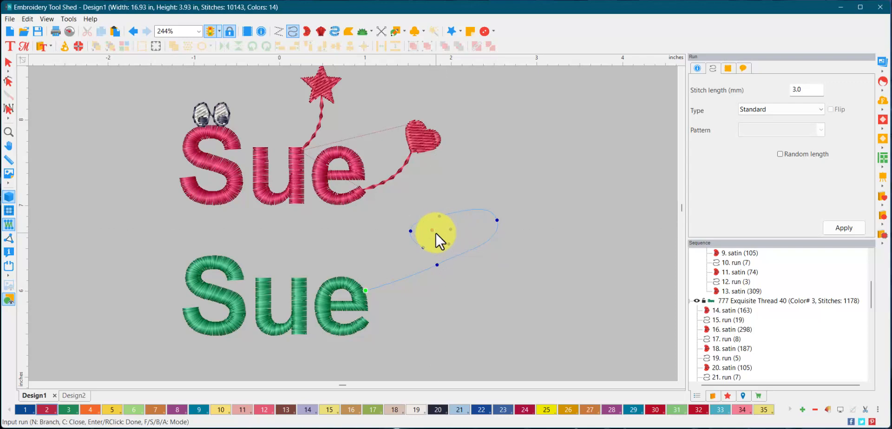
pyautogui.rightClick(436, 232)
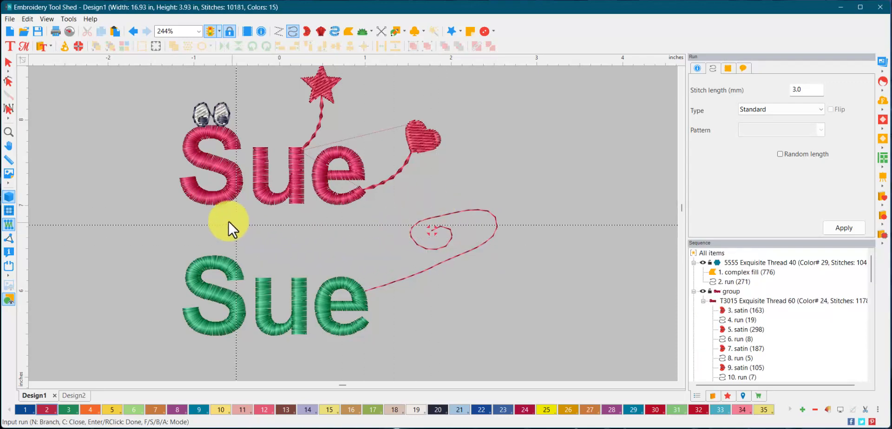
pyautogui.click(8, 62)
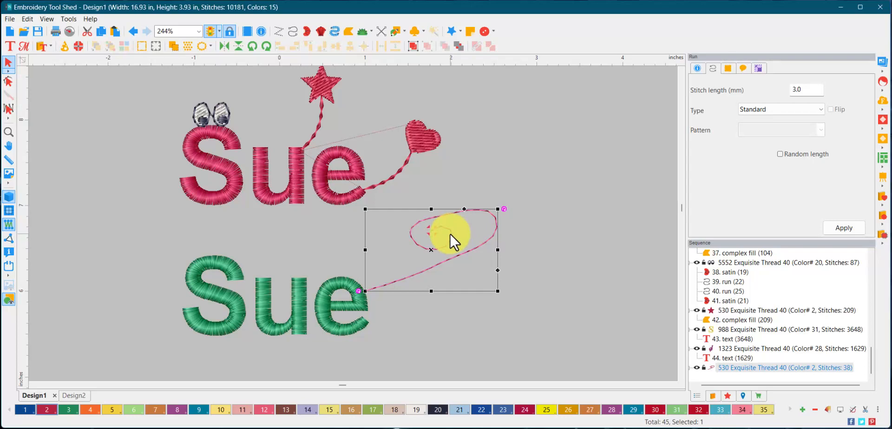
pyautogui.press('Delete')
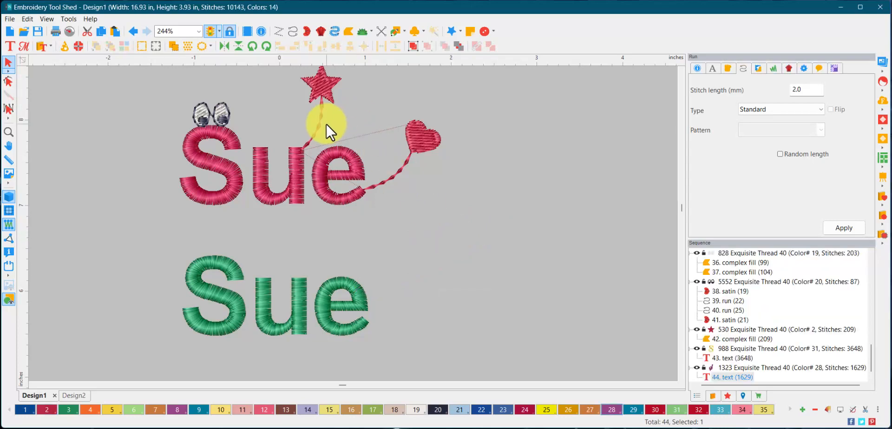
# Step: Create a three-point curved run in color 3 that sweeps upward from the crossbar end of the green e
pyautogui.click(290, 30)
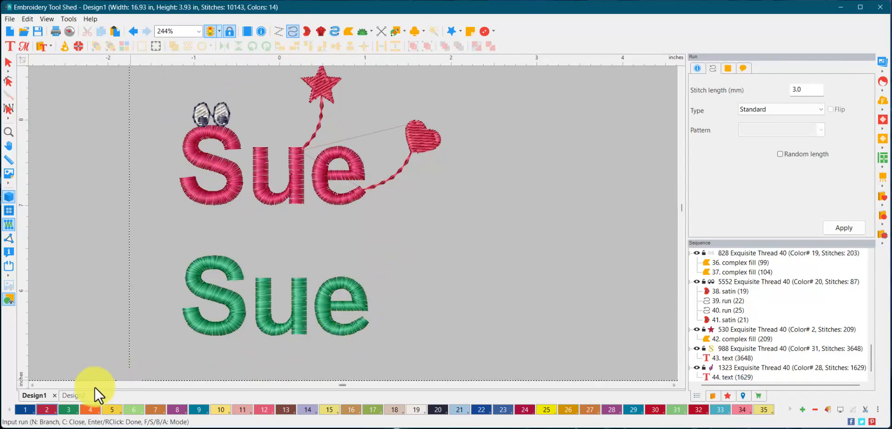
pyautogui.click(68, 409)
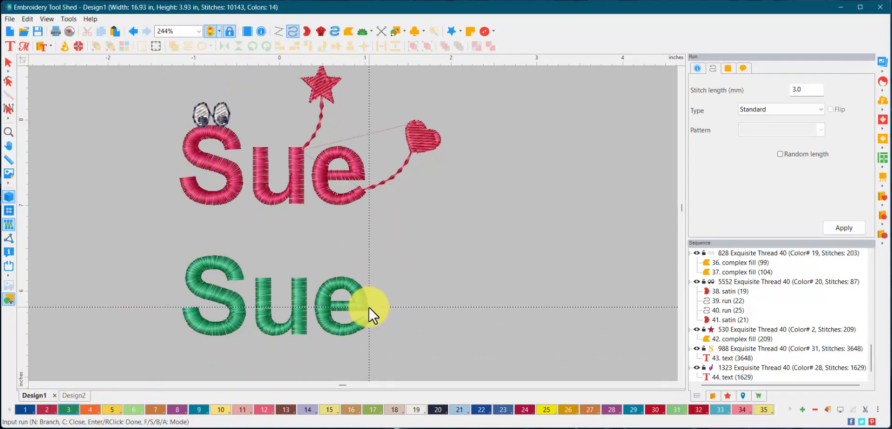
pyautogui.click(366, 308)
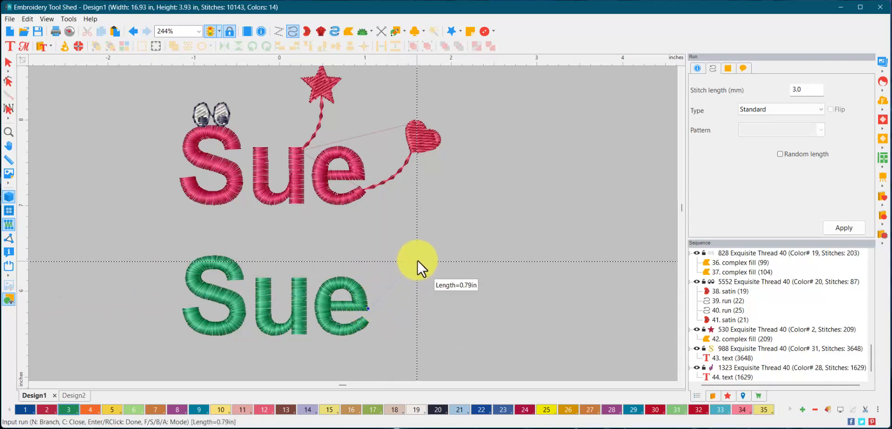
pyautogui.click(404, 286)
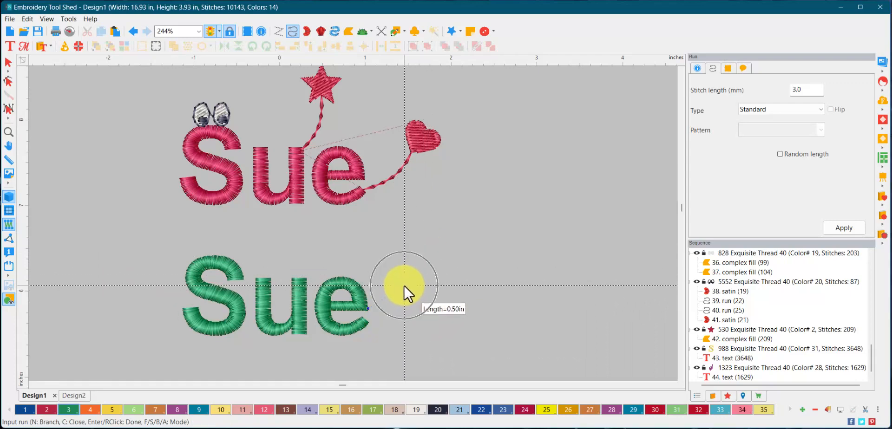
pyautogui.click(416, 250)
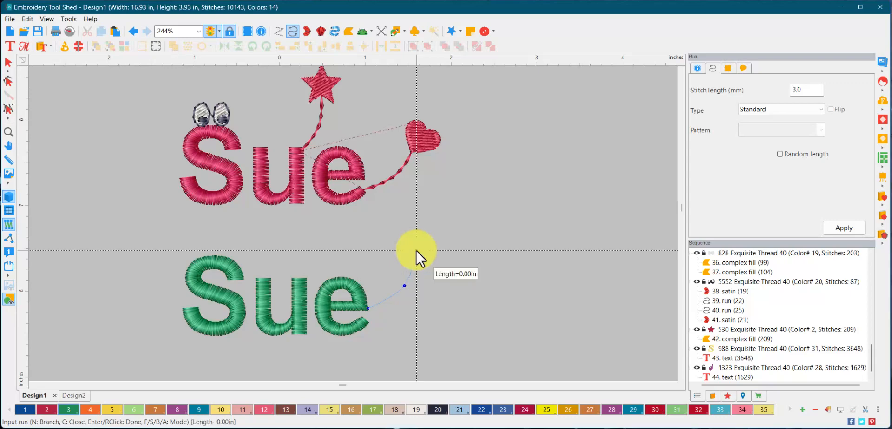
pyautogui.press('Return')
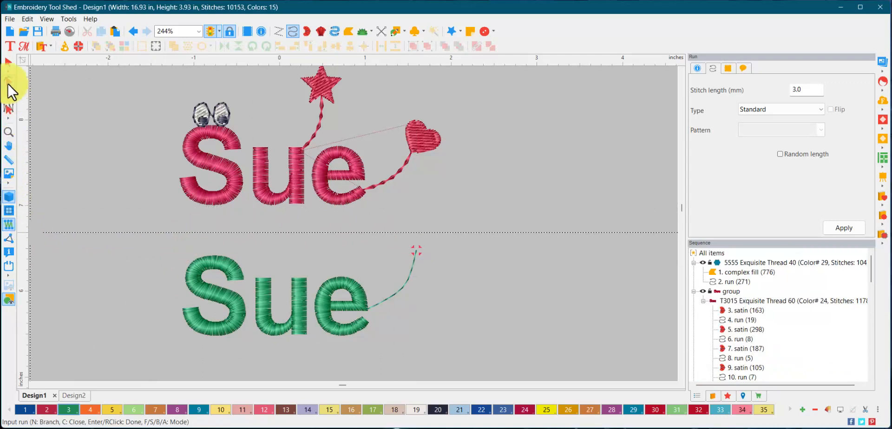
pyautogui.click(13, 64)
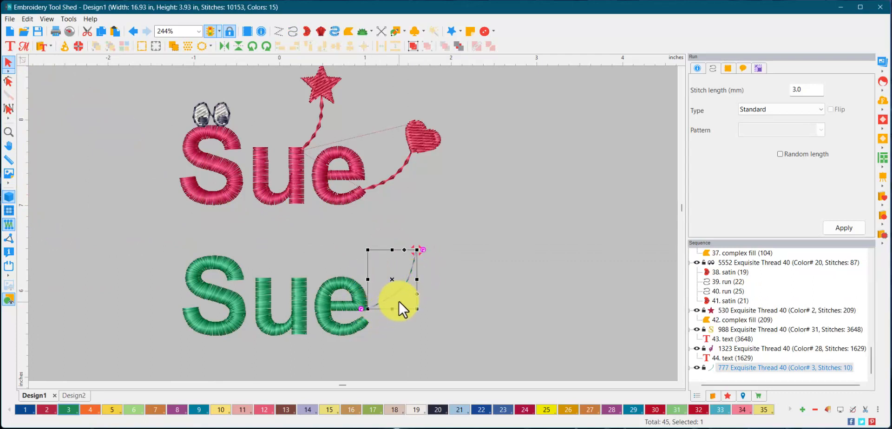
# Step: Change the curved green run's stitch type to Two ply and apply it
pyautogui.click(789, 110)
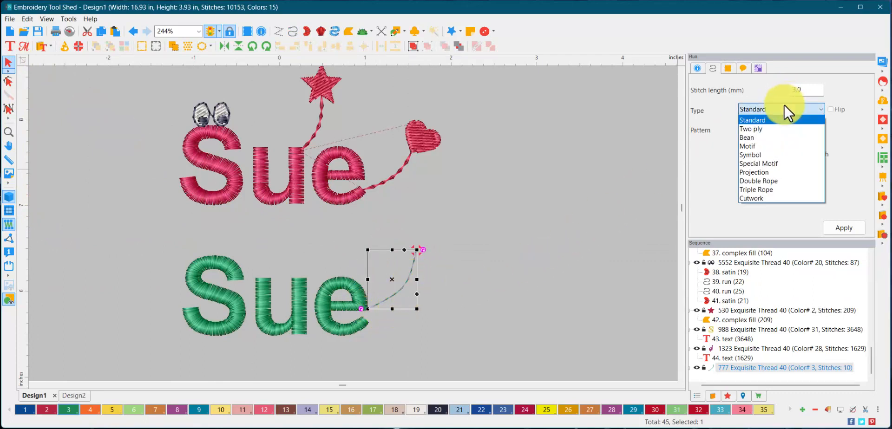
pyautogui.click(756, 130)
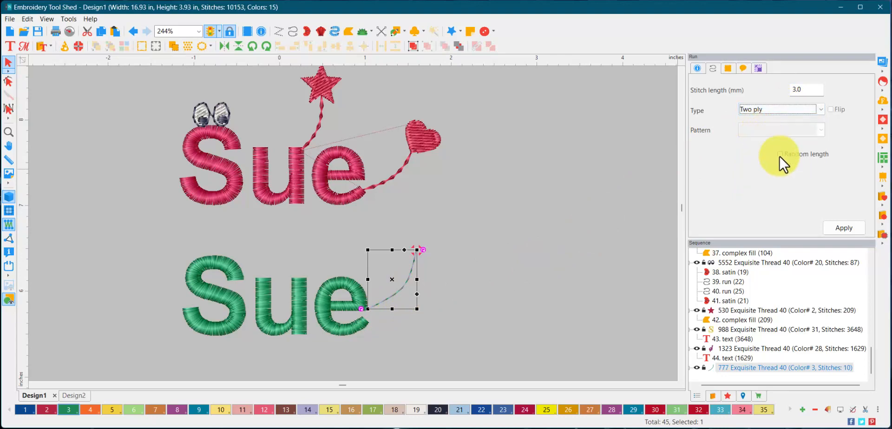
pyautogui.click(846, 225)
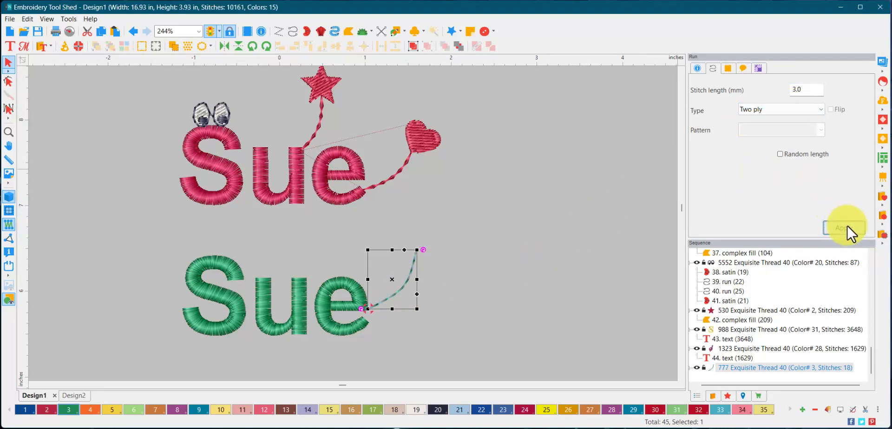
pyautogui.click(445, 312)
# Step: Change the curved green run's stitch type to Bean with random length enabled, applying each change
pyautogui.scroll(2, 442, 302)
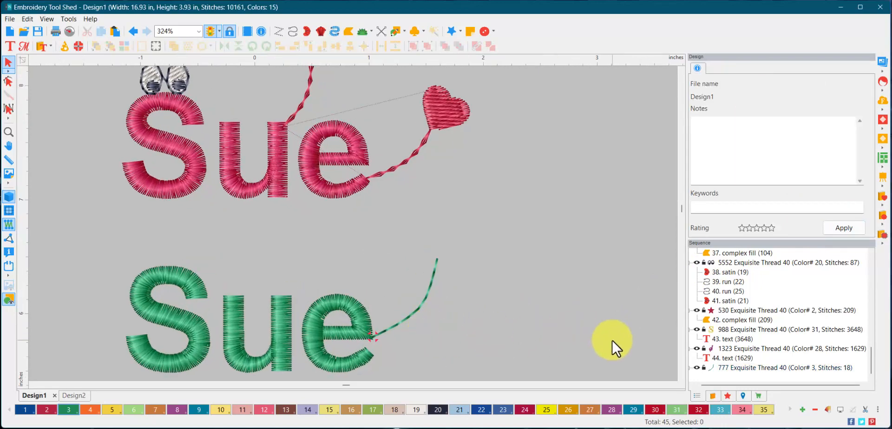
pyautogui.scroll(-2, 680, 377)
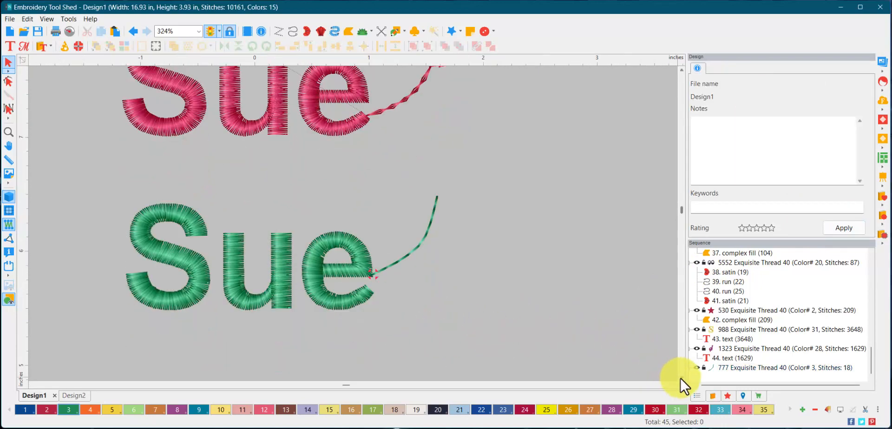
pyautogui.scroll(1, 484, 241)
pyautogui.scroll(1, 484, 240)
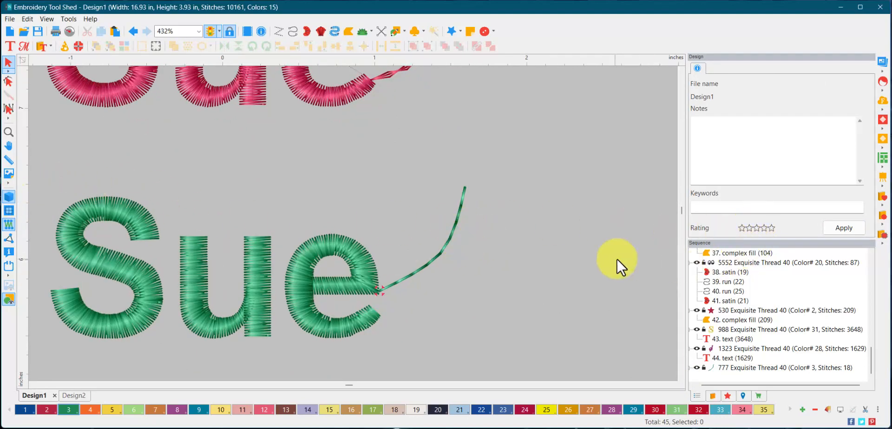
pyautogui.click(450, 238)
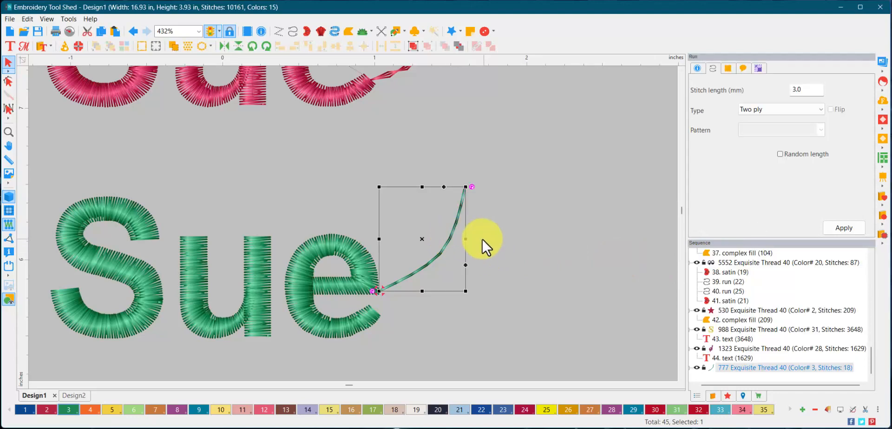
pyautogui.click(787, 105)
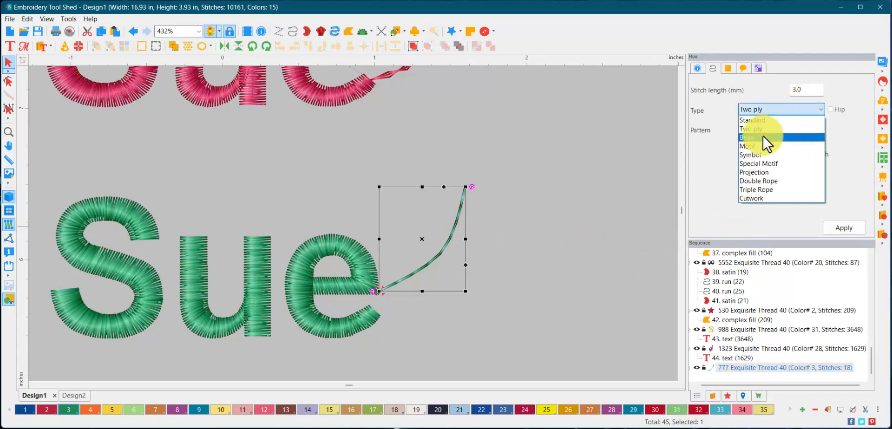
pyautogui.click(762, 135)
pyautogui.click(851, 224)
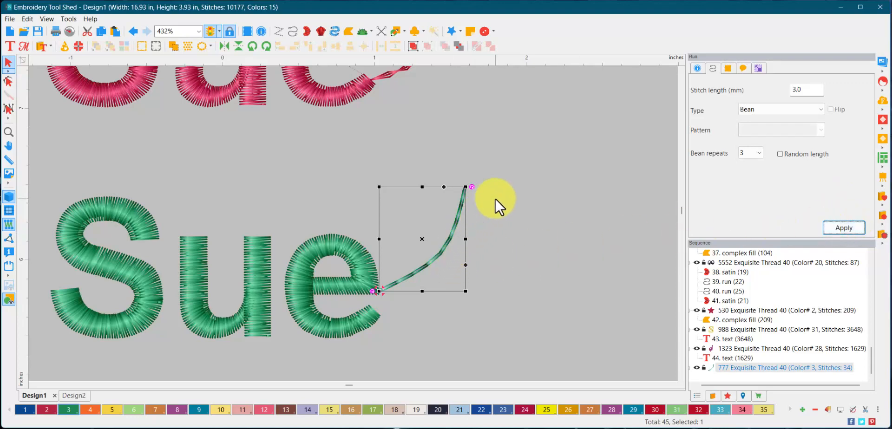
pyautogui.click(780, 153)
pyautogui.click(844, 227)
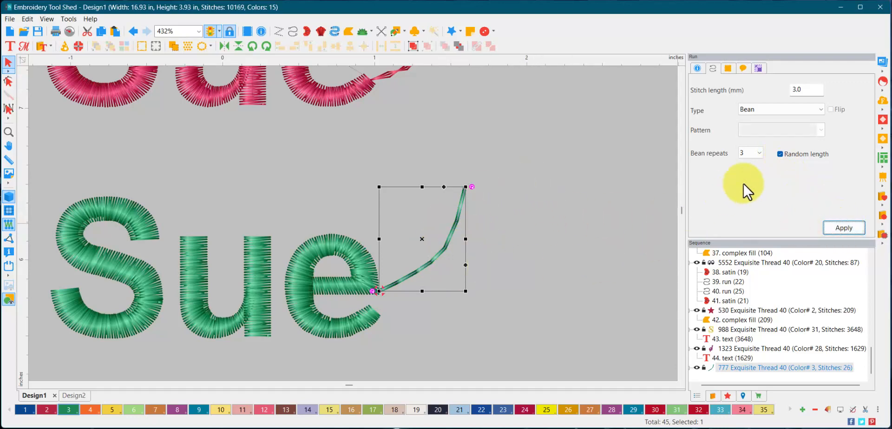
# Step: Try the Motif stitch type with pattern 100 and a 10 mm pattern length on the curved green run
pyautogui.click(774, 108)
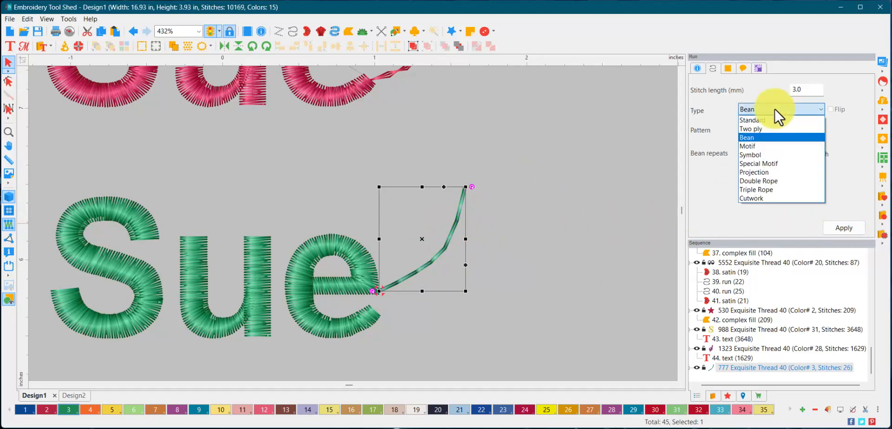
pyautogui.click(761, 146)
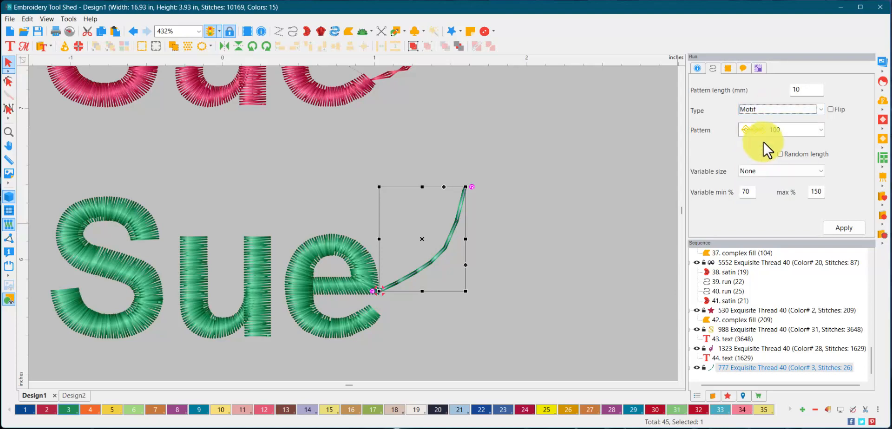
pyautogui.click(836, 230)
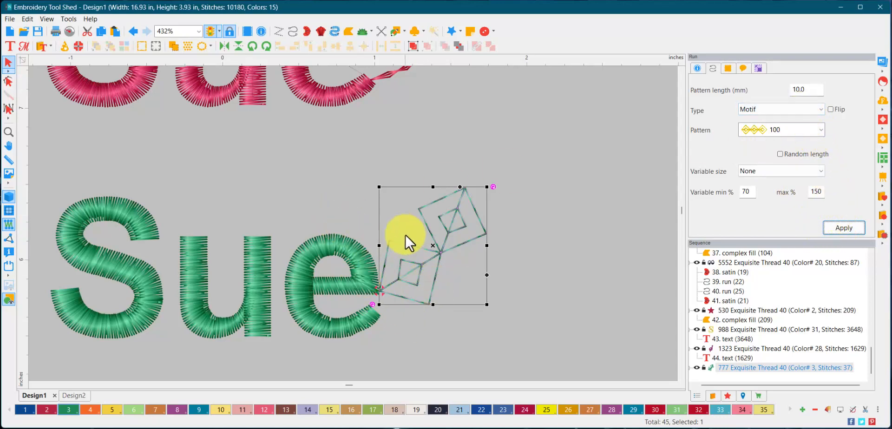
# Step: Change the green run's stitch type to Symbol, choose the Ant symbol as its pattern and apply it
pyautogui.click(796, 111)
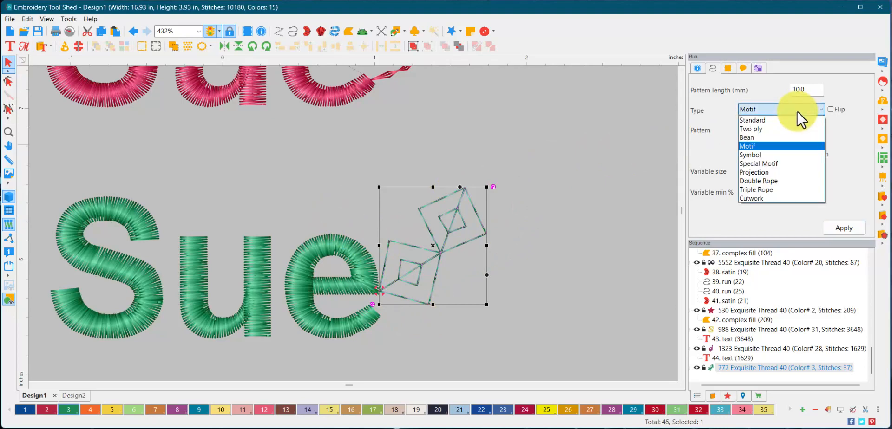
pyautogui.click(778, 155)
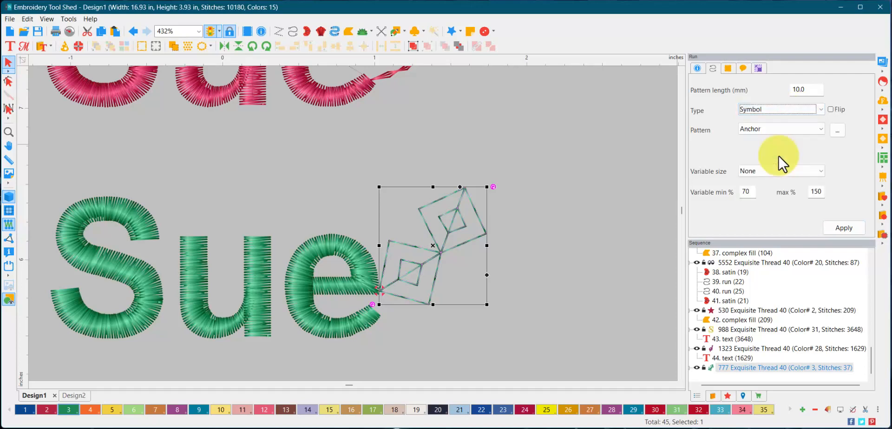
pyautogui.click(833, 130)
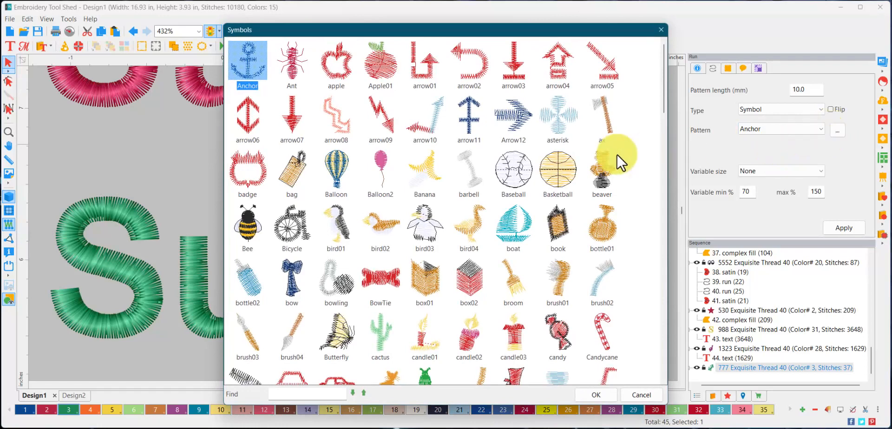
pyautogui.click(512, 278)
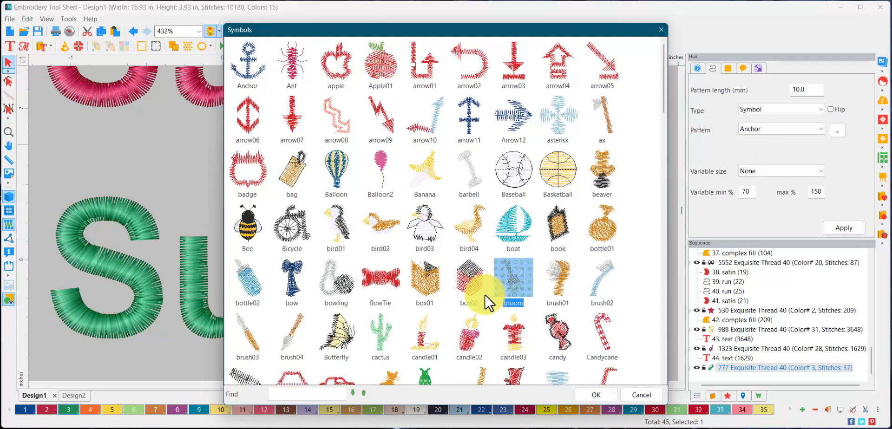
pyautogui.click(296, 74)
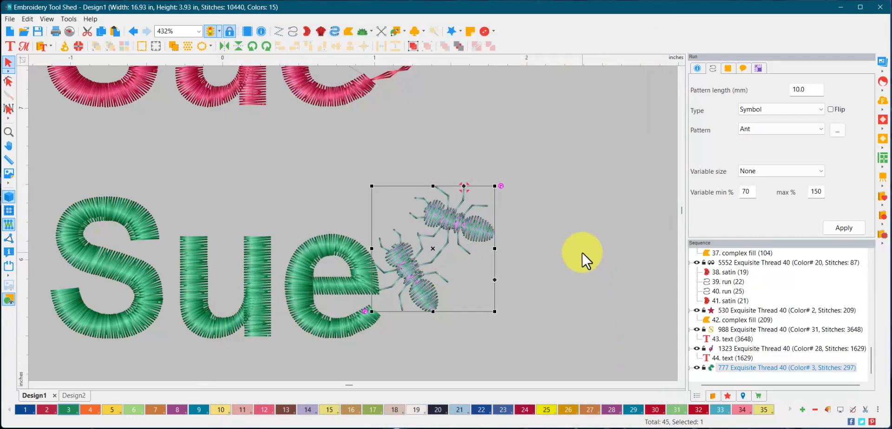
# Step: Reshape the ant run's path into a flatter line beside the green e by moving its end and middle points, and apply it
pyautogui.click(581, 252)
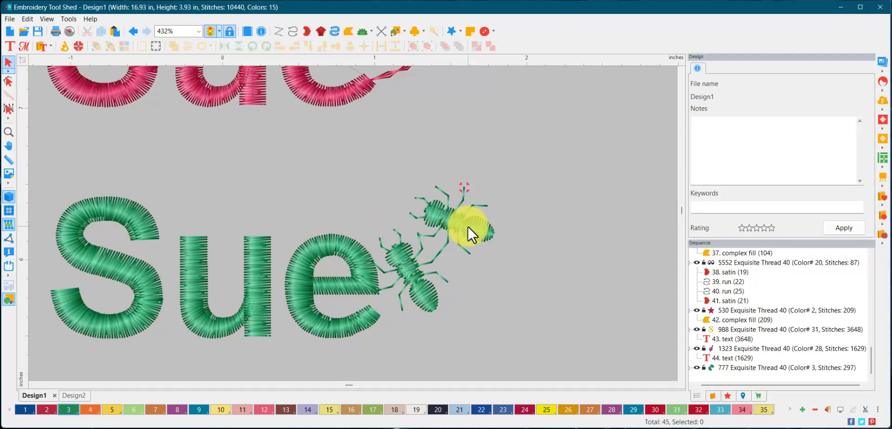
pyautogui.click(9, 82)
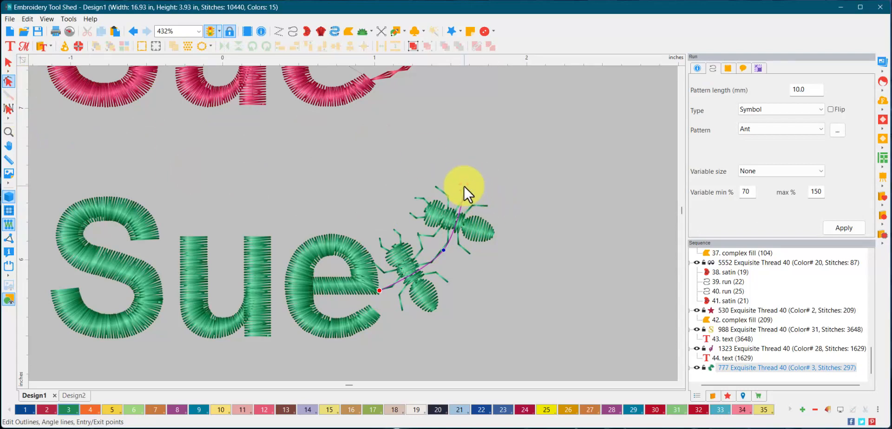
pyautogui.moveTo(465, 186); pyautogui.dragTo(537, 267)
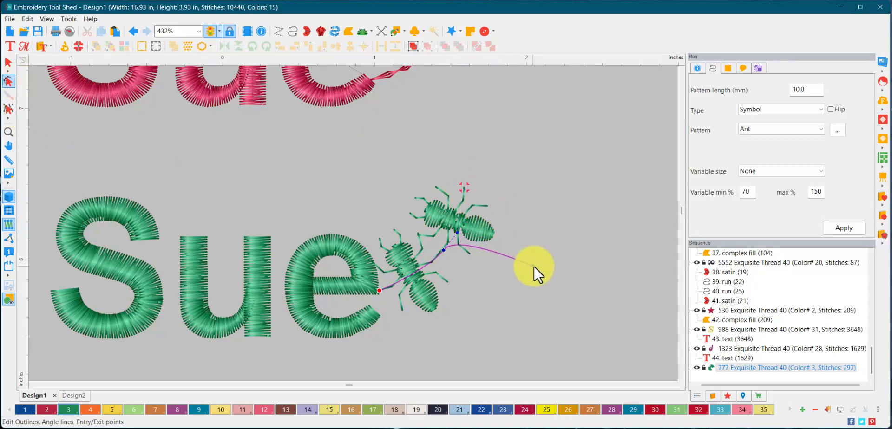
pyautogui.moveTo(443, 250); pyautogui.dragTo(457, 287)
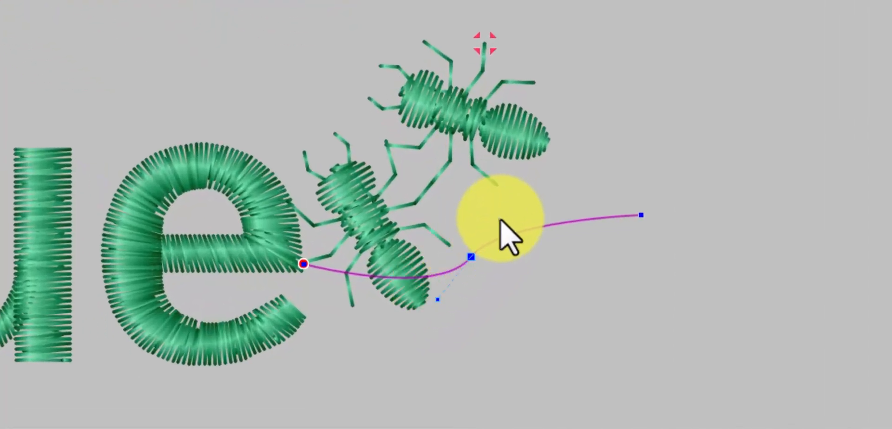
pyautogui.moveTo(498, 219); pyautogui.dragTo(517, 248)
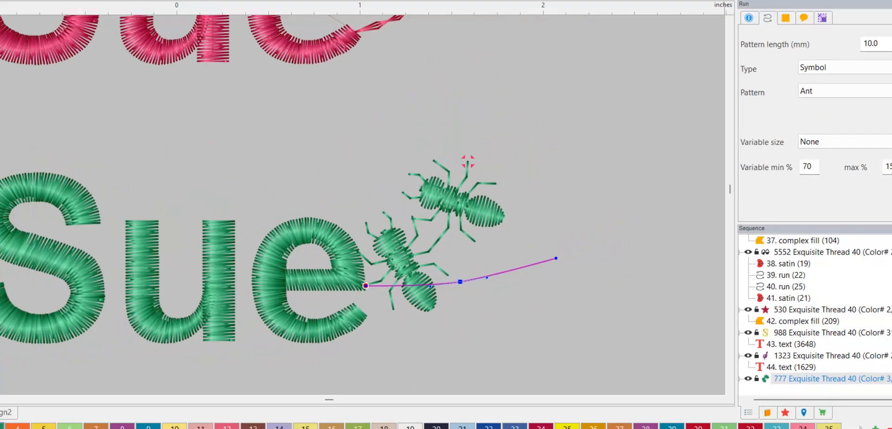
pyautogui.click(842, 228)
pyautogui.click(593, 227)
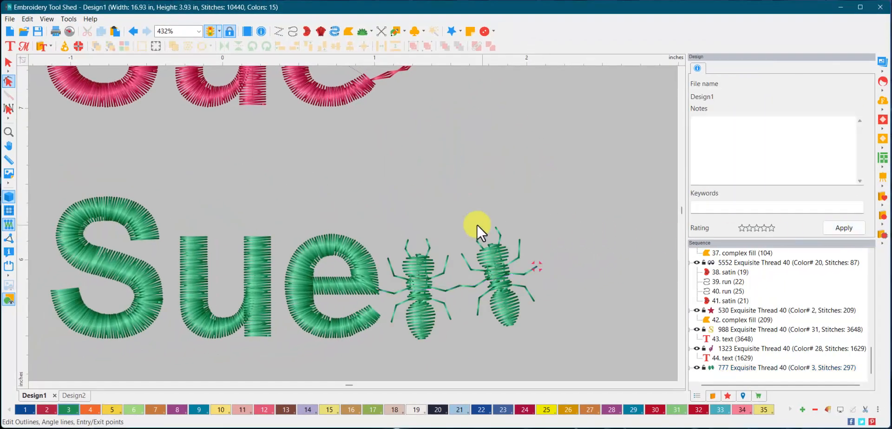
# Step: Undo the ant run's reshaping and its Symbol and Motif stitch type changes
pyautogui.scroll(-3, 250, 245)
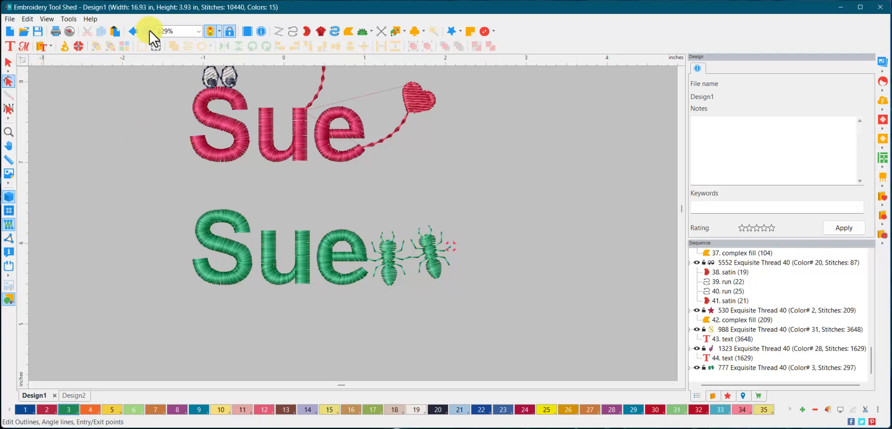
pyautogui.click(131, 31)
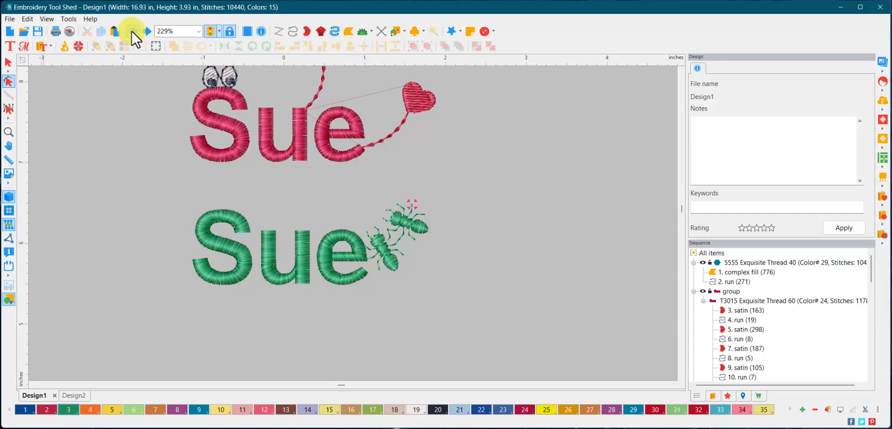
pyautogui.click(132, 30)
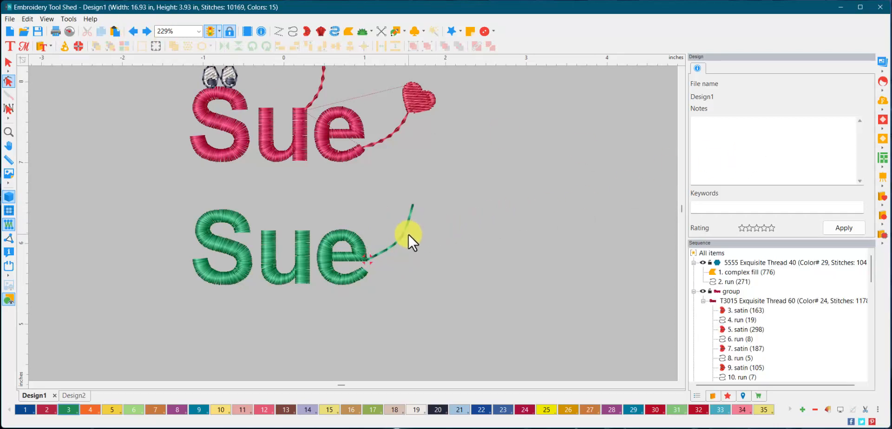
# Step: Select the curved green run again, set its stitch type to Triple Rope and apply it
pyautogui.click(8, 61)
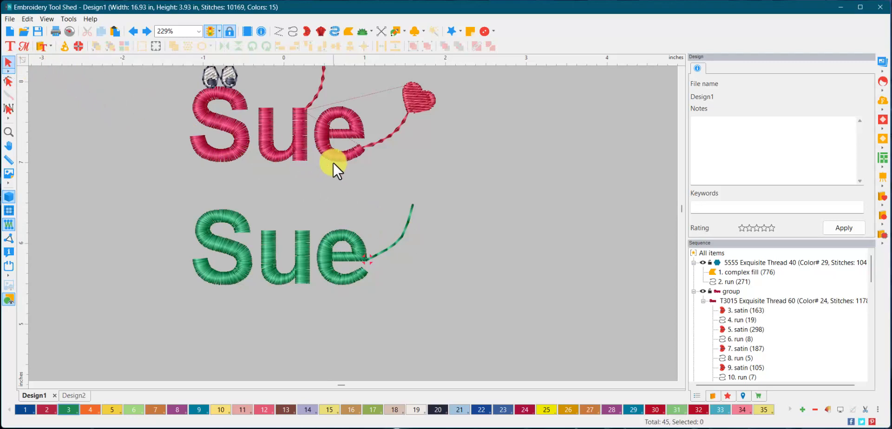
pyautogui.click(409, 221)
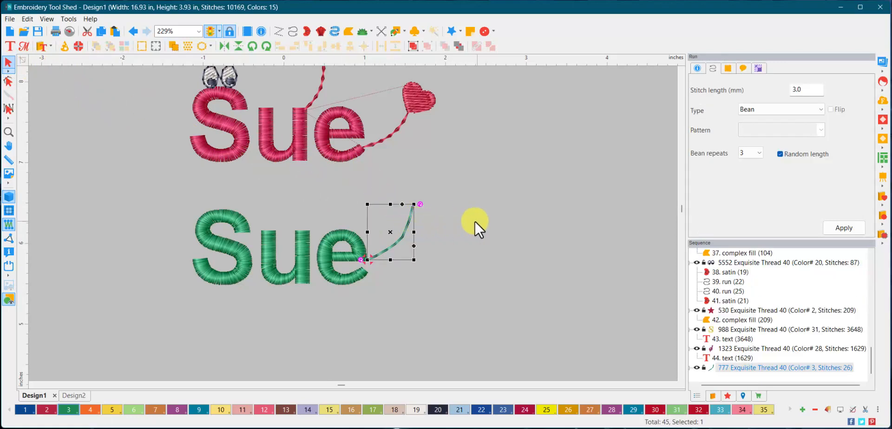
pyautogui.click(755, 109)
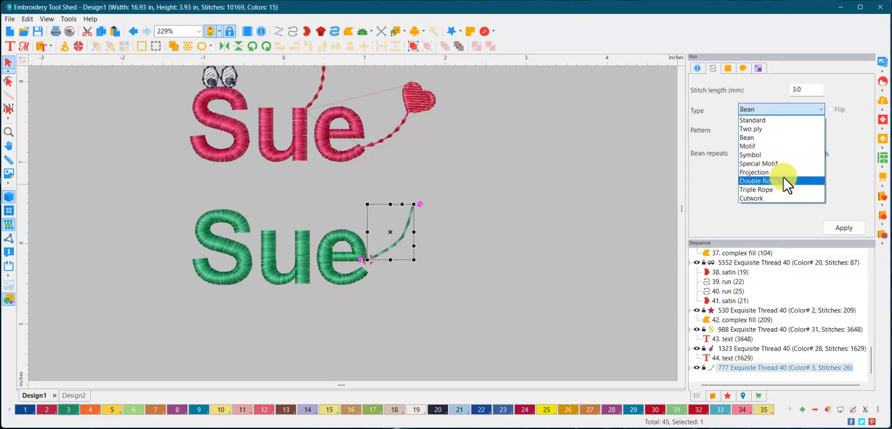
pyautogui.click(772, 189)
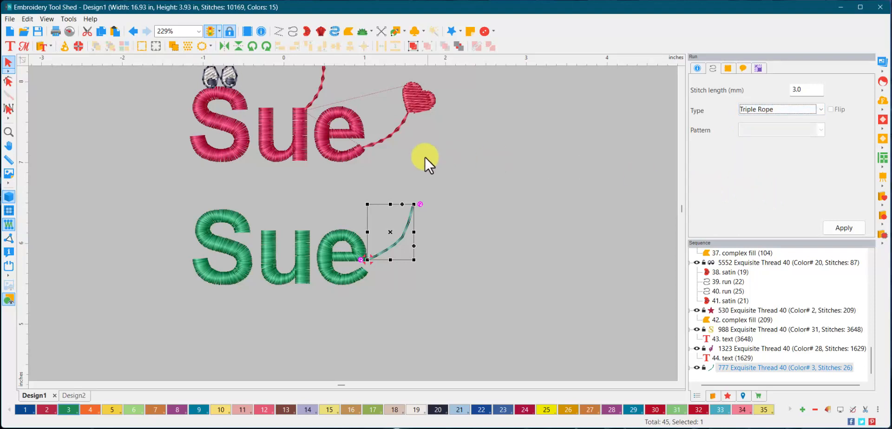
pyautogui.click(841, 227)
pyautogui.click(535, 212)
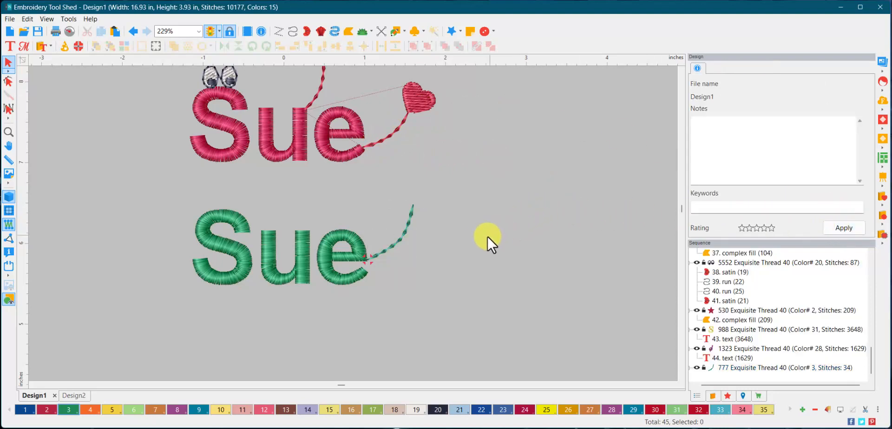
# Step: Turn off the 3D stitch view and examine how the Triple Rope run joins the crossbar end of the green e
pyautogui.click(401, 242)
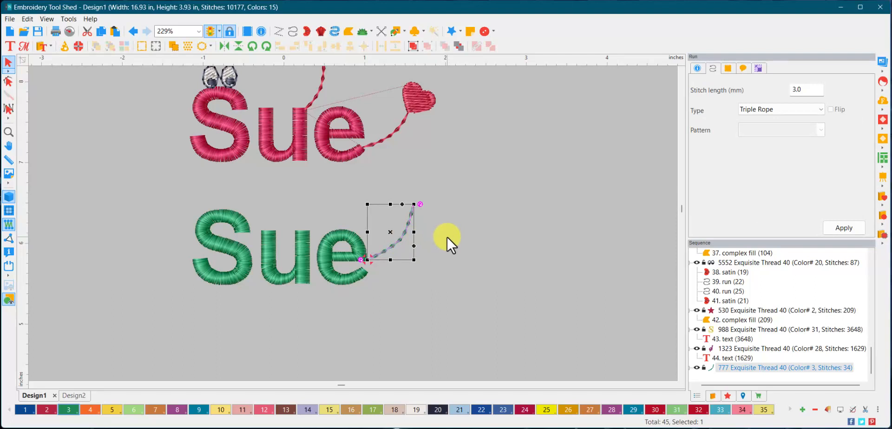
pyautogui.click(472, 249)
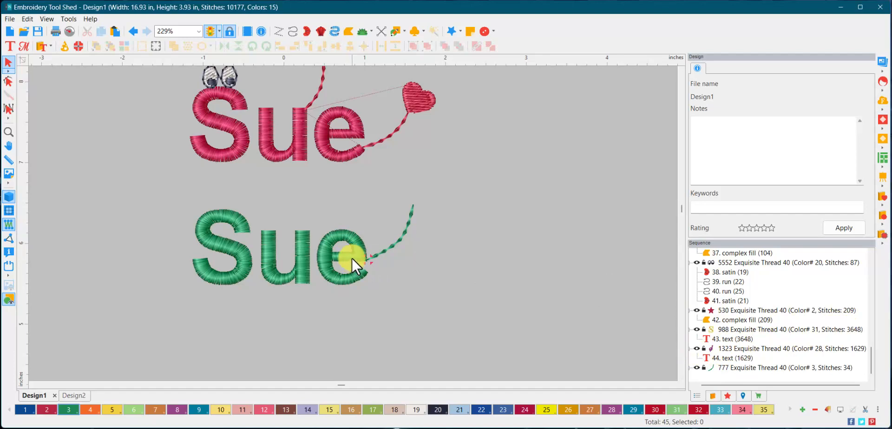
pyautogui.click(12, 195)
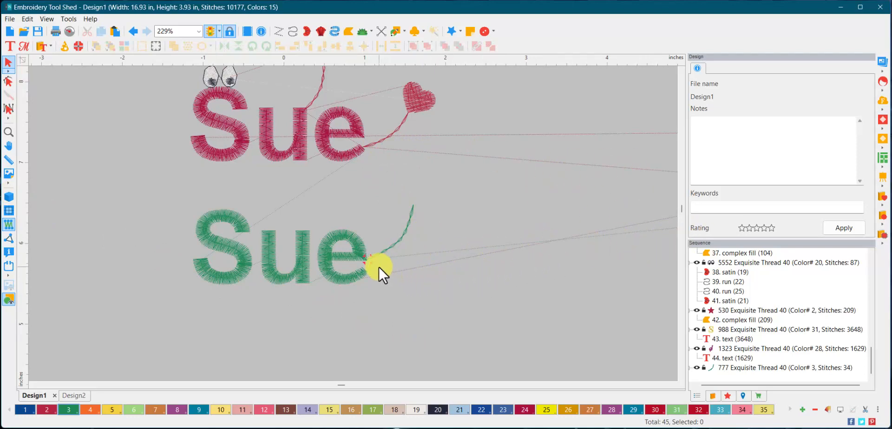
pyautogui.scroll(4, 378, 267)
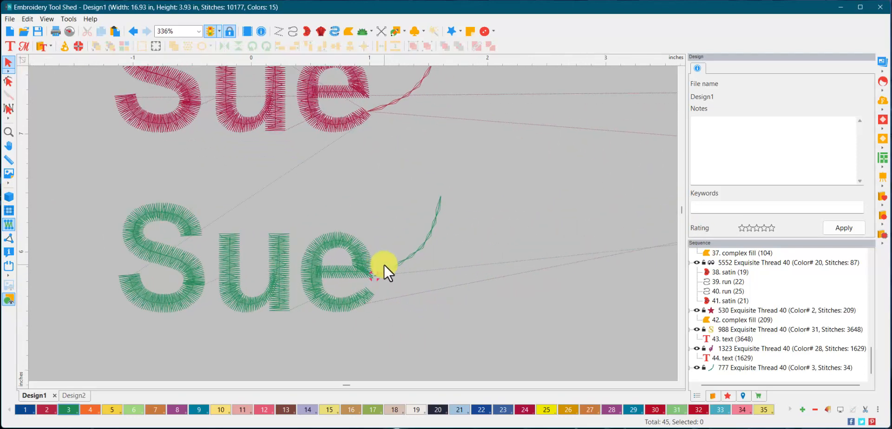
pyautogui.click(389, 267)
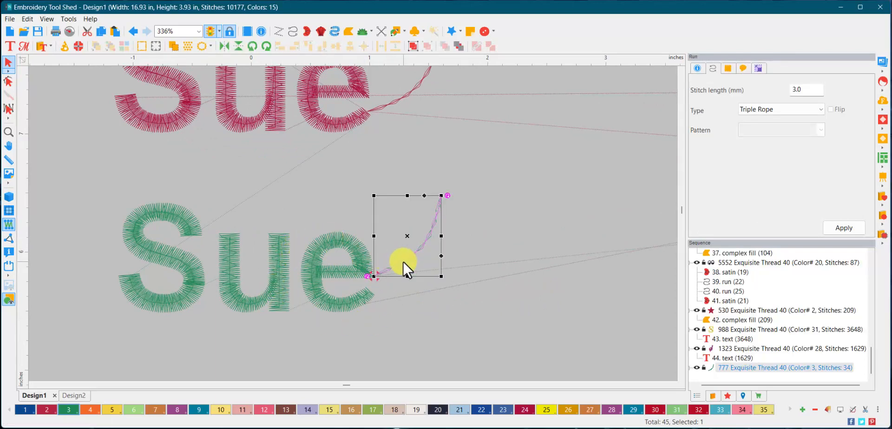
pyautogui.scroll(1, 390, 275)
pyautogui.click(490, 241)
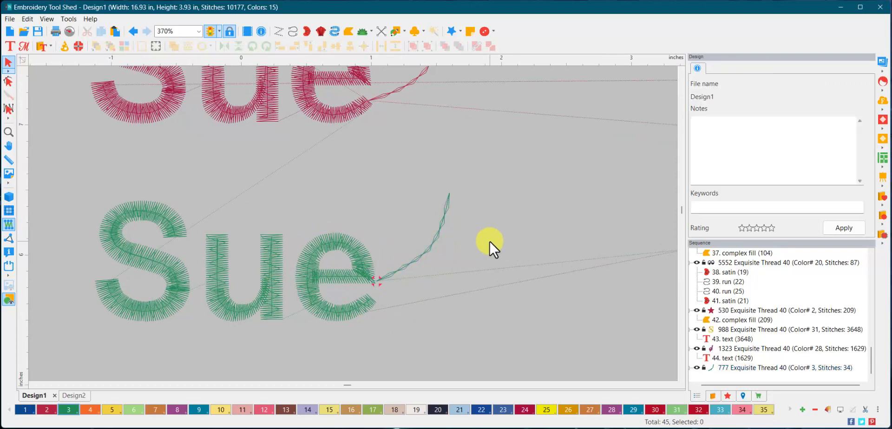
# Step: Nudge the Triple Rope tail slightly closer to the green e and draw a heart artwork shape about 0.4 in wide at the tail's upper end
pyautogui.click(396, 270)
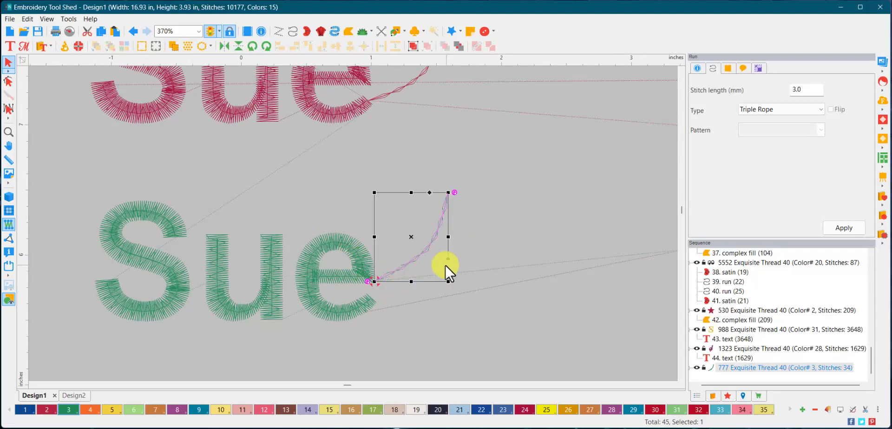
pyautogui.click(517, 243)
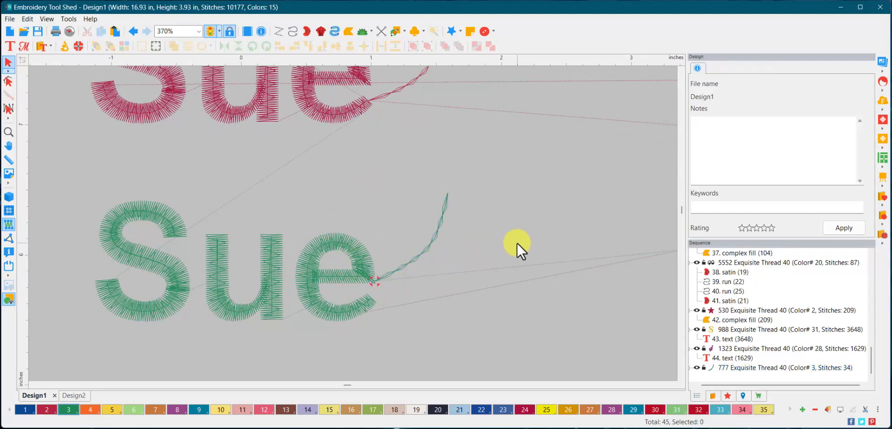
pyautogui.click(404, 29)
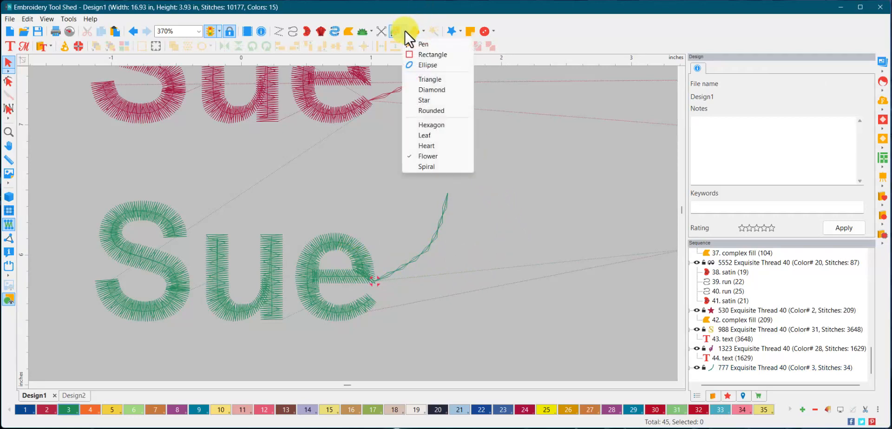
pyautogui.click(448, 146)
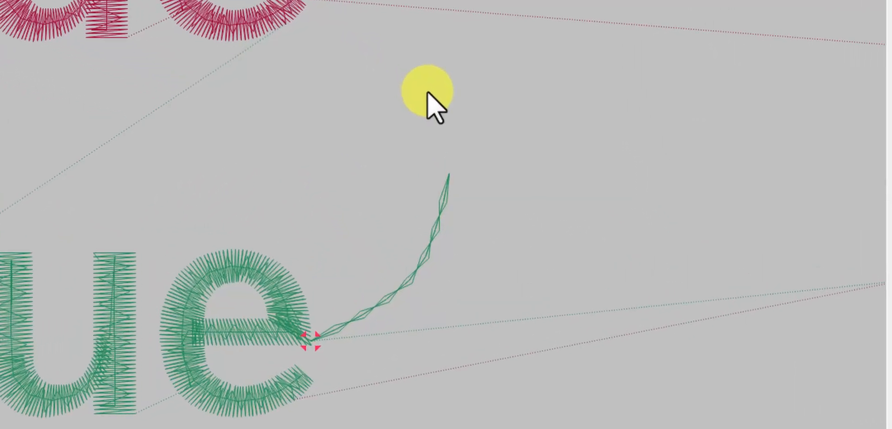
pyautogui.moveTo(422, 90); pyautogui.dragTo(528, 184)
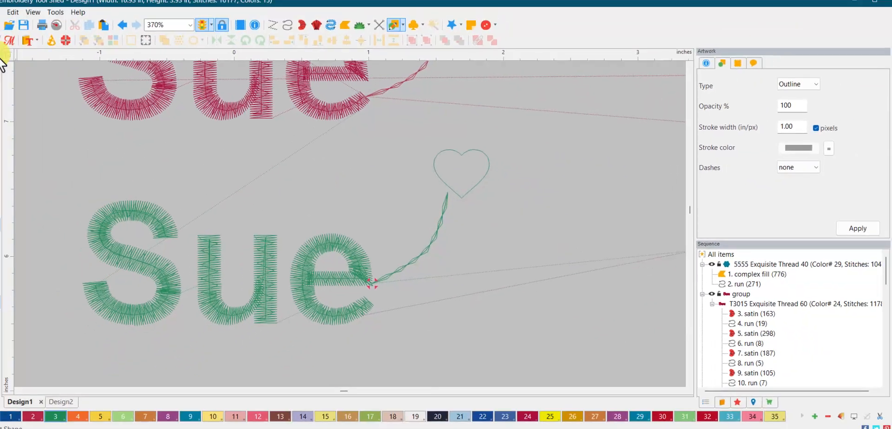
# Step: Convert the heart artwork to a Complex Fill and turn on the 3D stitch view
pyautogui.click(8, 61)
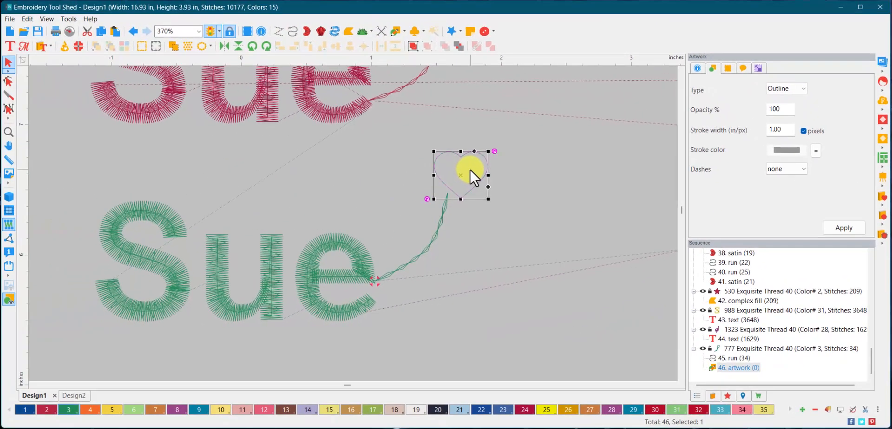
pyautogui.rightClick(238, 88)
pyautogui.moveTo(537, 255)
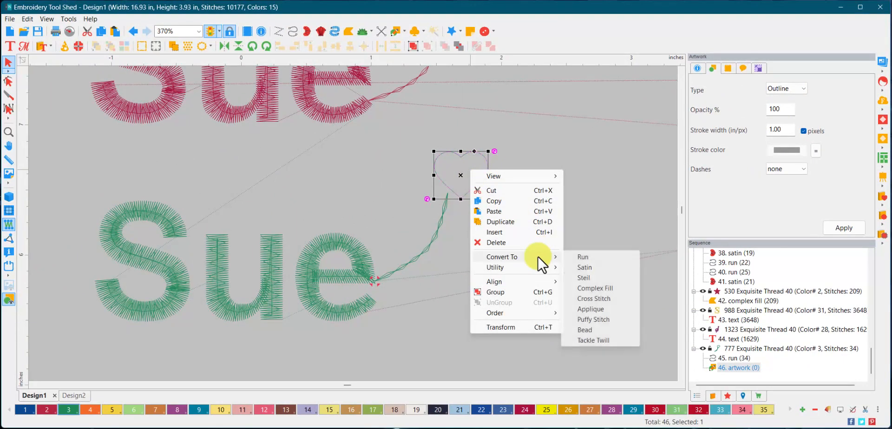
pyautogui.click(610, 290)
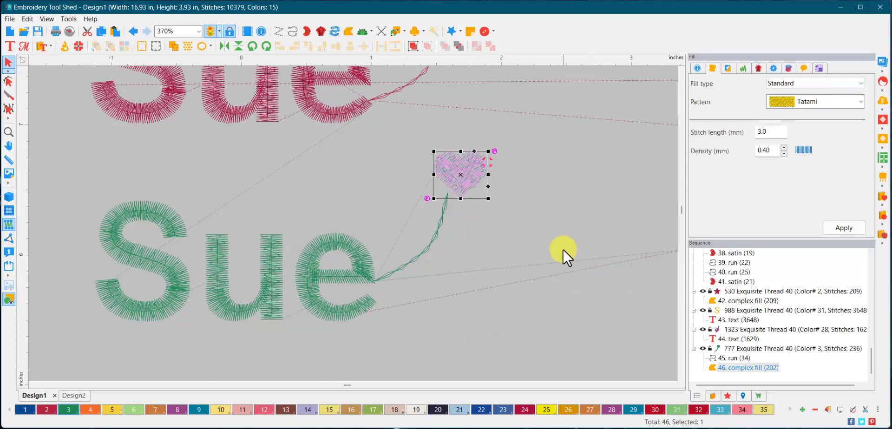
pyautogui.click(522, 200)
pyautogui.click(469, 172)
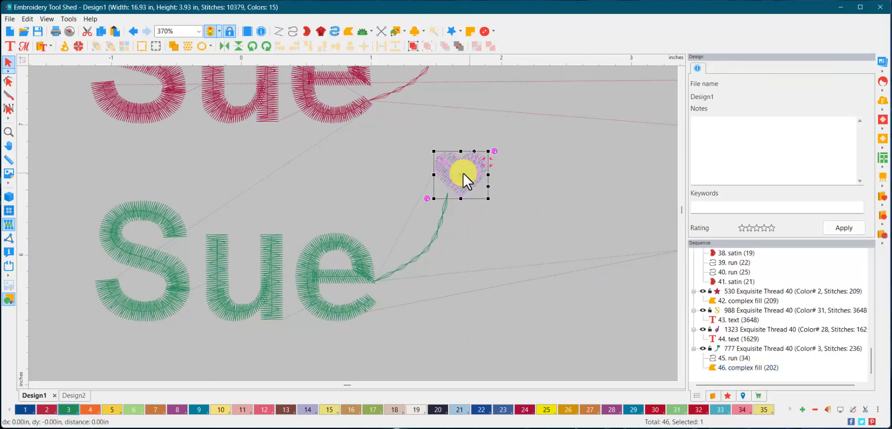
pyautogui.click(8, 196)
pyautogui.click(505, 213)
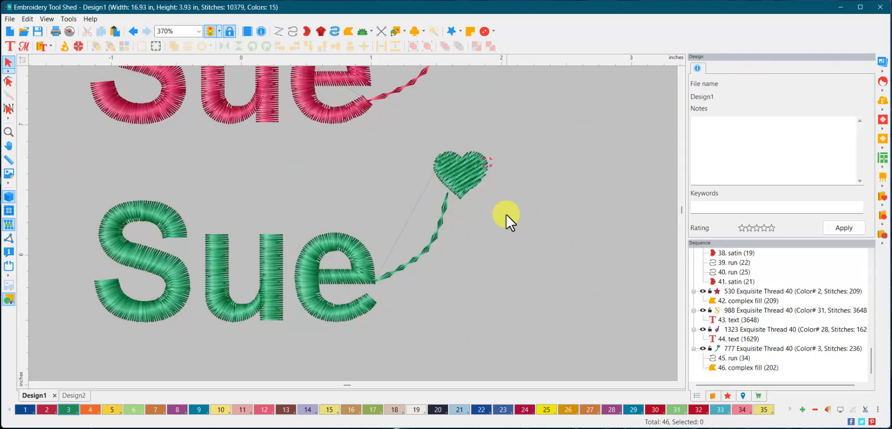
# Step: Rotate the filled heart clockwise and move it so its point sits on the upper end of the Triple Rope tail
pyautogui.click(465, 170)
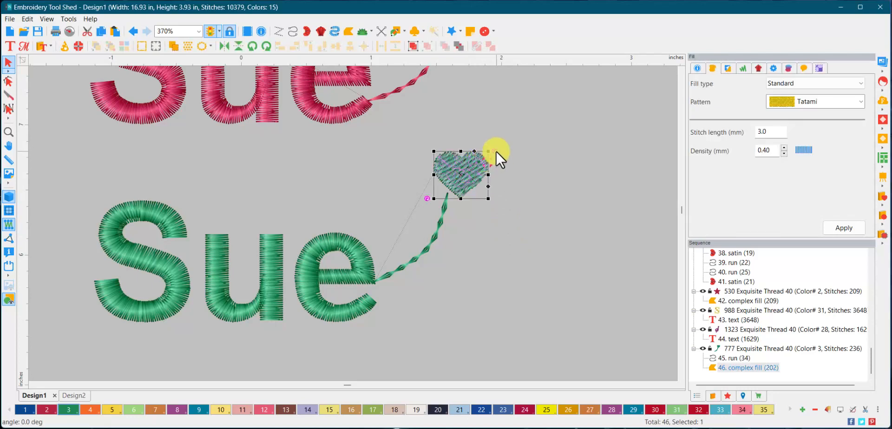
pyautogui.moveTo(495, 150); pyautogui.dragTo(508, 170)
pyautogui.moveTo(509, 174); pyautogui.dragTo(510, 176)
pyautogui.click(548, 196)
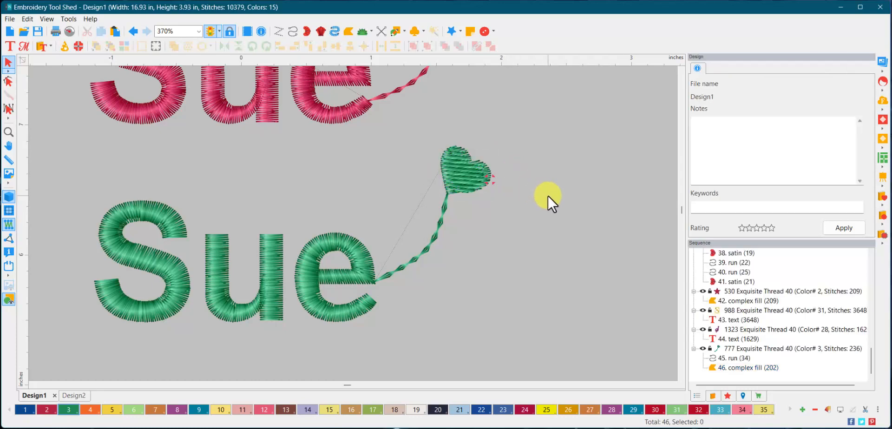
pyautogui.click(477, 165)
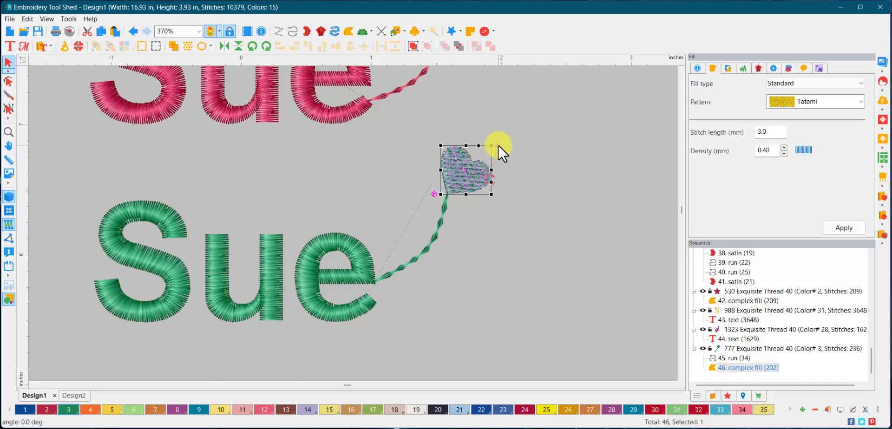
pyautogui.click(498, 145)
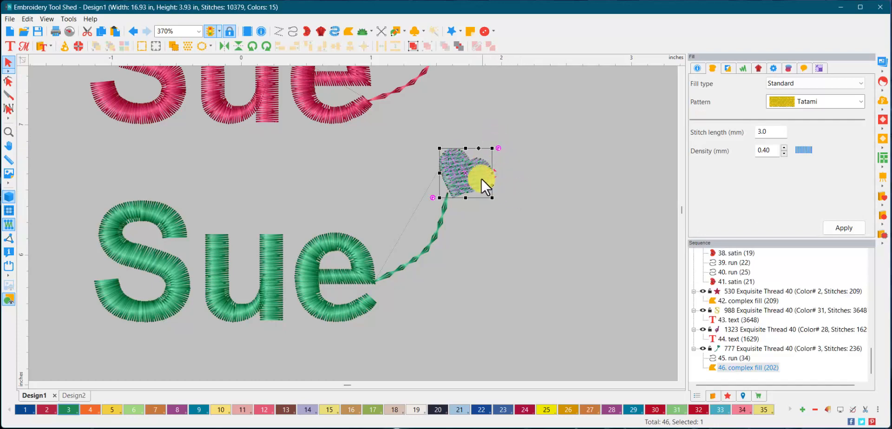
pyautogui.moveTo(478, 172); pyautogui.dragTo(472, 168)
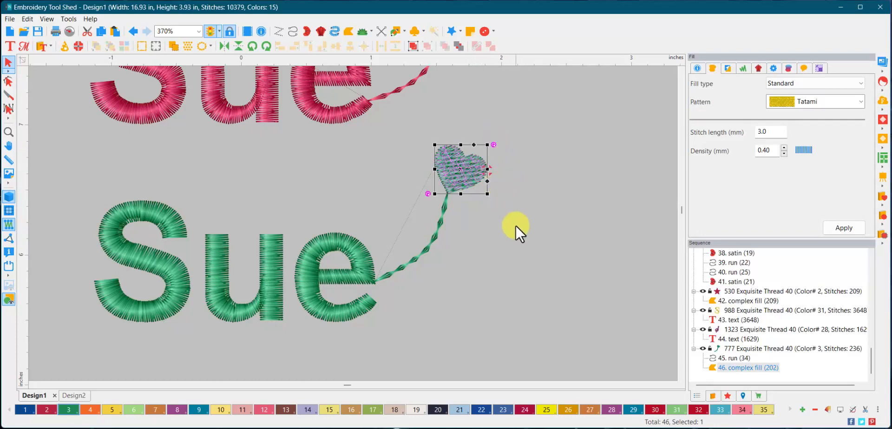
pyautogui.click(515, 228)
# Step: Copy the tilted green heart and paste the duplicate in place over it
pyautogui.click(464, 163)
pyautogui.rightClick(469, 169)
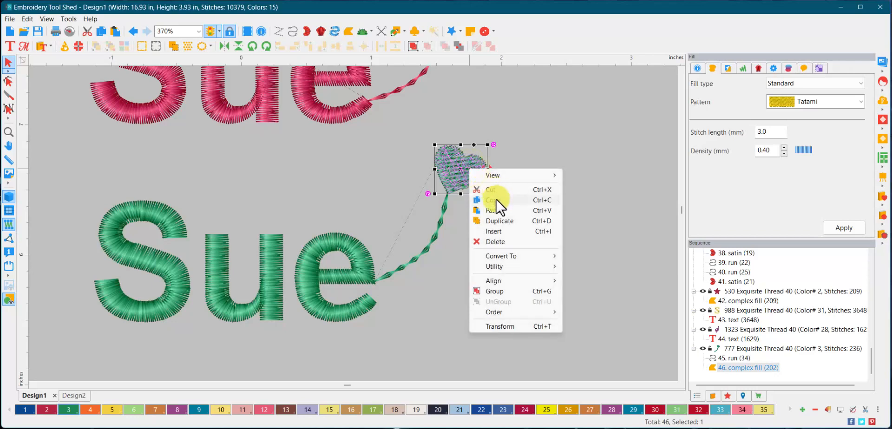
pyautogui.click(495, 199)
pyautogui.rightClick(469, 171)
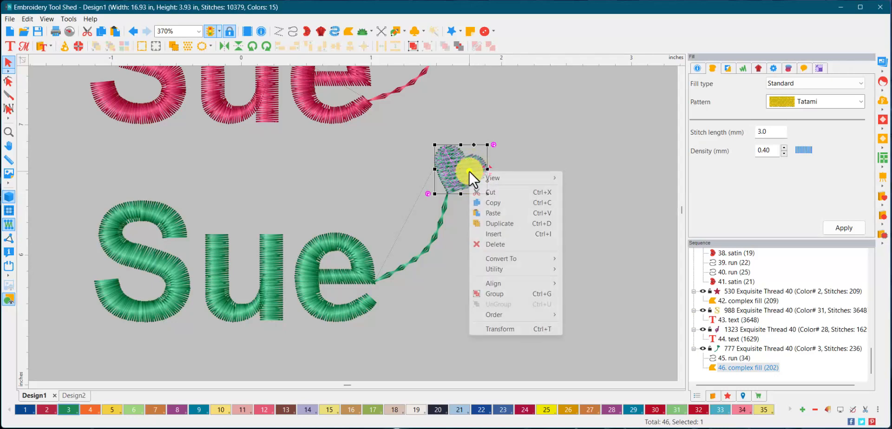
pyautogui.click(503, 212)
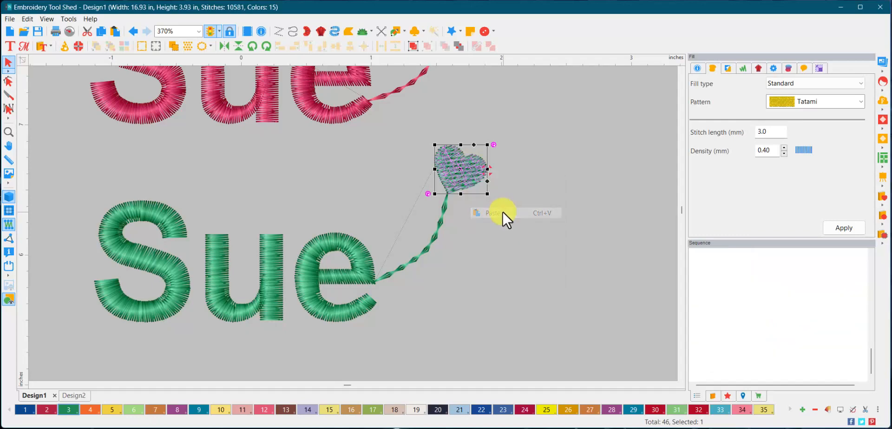
# Step: Try converting the pasted heart to a Run stitch and undo the conversion
pyautogui.rightClick(469, 173)
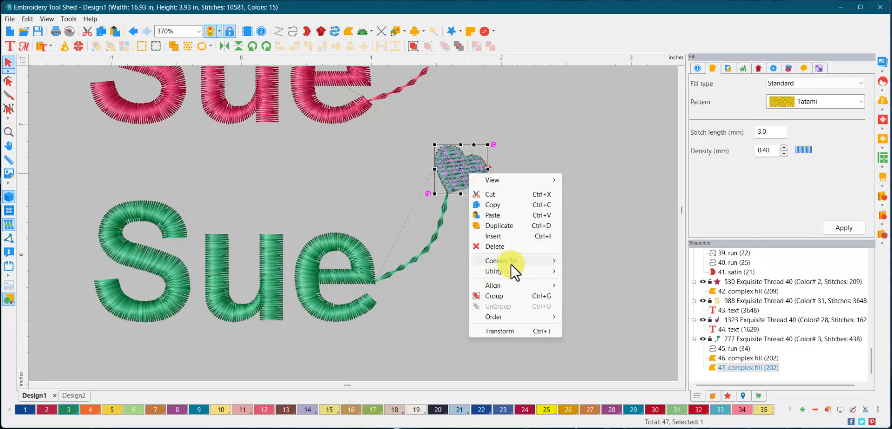
pyautogui.moveTo(512, 261)
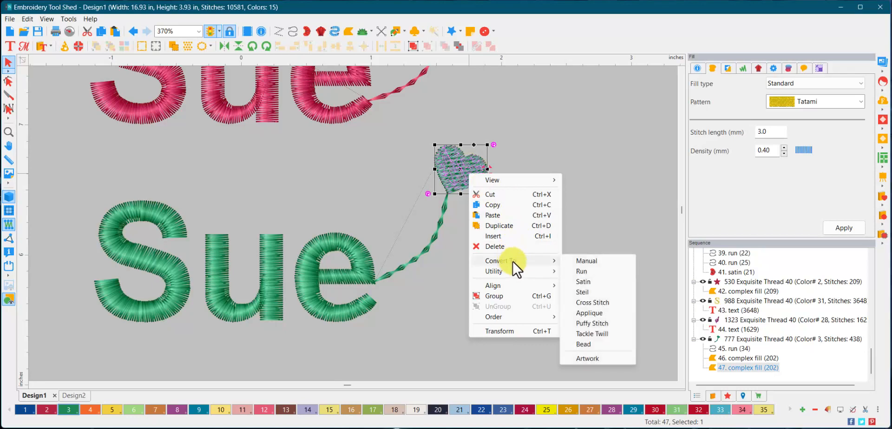
pyautogui.click(597, 271)
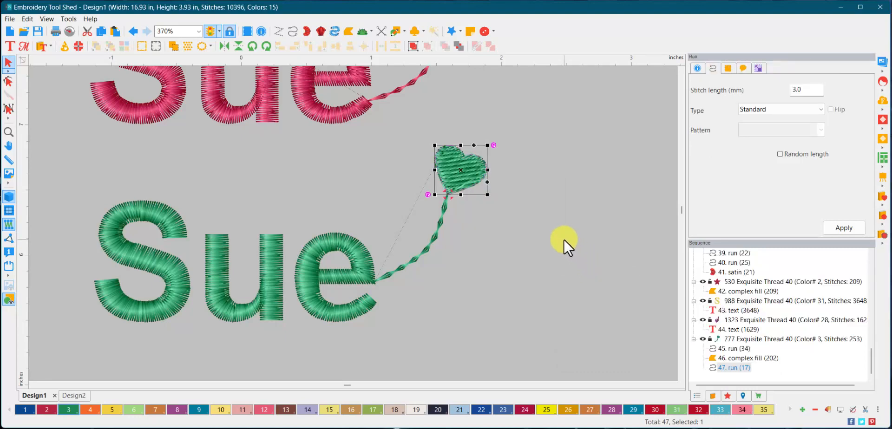
pyautogui.click(534, 217)
pyautogui.click(439, 181)
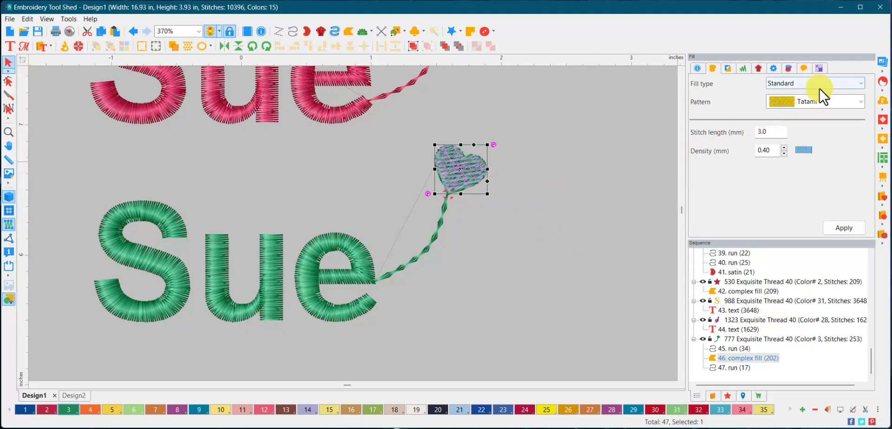
pyautogui.click(137, 32)
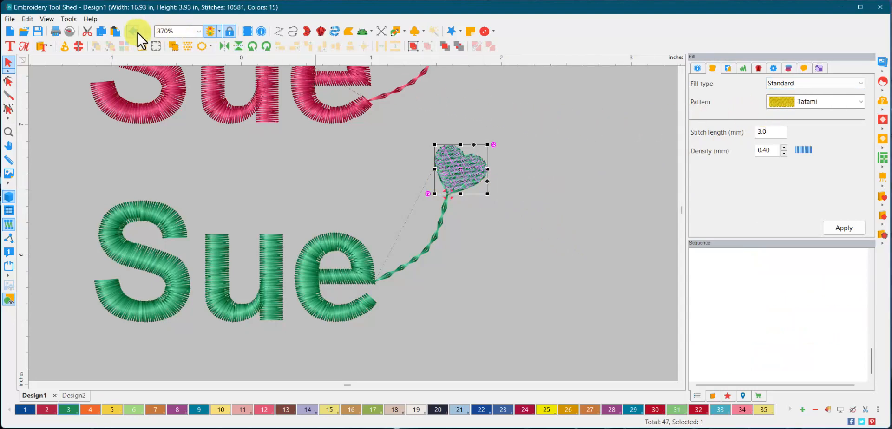
# Step: Recolor the pasted heart with yellow thread color 5 and move it below and right of the green heart, keeping the green one on the tail's tip
pyautogui.moveTo(458, 178); pyautogui.dragTo(550, 181)
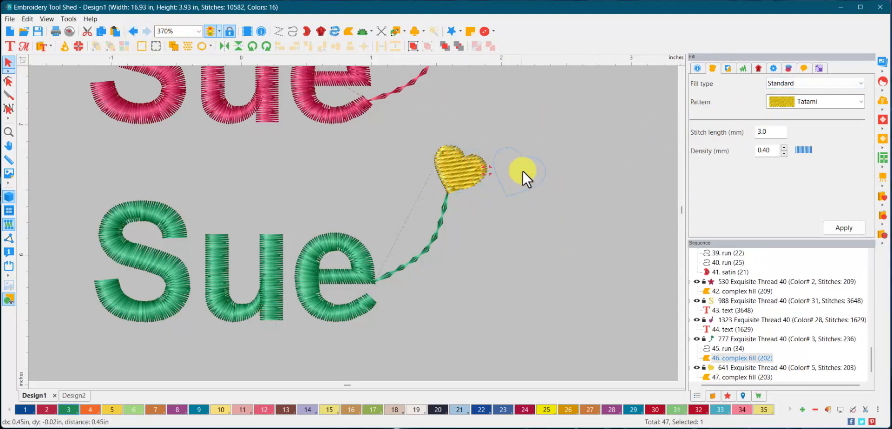
pyautogui.click(462, 164)
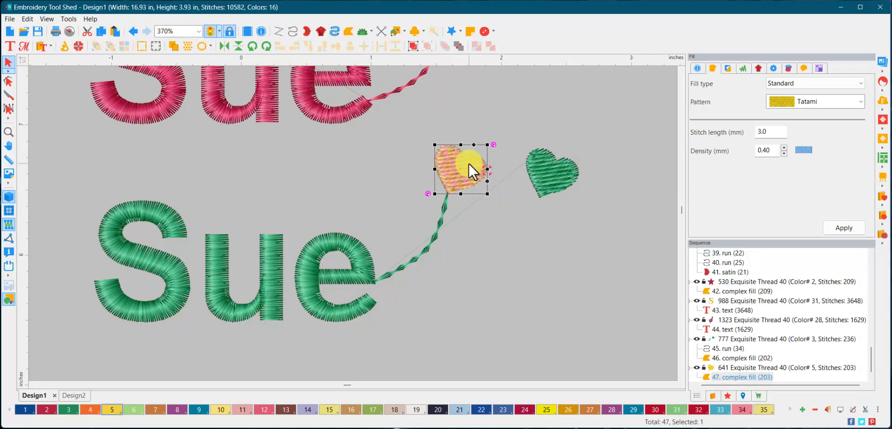
pyautogui.moveTo(468, 163); pyautogui.dragTo(547, 252)
pyautogui.click(554, 169)
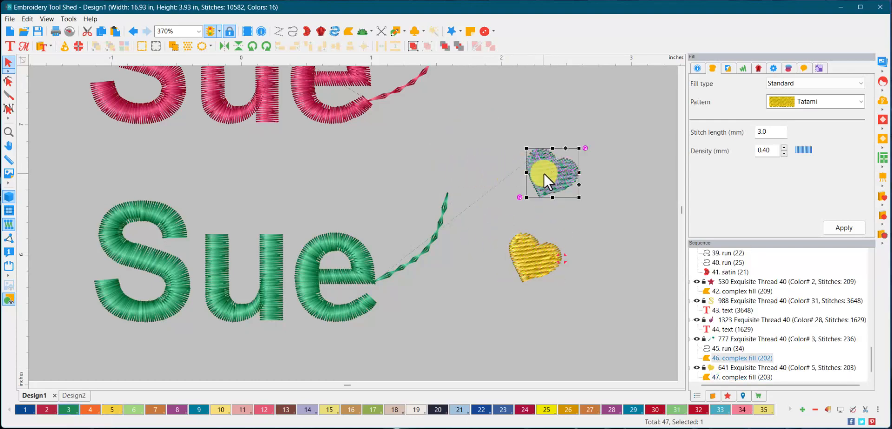
pyautogui.moveTo(544, 173); pyautogui.dragTo(453, 169)
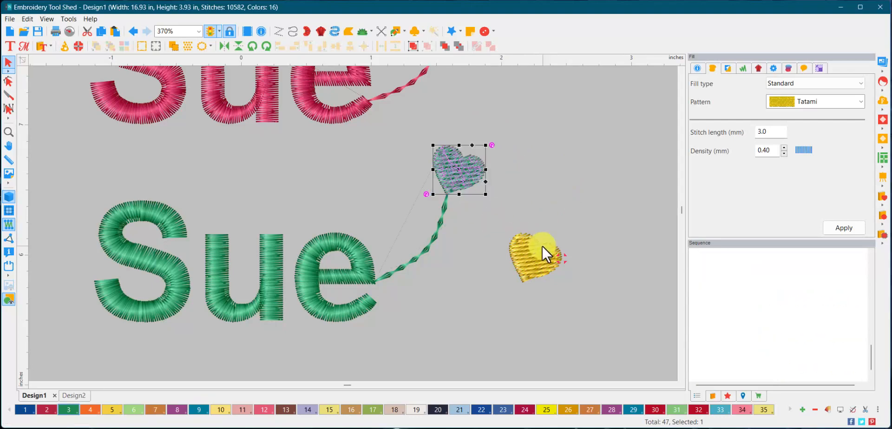
# Step: Set the yellow heart's fill type to Motif and apply it
pyautogui.click(534, 254)
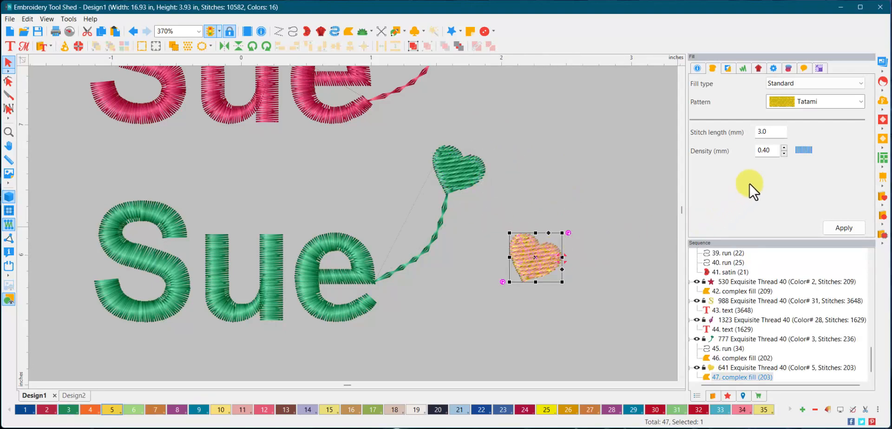
pyautogui.click(798, 81)
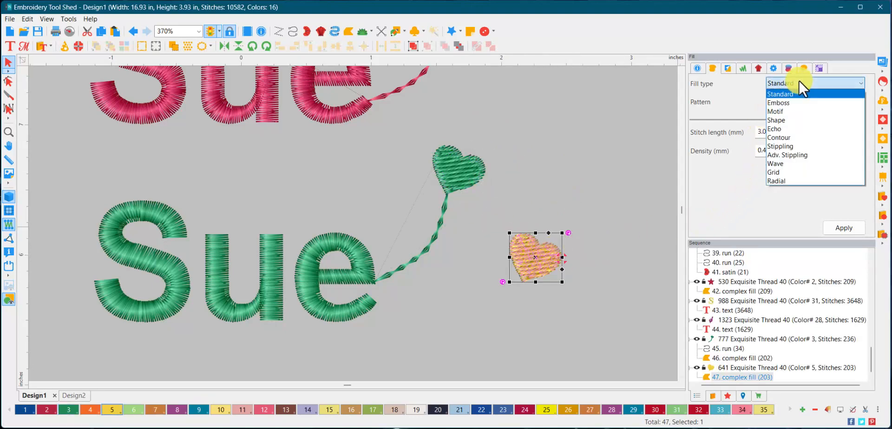
pyautogui.click(787, 111)
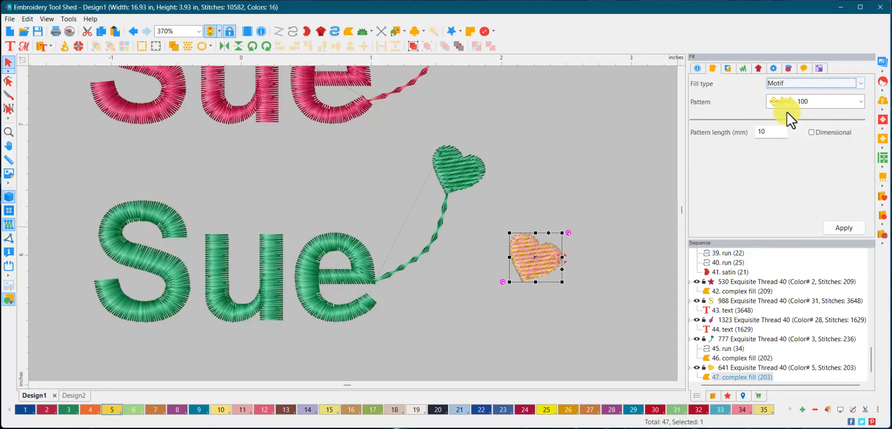
pyautogui.click(843, 227)
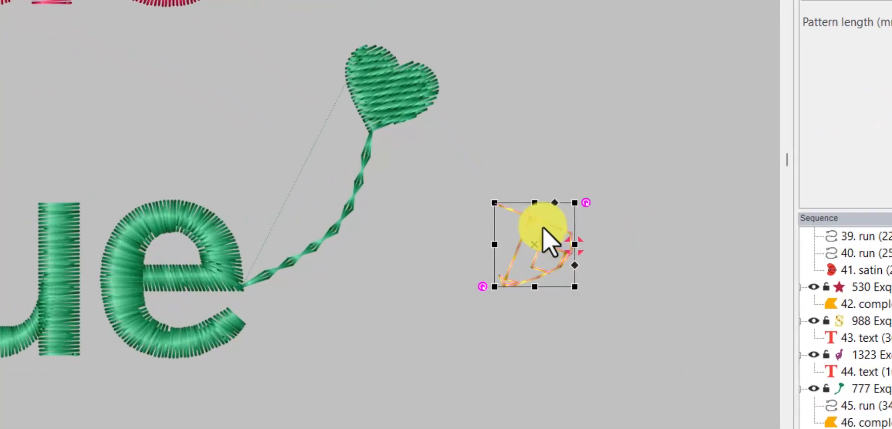
# Step: Adjust the yellow motif heart's height to change its pattern layout and place it exactly over the green heart on the tail
pyautogui.moveTo(536, 259); pyautogui.dragTo(511, 202)
pyautogui.moveTo(475, 120); pyautogui.dragTo(478, 100)
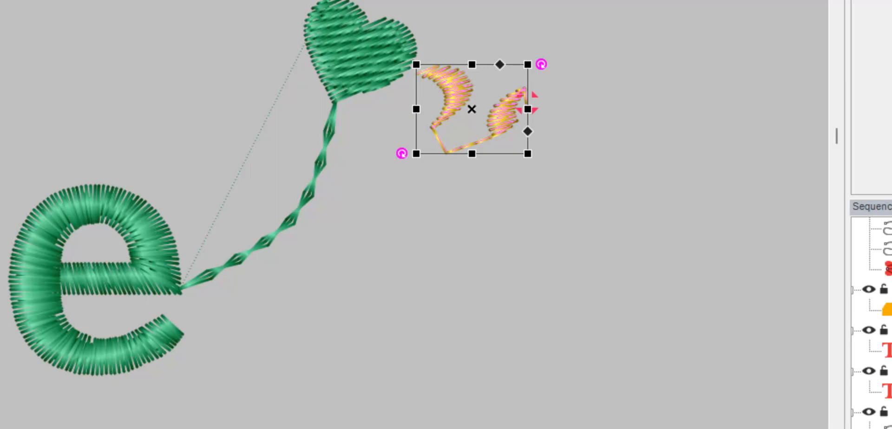
pyautogui.press('Down')
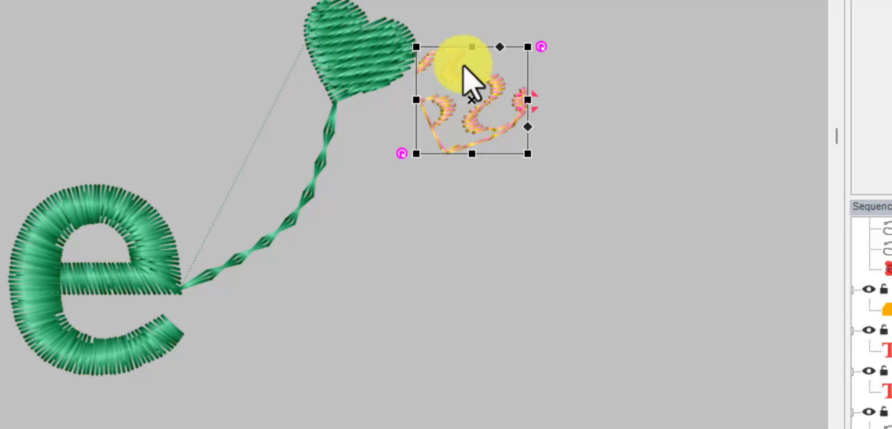
pyautogui.moveTo(497, 93); pyautogui.dragTo(391, 46)
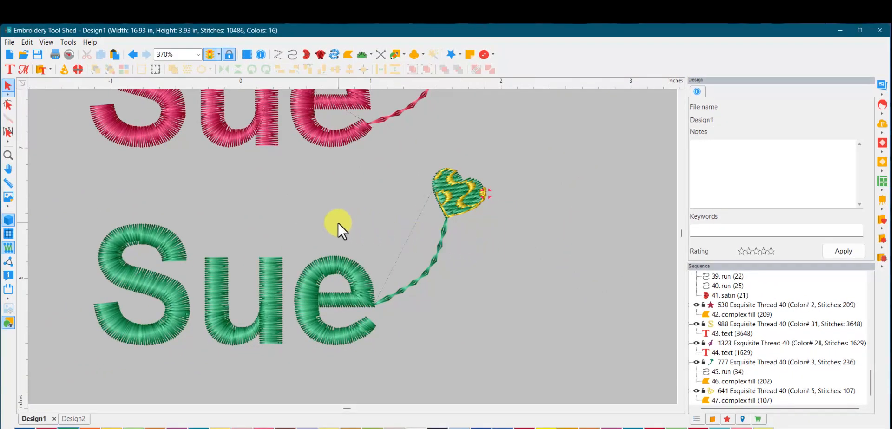
pyautogui.scroll(-2, 295, 222)
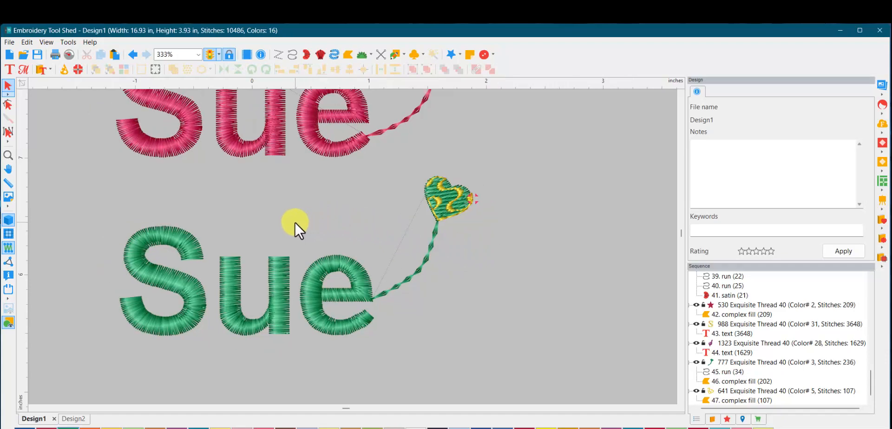
# Step: Examine the separate stitch segments that make up the letter u in the green word
pyautogui.scroll(-1, 277, 232)
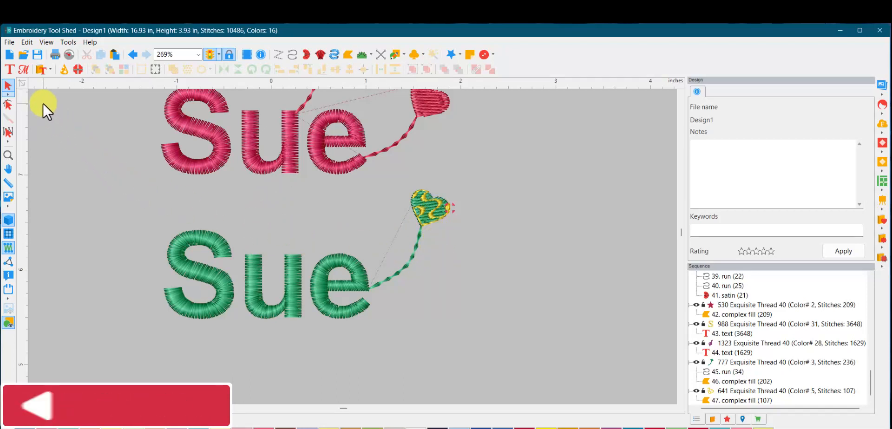
pyautogui.click(253, 259)
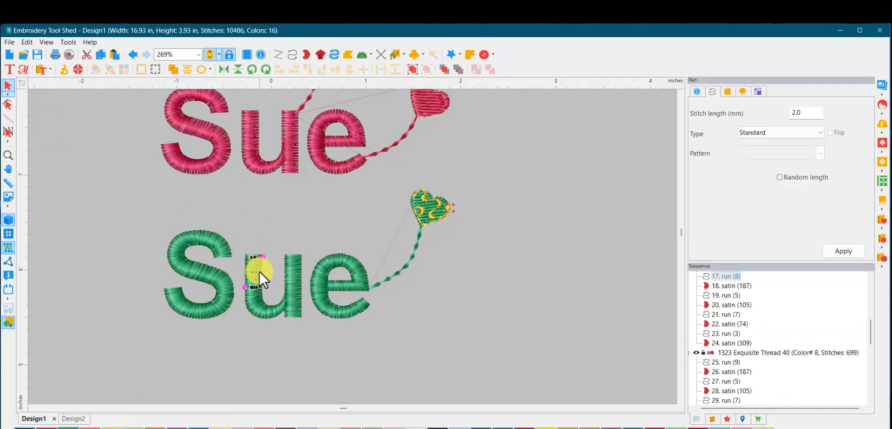
pyautogui.click(255, 305)
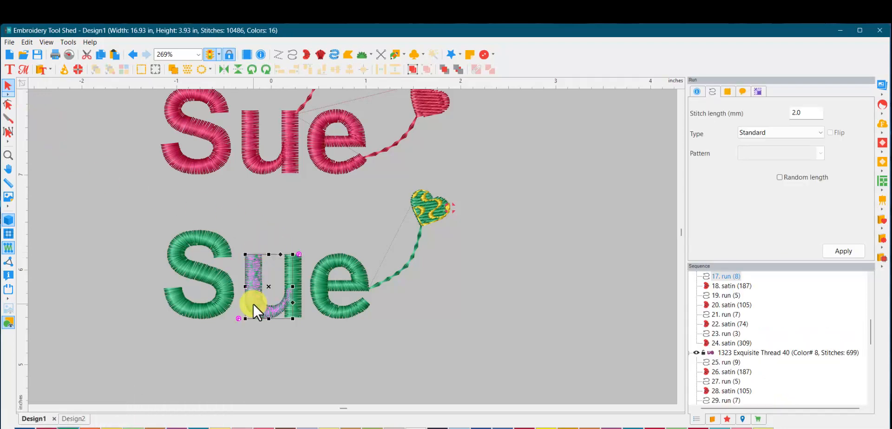
pyautogui.click(298, 274)
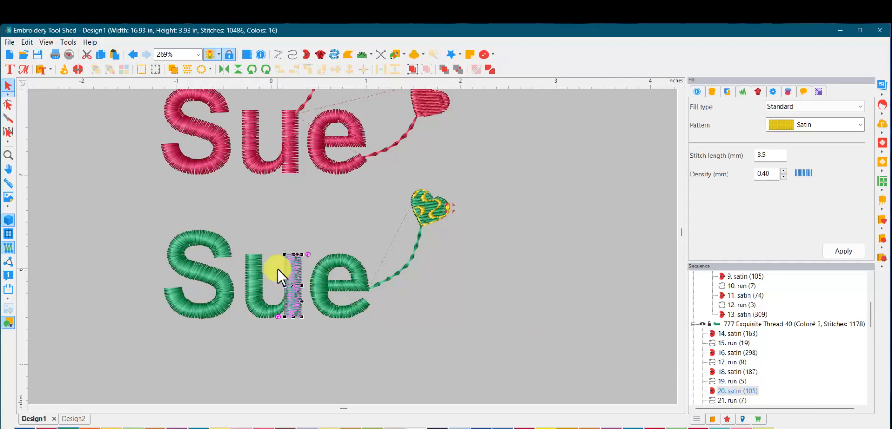
pyautogui.moveTo(717, 387)
pyautogui.click(506, 323)
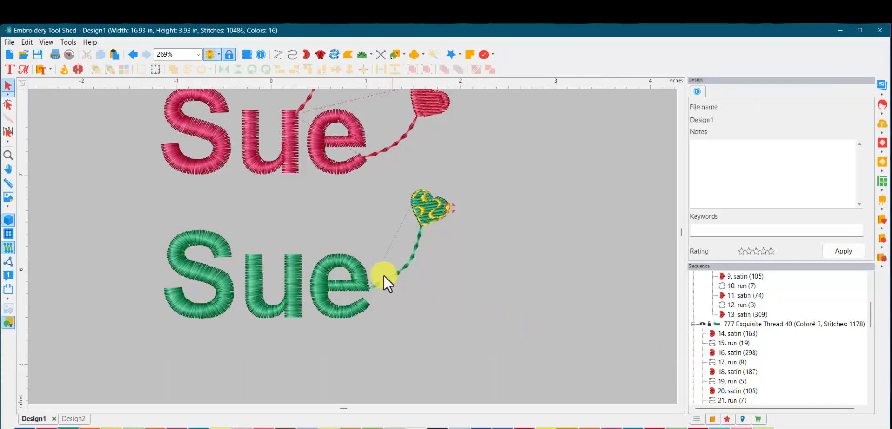
# Step: Draw a curved Run line rising to the right from the top of the green u's right stem
pyautogui.click(290, 57)
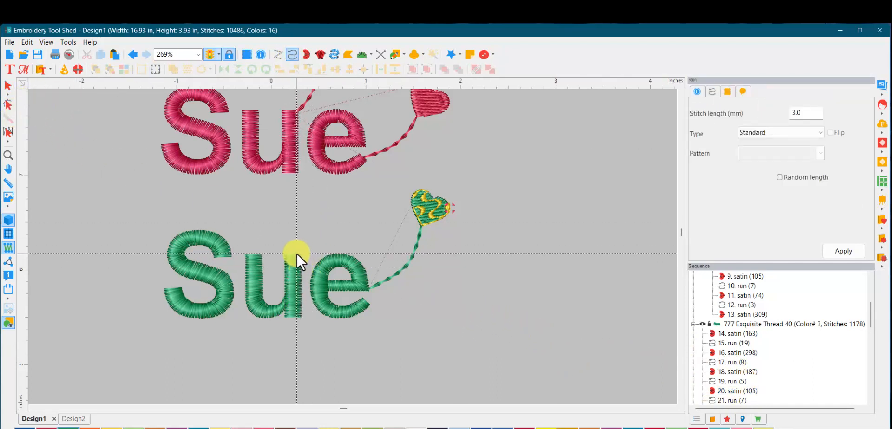
pyautogui.click(295, 248)
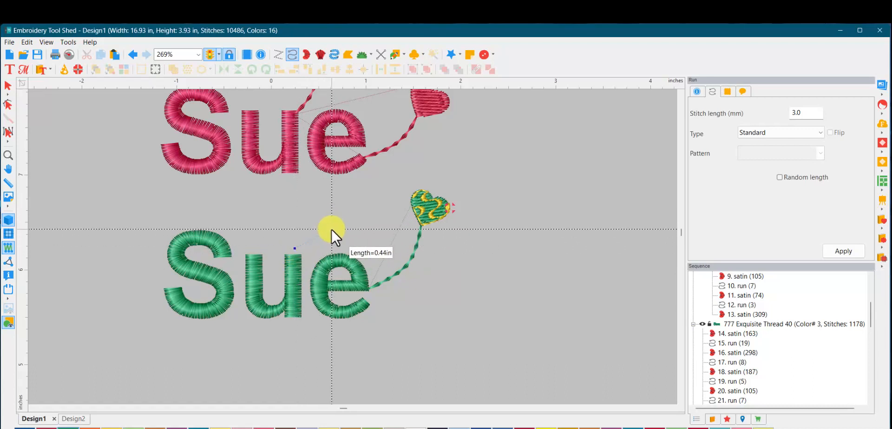
pyautogui.press('Escape')
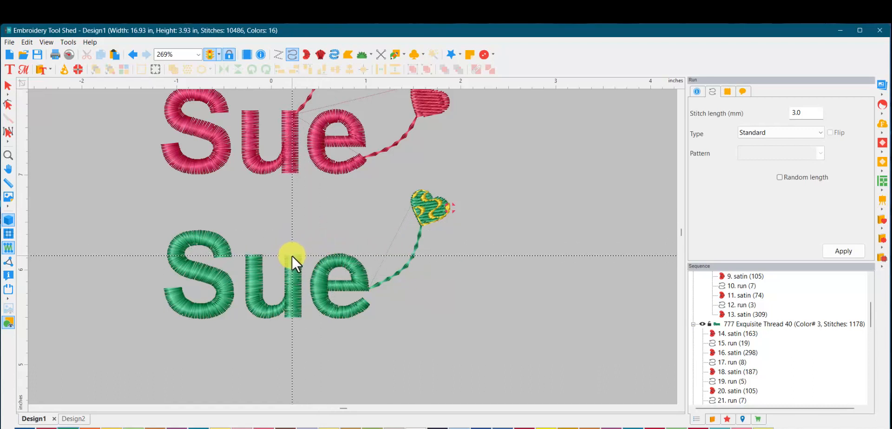
pyautogui.click(292, 256)
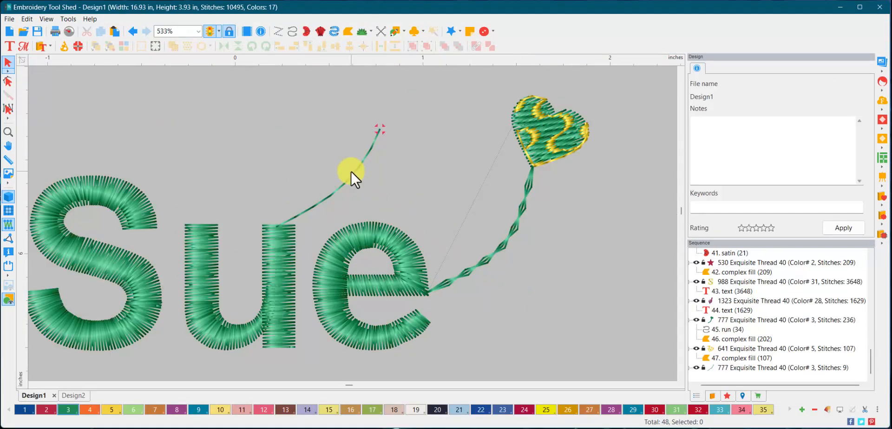
# Step: Set the new curved line's run type to Triple Rope and apply it
pyautogui.click(350, 172)
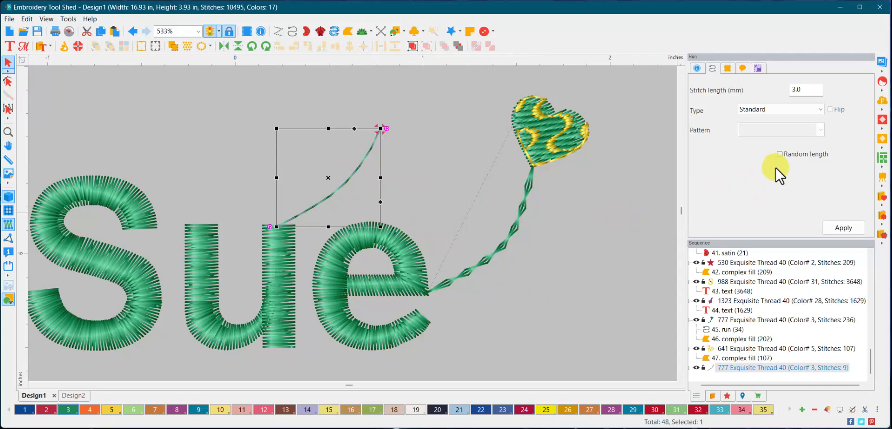
pyautogui.click(807, 107)
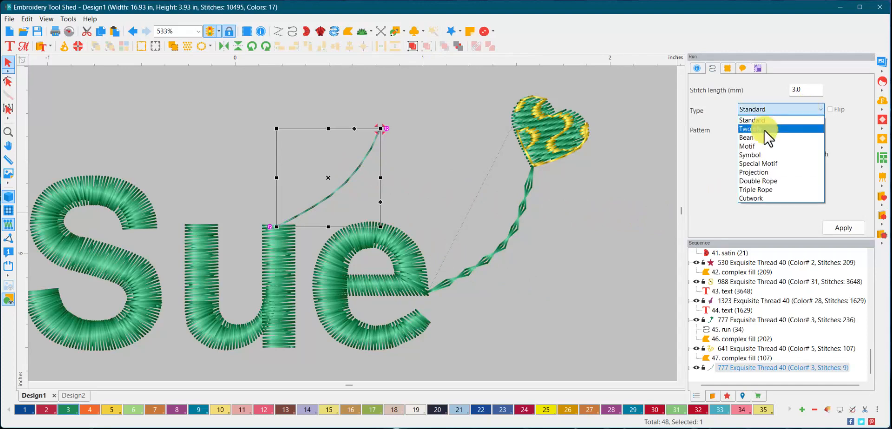
pyautogui.click(757, 189)
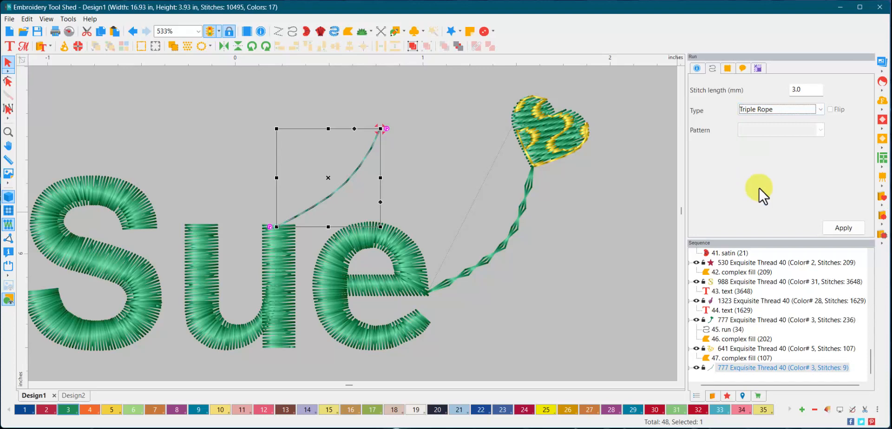
pyautogui.click(849, 227)
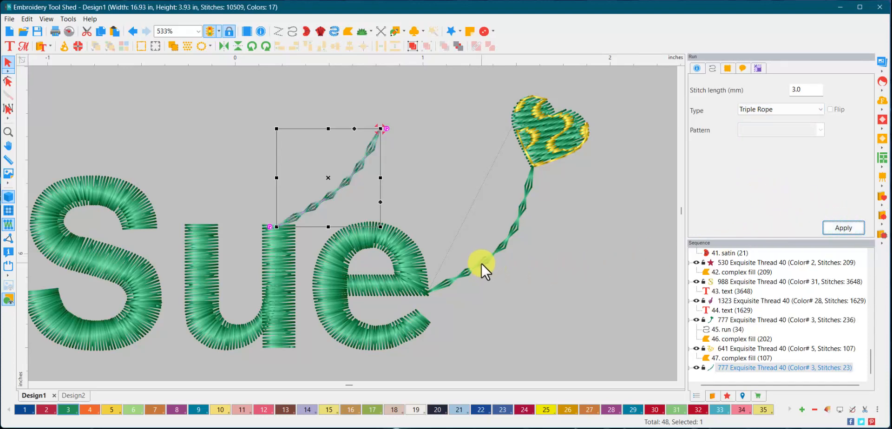
pyautogui.click(414, 215)
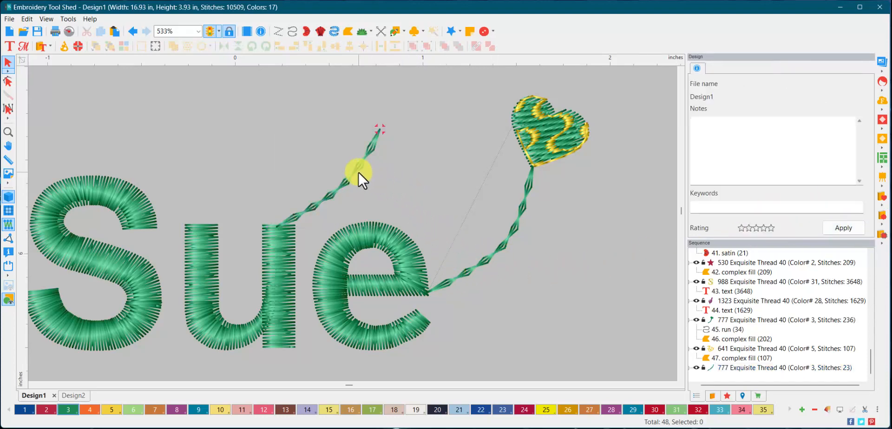
pyautogui.click(361, 167)
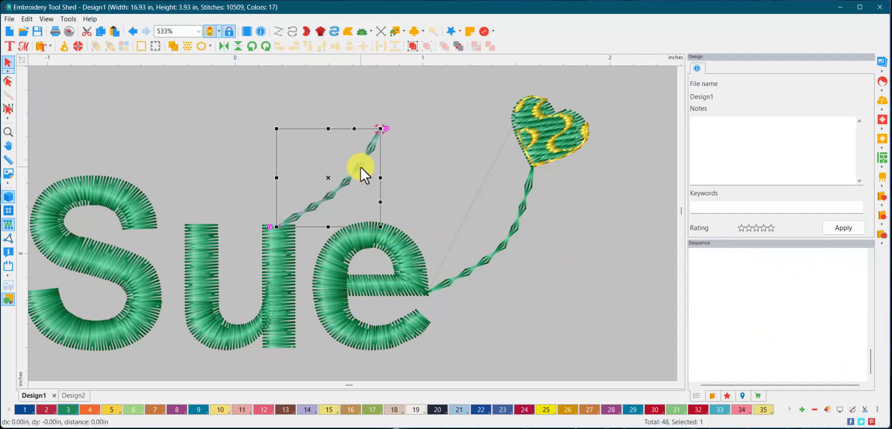
pyautogui.click(537, 241)
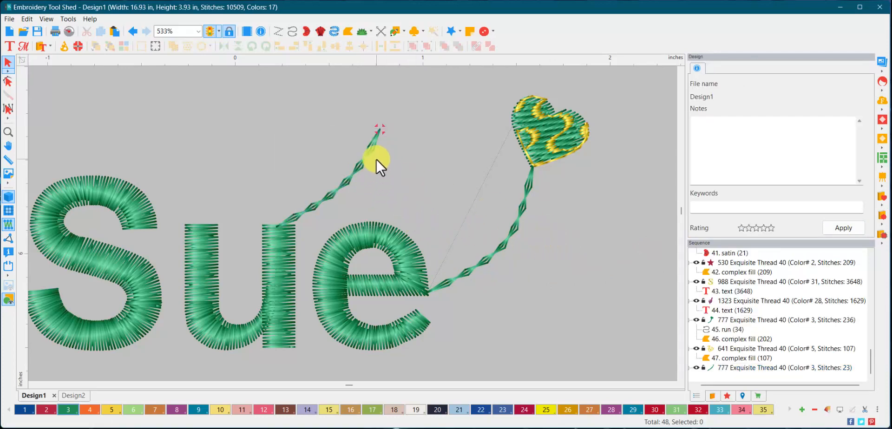
# Step: Move the rope tail slightly right so it starts at the outer edge of the green u's right stem
pyautogui.scroll(-2, 338, 152)
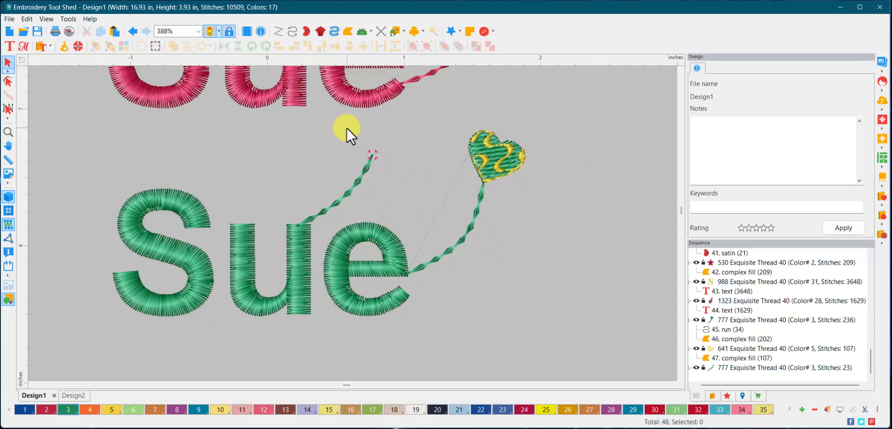
pyautogui.click(357, 177)
pyautogui.moveTo(357, 177); pyautogui.dragTo(369, 177)
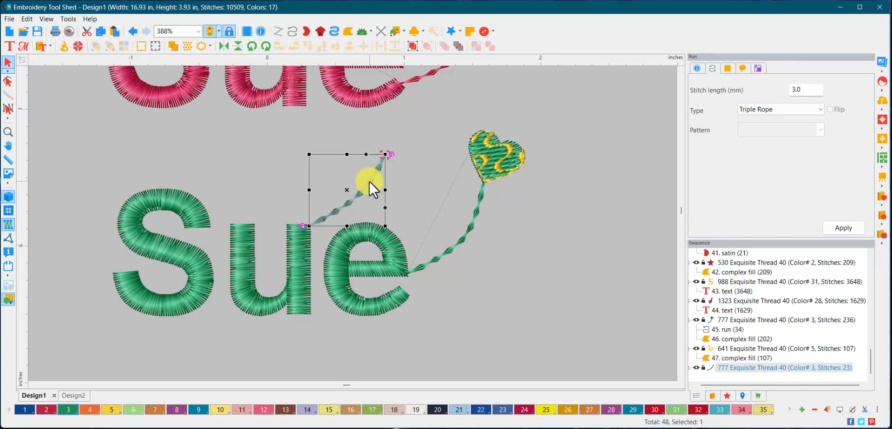
pyautogui.click(567, 275)
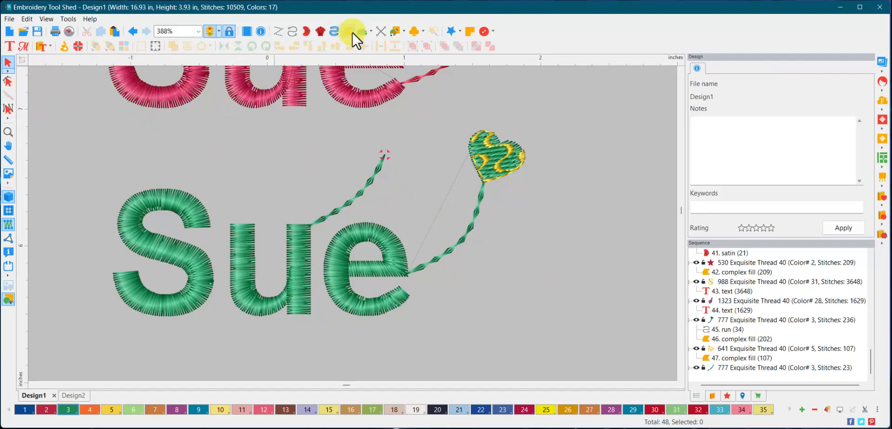
# Step: Draw a small Star artwork shape above the green word and place it on the tip of the u's tail
pyautogui.click(404, 31)
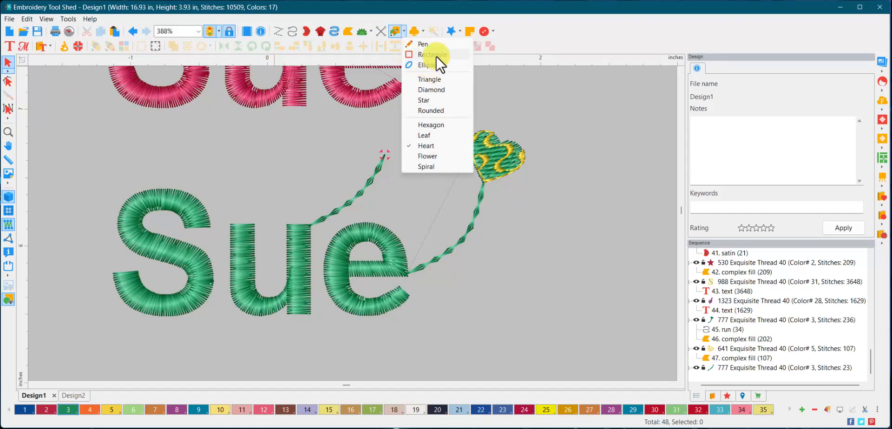
pyautogui.click(439, 99)
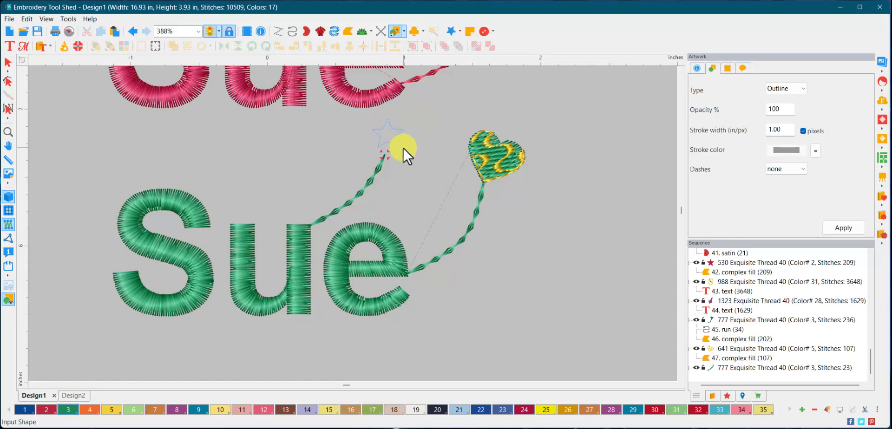
pyautogui.moveTo(402, 146)
pyautogui.mouseDown()
pyautogui.moveTo(406, 161)
pyautogui.moveTo(429, 171)
pyautogui.mouseUp()
pyautogui.click(7, 62)
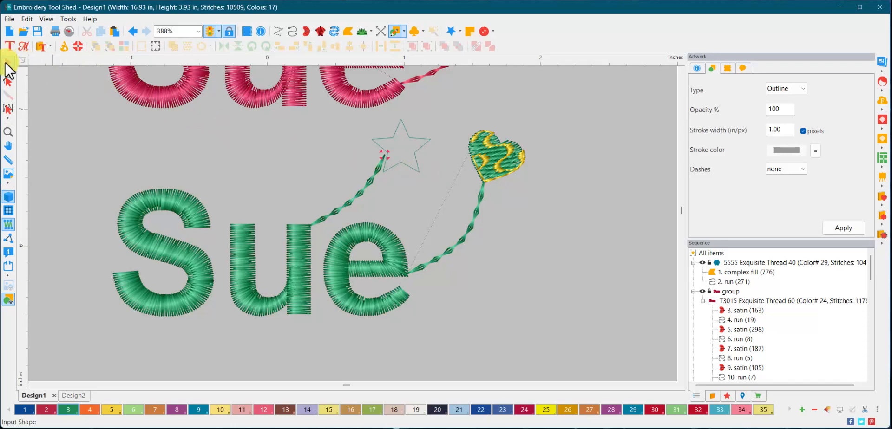
pyautogui.moveTo(415, 143); pyautogui.dragTo(399, 128)
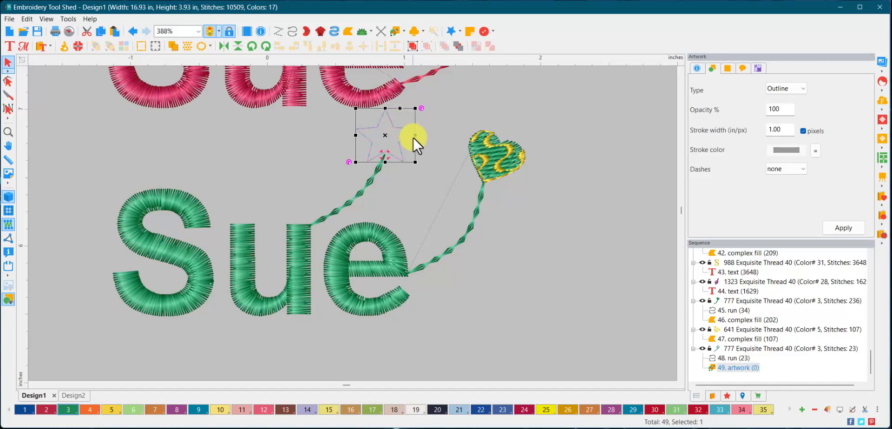
pyautogui.click(405, 152)
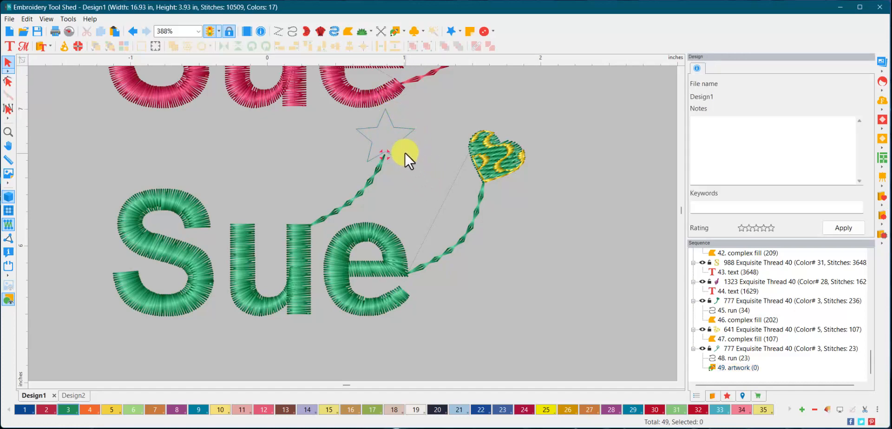
# Step: Convert the star artwork on the u's tail to a Complex Fill
pyautogui.click(403, 154)
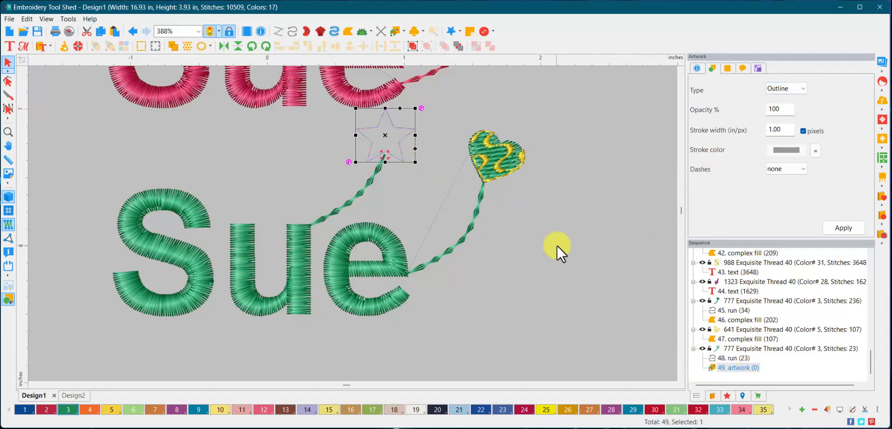
pyautogui.rightClick(403, 138)
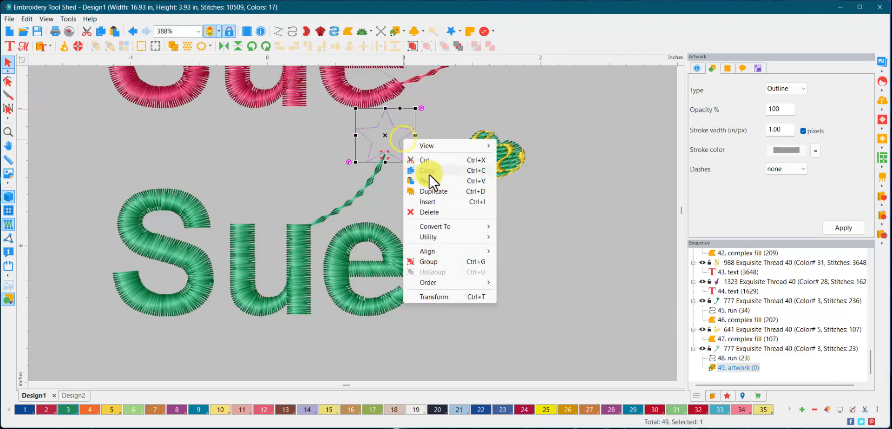
pyautogui.moveTo(464, 225)
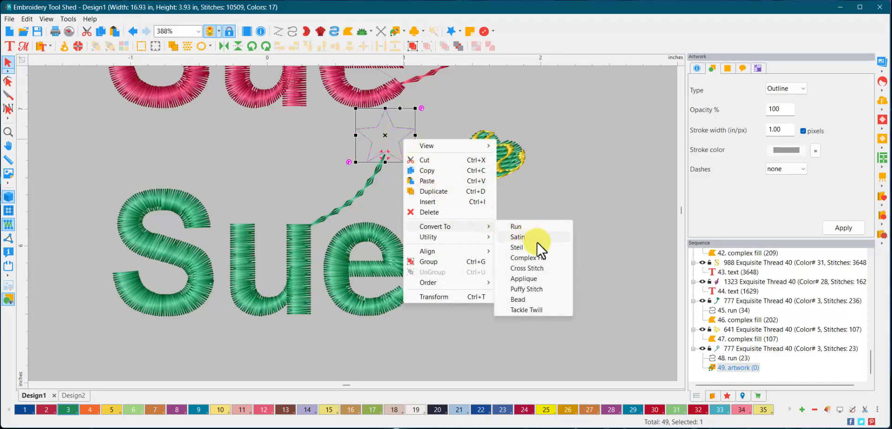
pyautogui.click(536, 257)
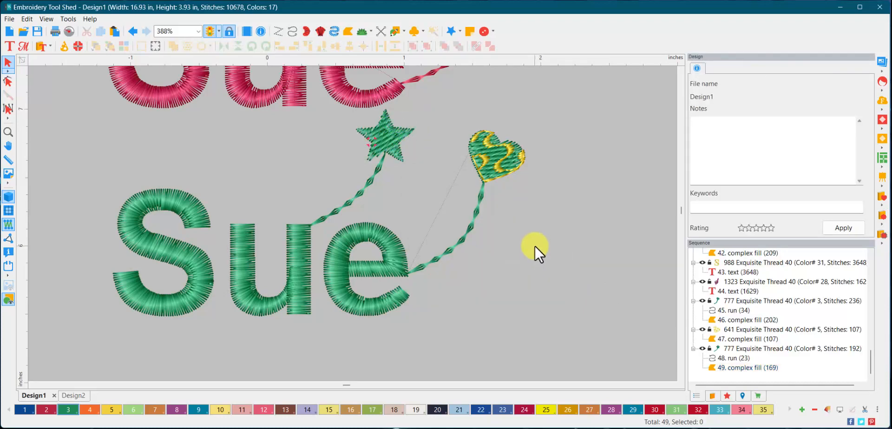
pyautogui.click(390, 132)
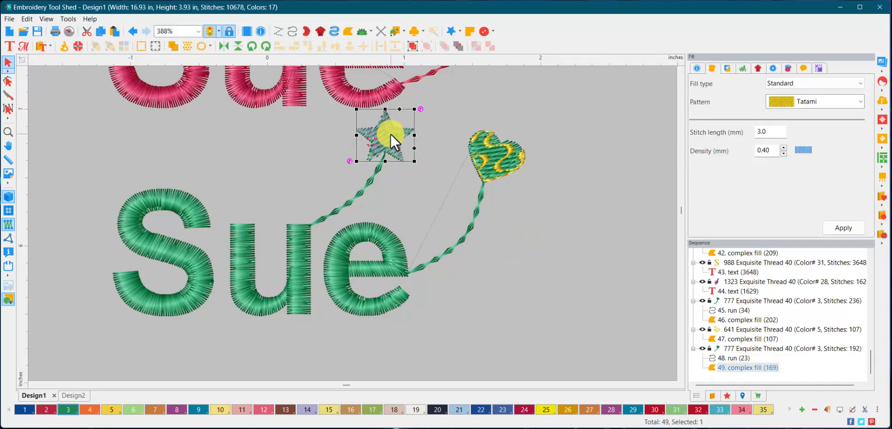
pyautogui.click(495, 219)
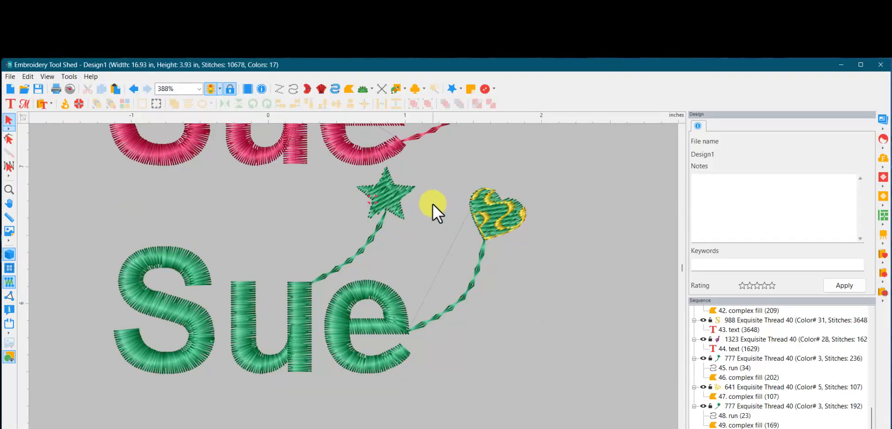
# Step: Create a single outline around the filled star at distance 0 with Square joins
pyautogui.click(391, 192)
pyautogui.rightClick(391, 192)
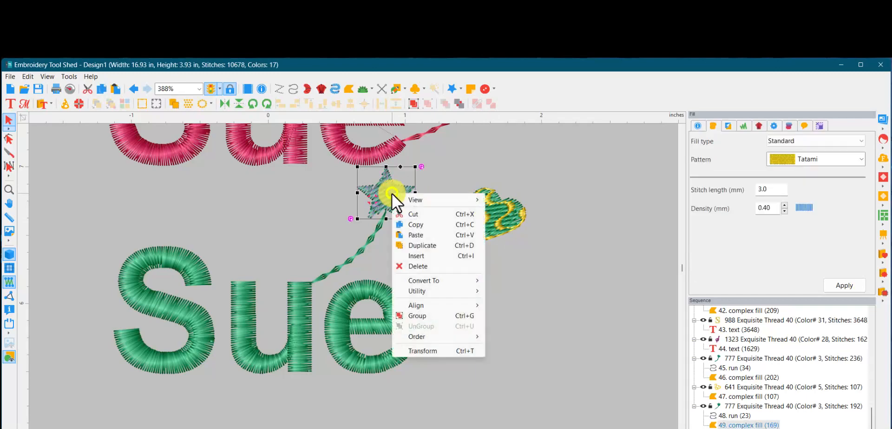
pyautogui.moveTo(451, 289)
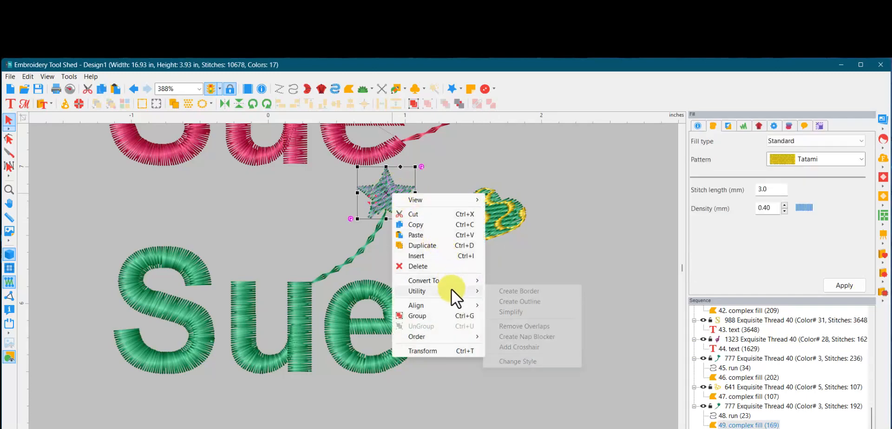
pyautogui.click(532, 302)
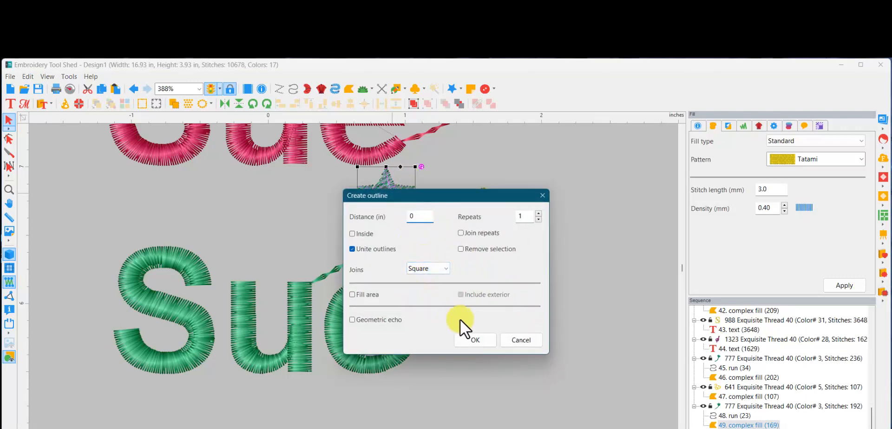
pyautogui.click(475, 335)
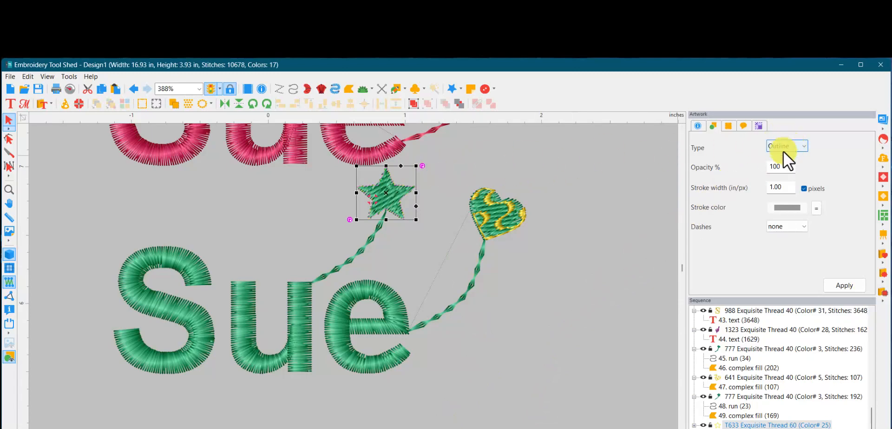
# Step: Convert the star's outline artwork to a Run and set its run type to Bean
pyautogui.rightClick(406, 204)
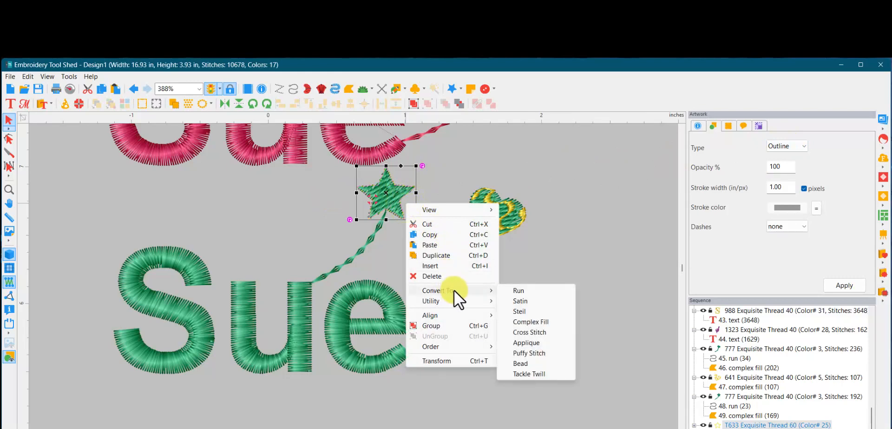
pyautogui.click(523, 293)
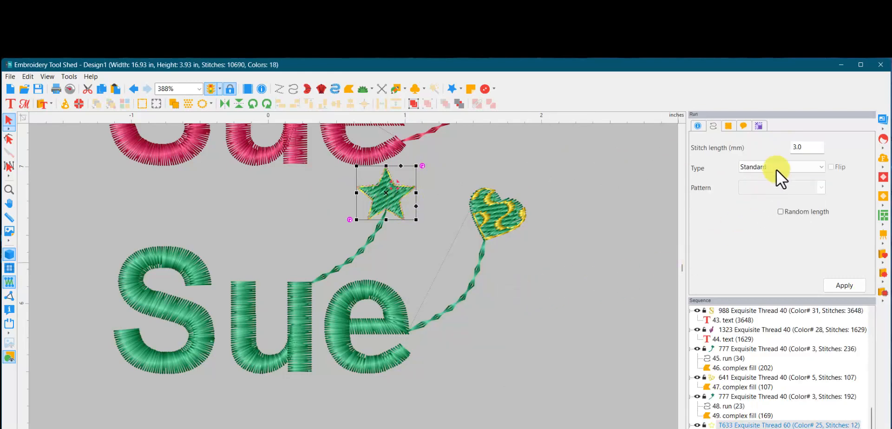
pyautogui.click(779, 167)
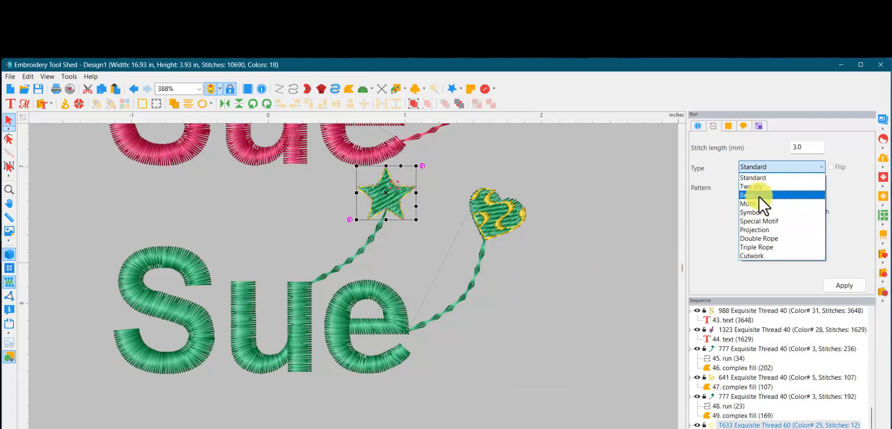
pyautogui.click(759, 197)
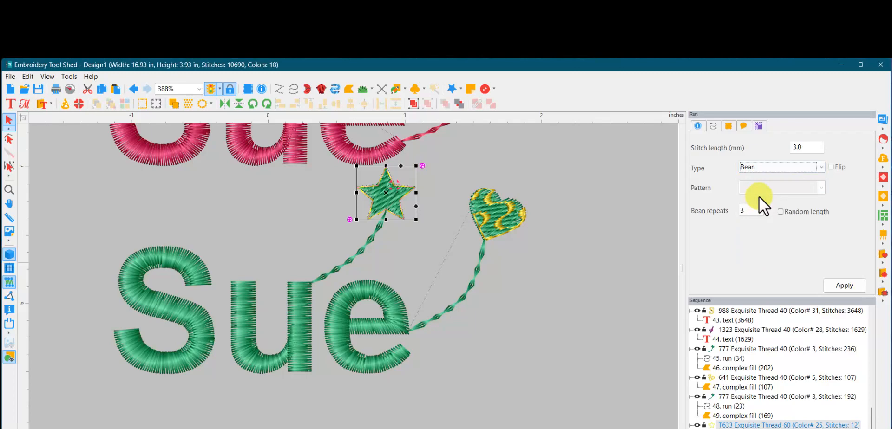
pyautogui.click(567, 209)
pyautogui.scroll(1, 412, 190)
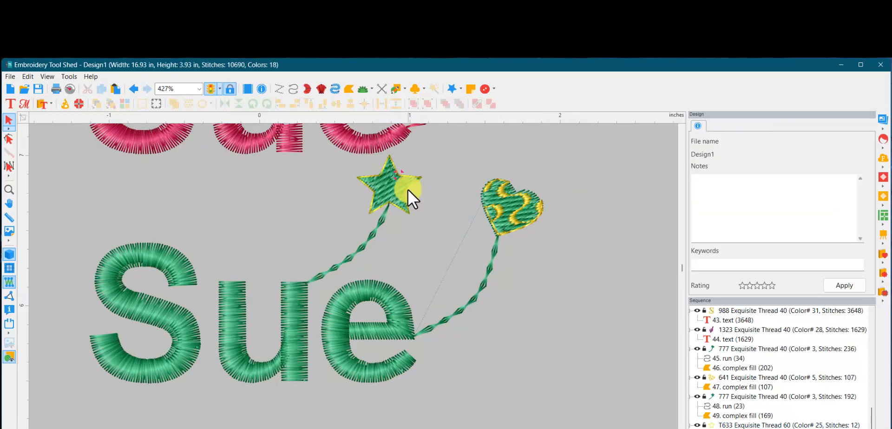
# Step: Inspect the green word's stitches with the 3D rendering switched off and restore the 3D rendering
pyautogui.click(9, 253)
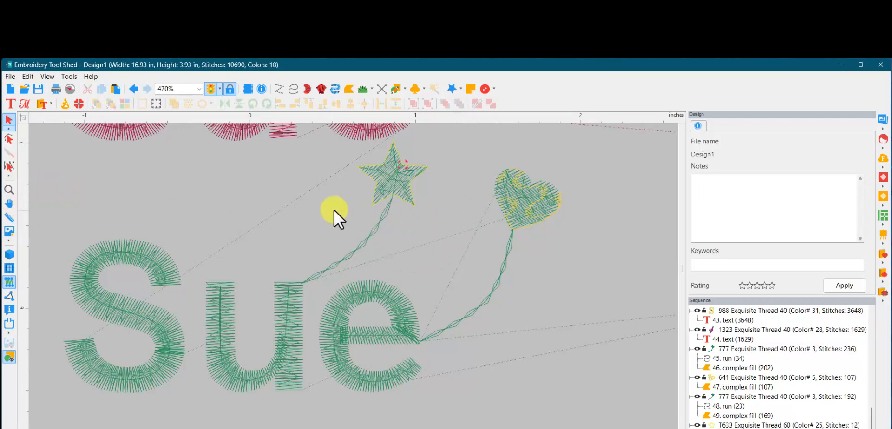
pyautogui.click(7, 255)
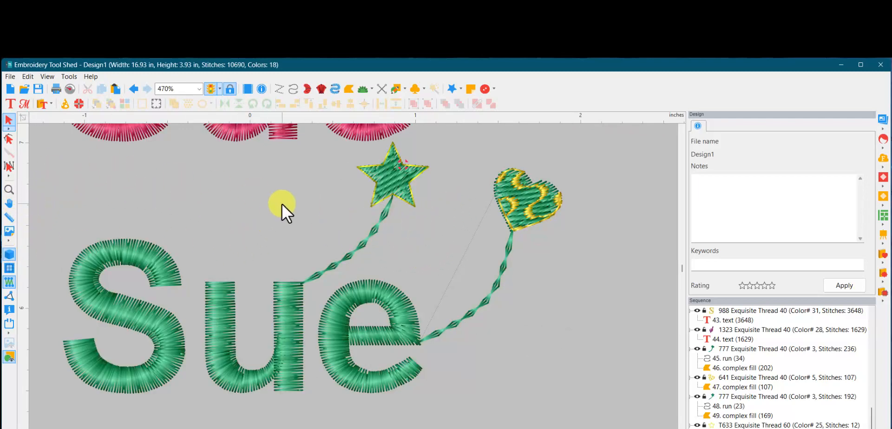
pyautogui.scroll(-5, 347, 198)
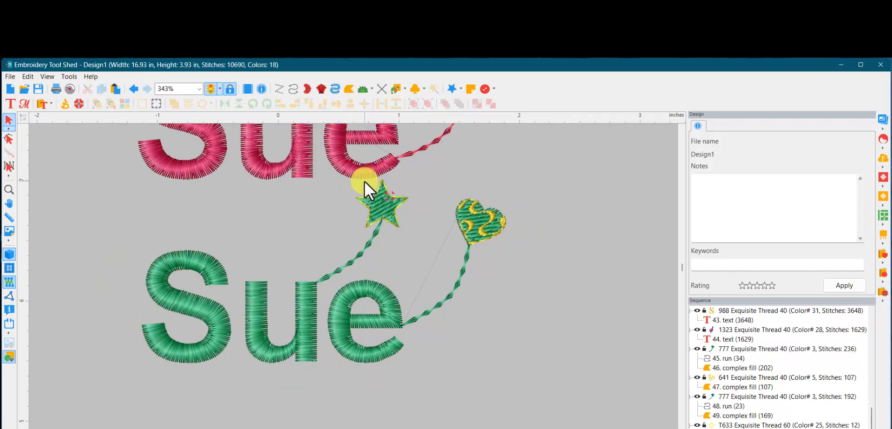
pyautogui.scroll(-2, 364, 180)
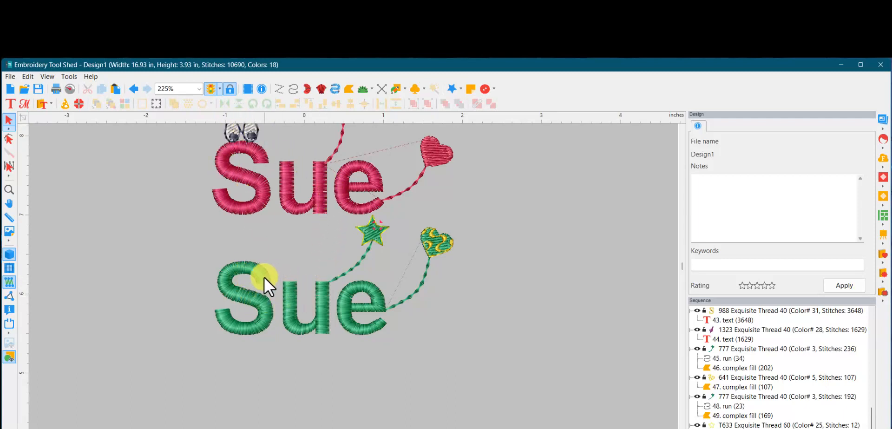
# Step: Copy the green e's rope tail with its green heart fill and place the copy on the S of the same word
pyautogui.click(363, 258)
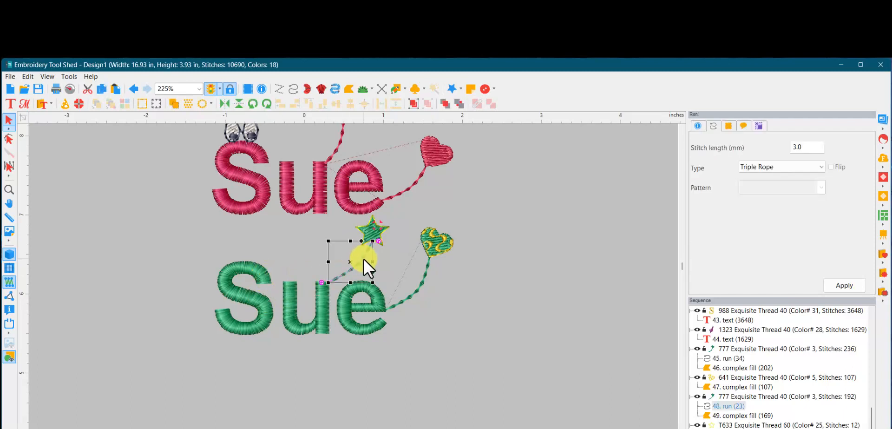
pyautogui.click(481, 291)
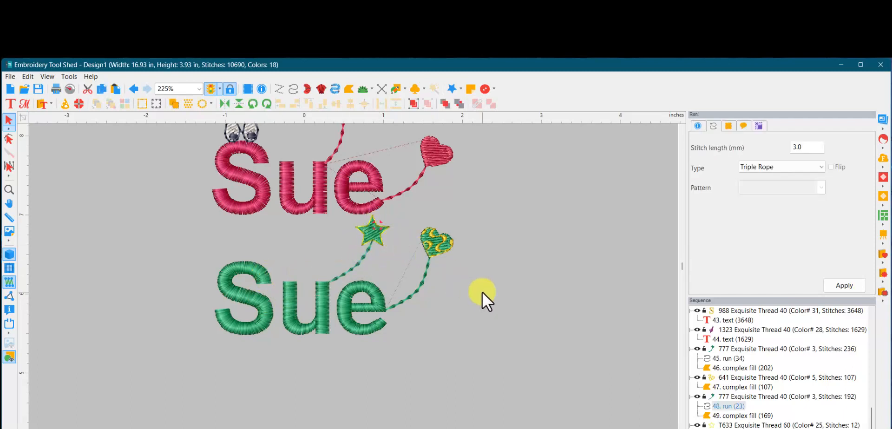
pyautogui.click(425, 272)
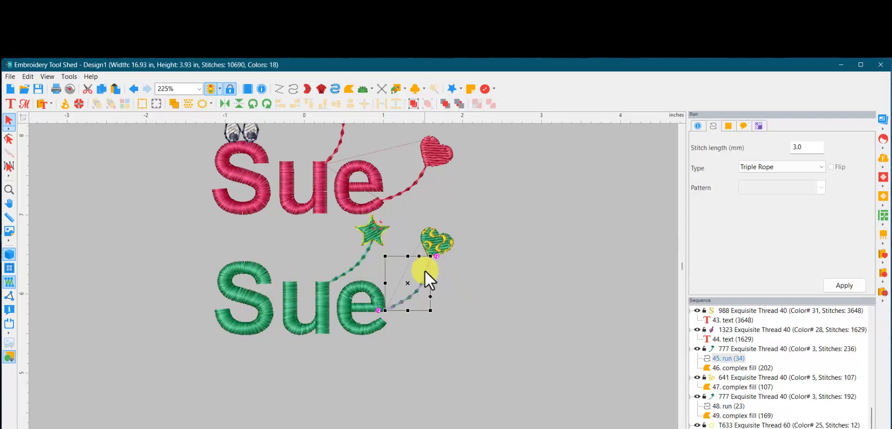
pyautogui.keyDown('ctrl'); pyautogui.click(434, 239); pyautogui.keyUp('ctrl')
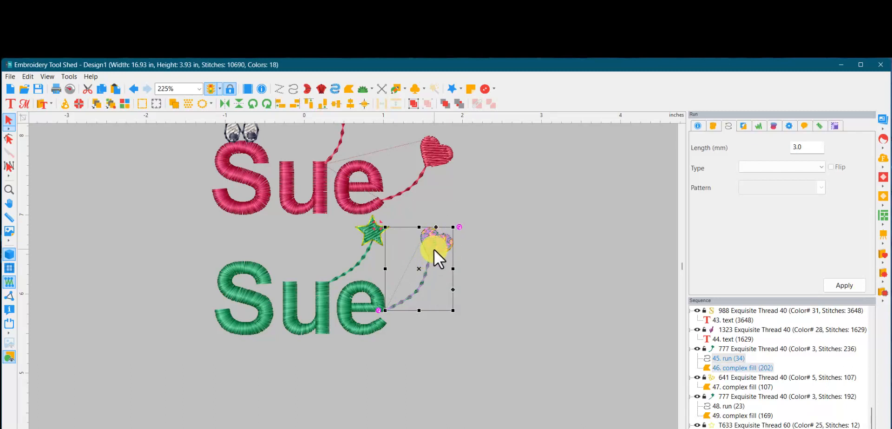
pyautogui.rightClick(434, 250)
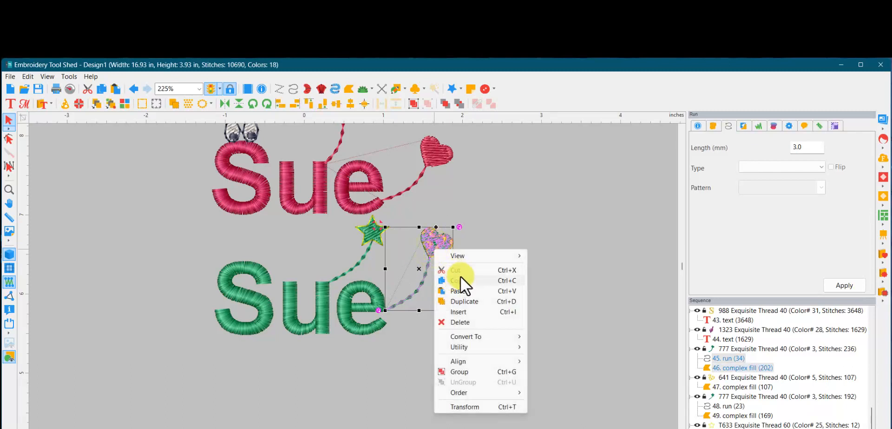
pyautogui.click(461, 280)
pyautogui.rightClick(435, 244)
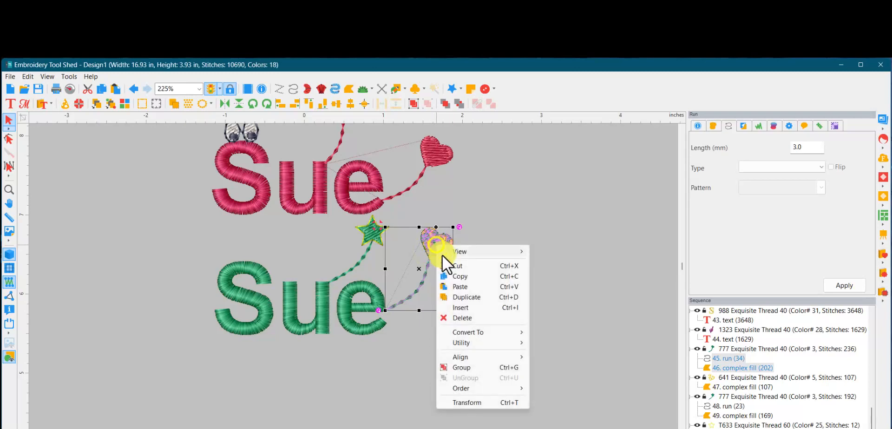
pyautogui.click(457, 286)
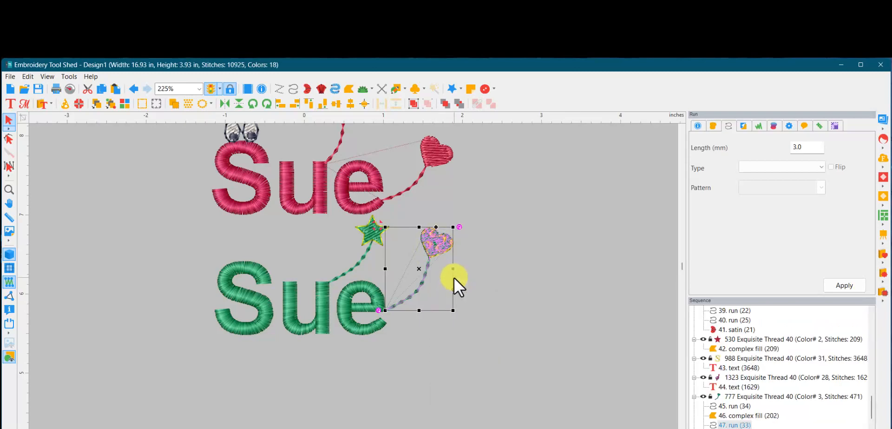
pyautogui.click(417, 266)
pyautogui.moveTo(309, 249); pyautogui.dragTo(277, 257)
pyautogui.click(502, 311)
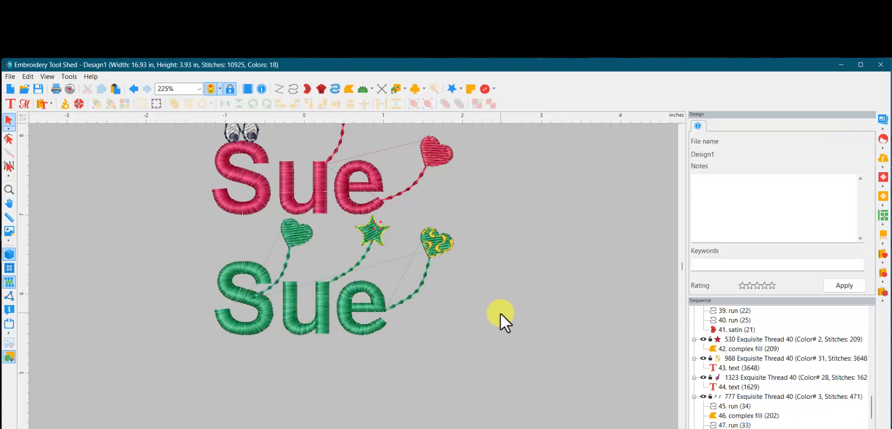
# Step: Group the copied rope tail and heart and reposition the group so the tail starts at the green S's lower end
pyautogui.click(288, 255)
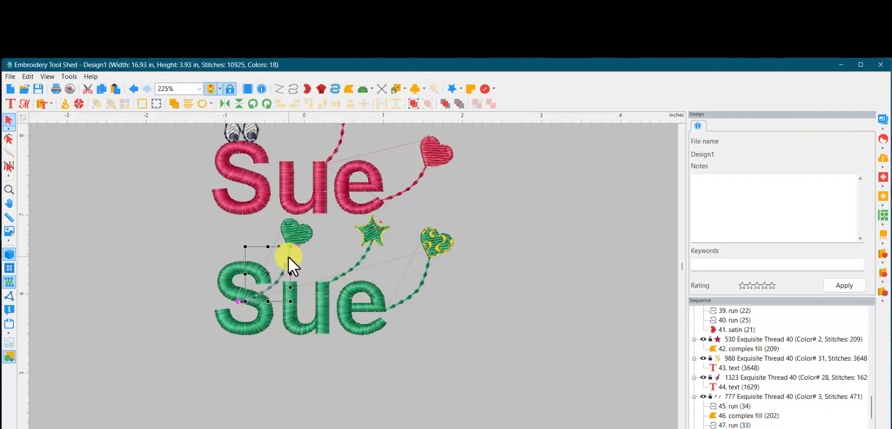
pyautogui.keyDown('ctrl'); pyautogui.click(301, 230); pyautogui.keyUp('ctrl')
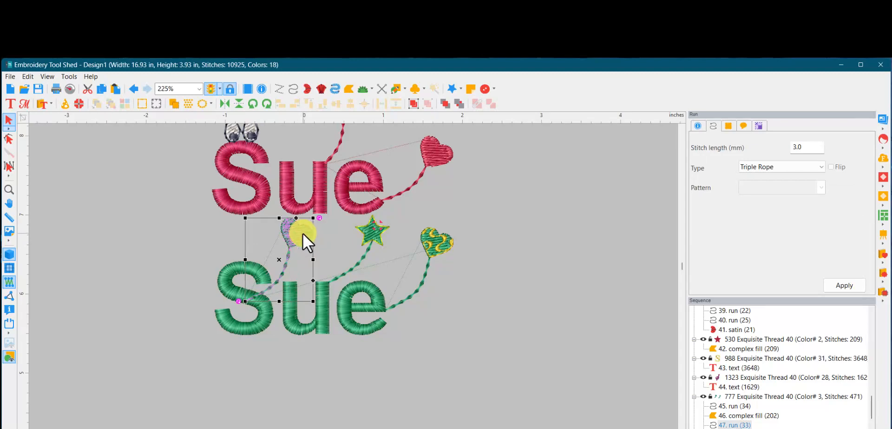
pyautogui.click(414, 102)
pyautogui.moveTo(293, 229); pyautogui.dragTo(204, 238)
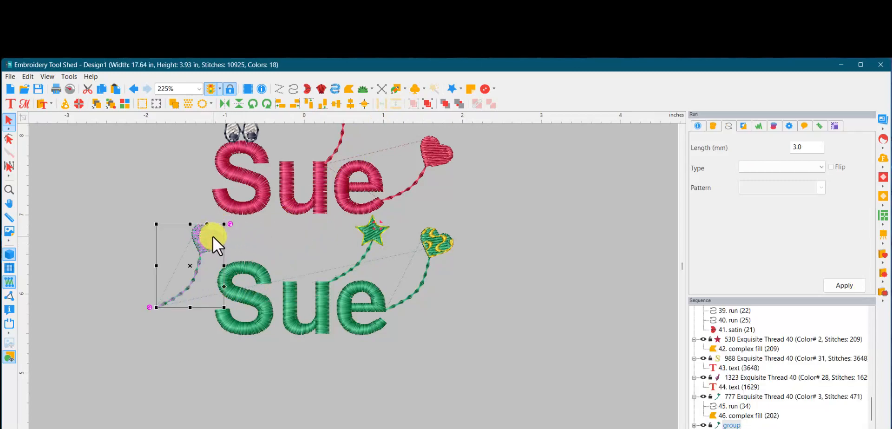
pyautogui.click(224, 233)
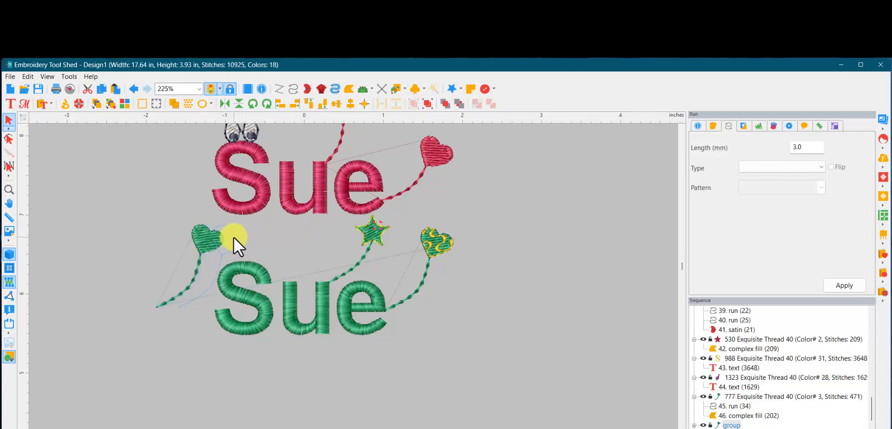
pyautogui.moveTo(233, 236); pyautogui.dragTo(283, 242)
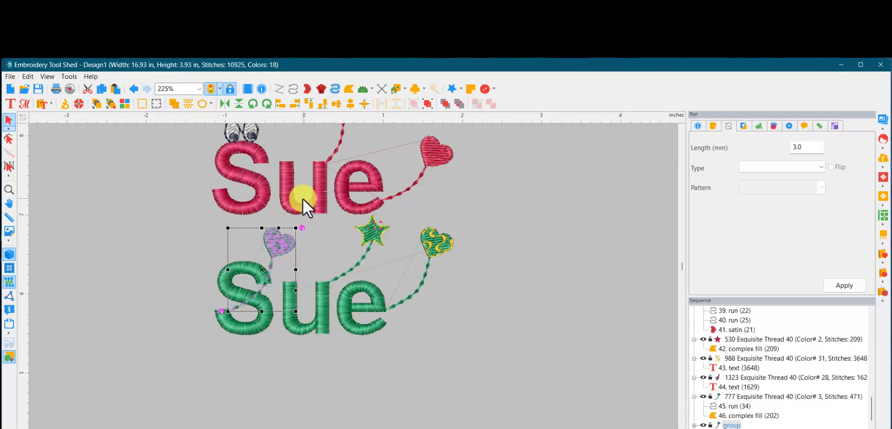
pyautogui.click(488, 351)
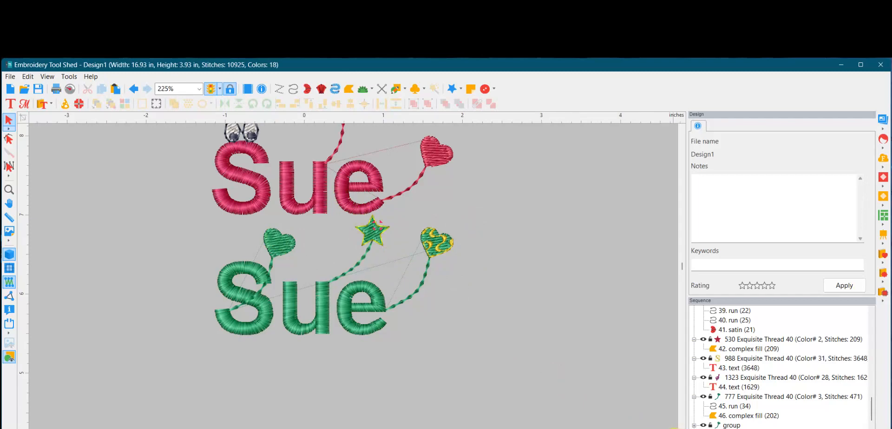
# Step: Examine how the script S and the satin u and e on the flower design are built, using their settings and sequence entries
pyautogui.click(675, 428)
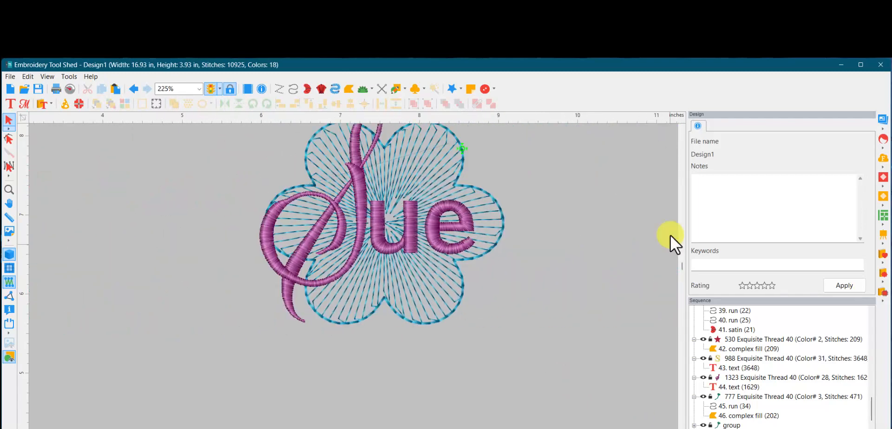
pyautogui.click(681, 128)
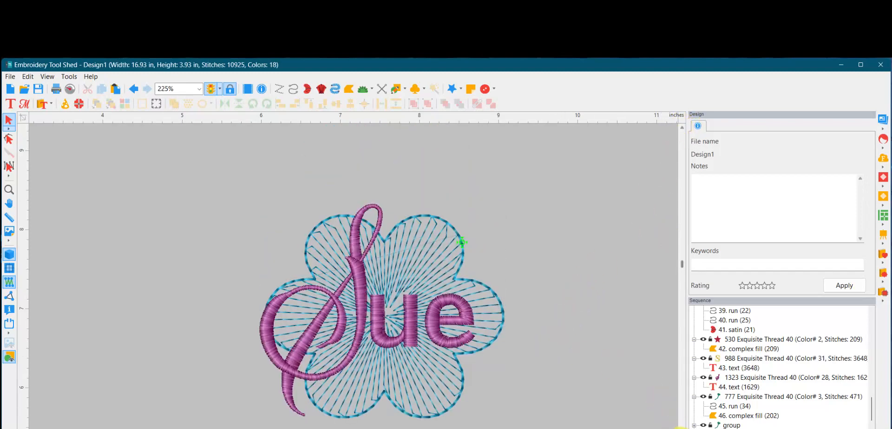
pyautogui.click(679, 424)
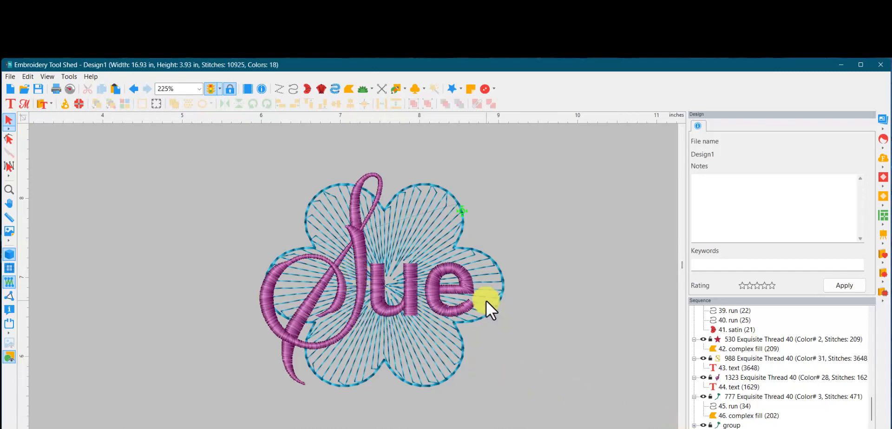
pyautogui.click(359, 255)
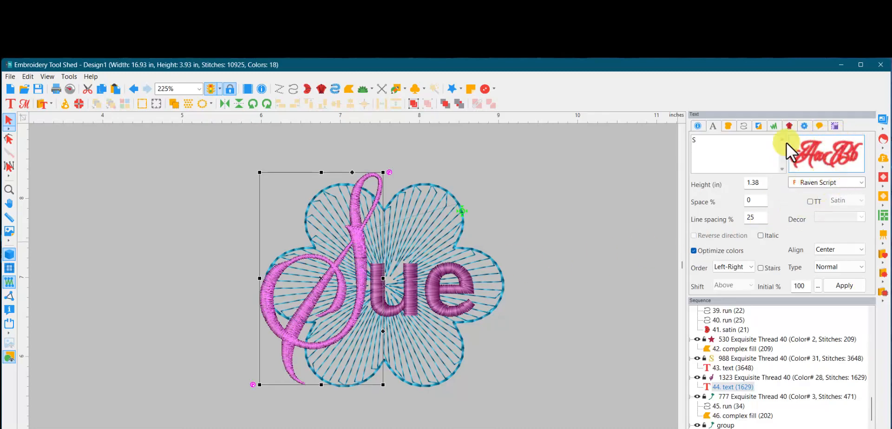
pyautogui.click(411, 297)
pyautogui.click(558, 313)
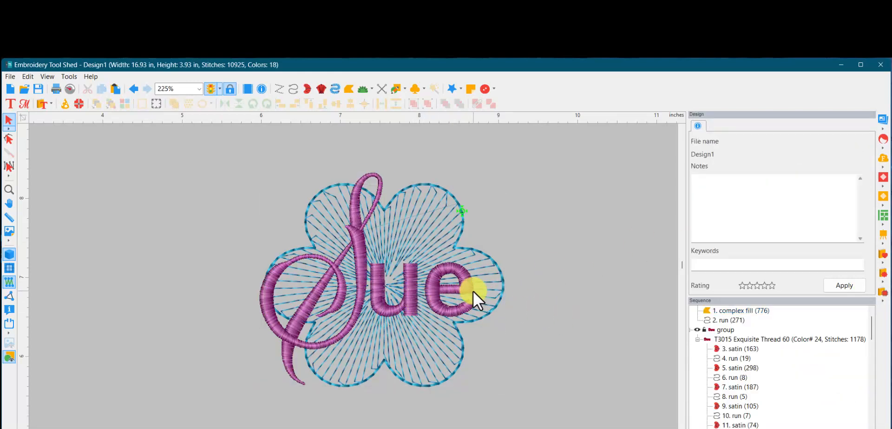
pyautogui.click(470, 288)
pyautogui.click(572, 309)
pyautogui.click(738, 349)
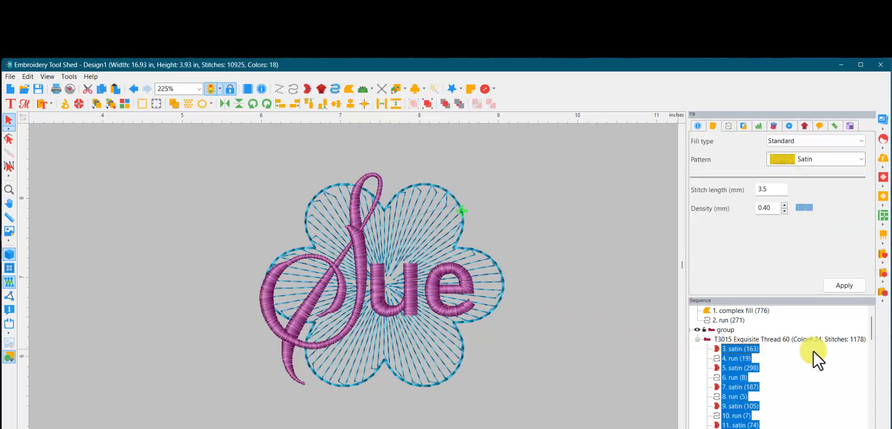
pyautogui.moveTo(871, 323); pyautogui.dragTo(859, 420)
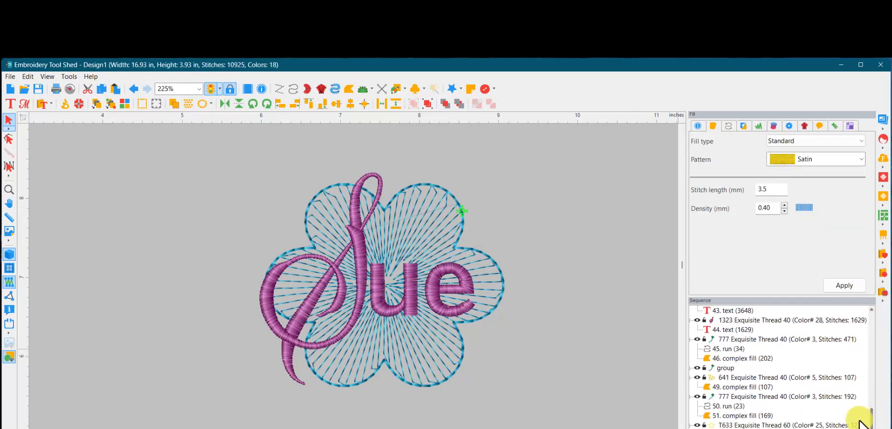
pyautogui.click(738, 416)
pyautogui.click(437, 300)
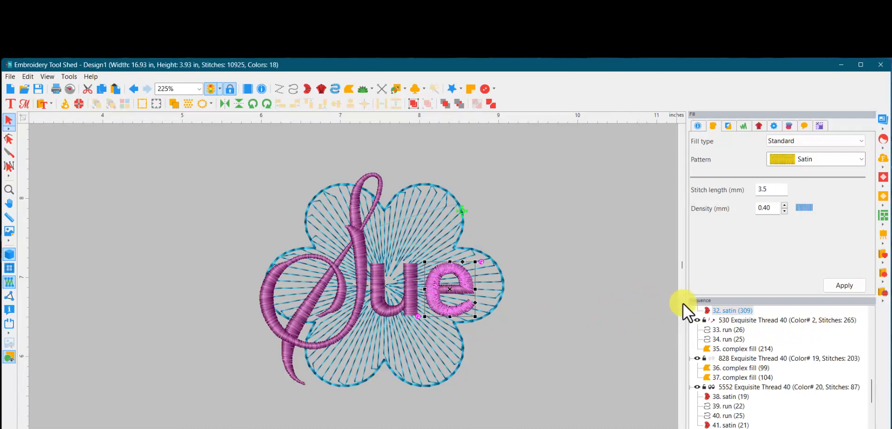
pyautogui.click(540, 298)
# Step: Examine the fill type, pattern and density settings of the flower behind the name
pyautogui.click(355, 244)
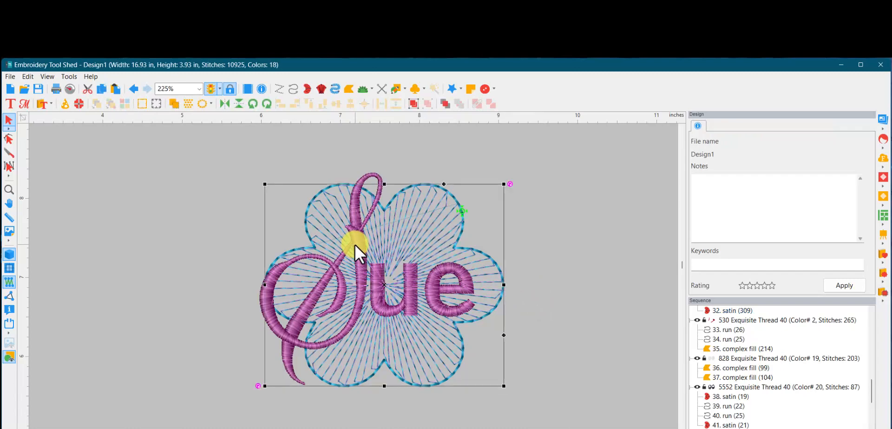
pyautogui.click(584, 252)
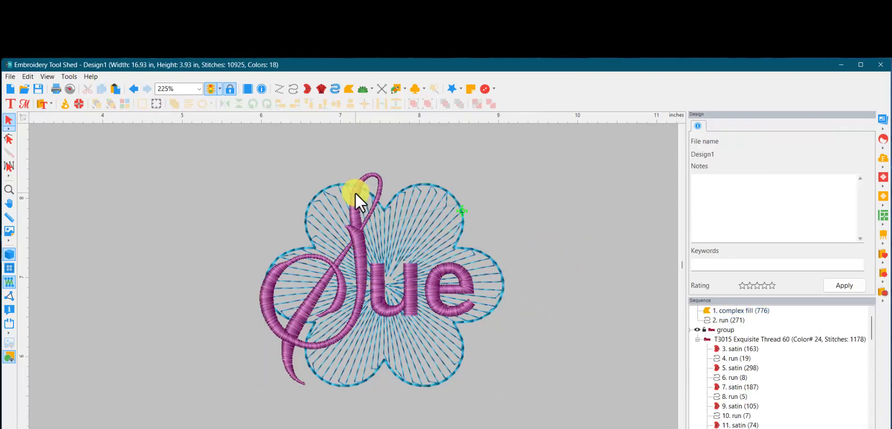
pyautogui.click(355, 192)
pyautogui.click(555, 227)
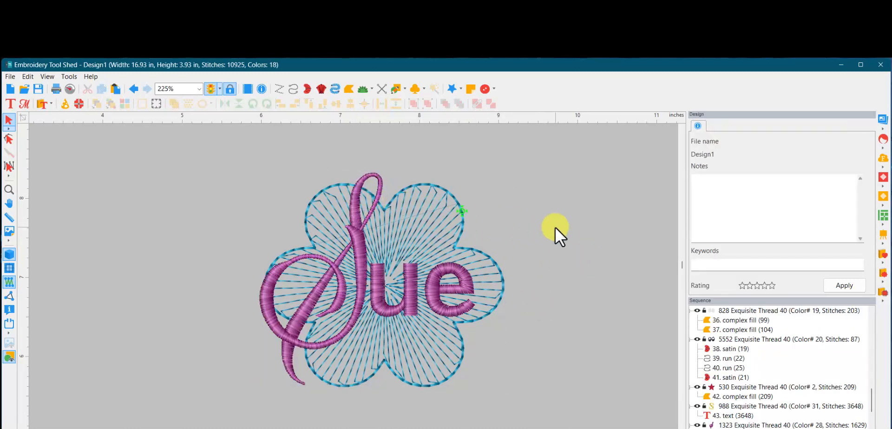
pyautogui.click(422, 208)
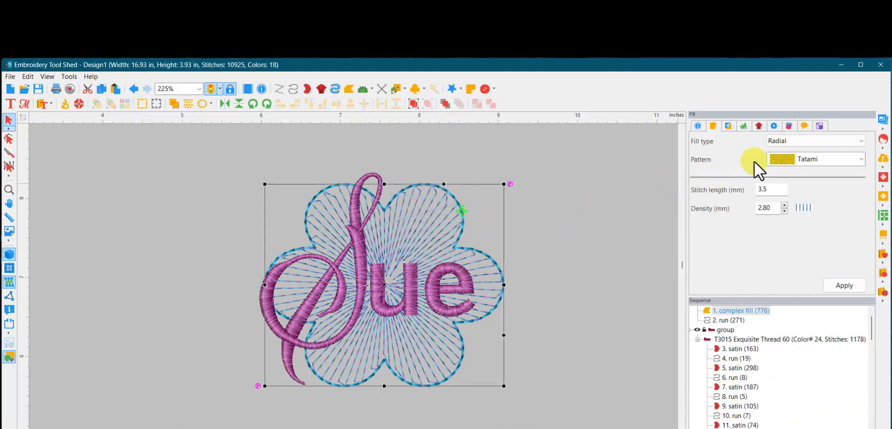
# Step: Change the fill type of the flower behind the name to Shape with circle pattern 100
pyautogui.click(796, 142)
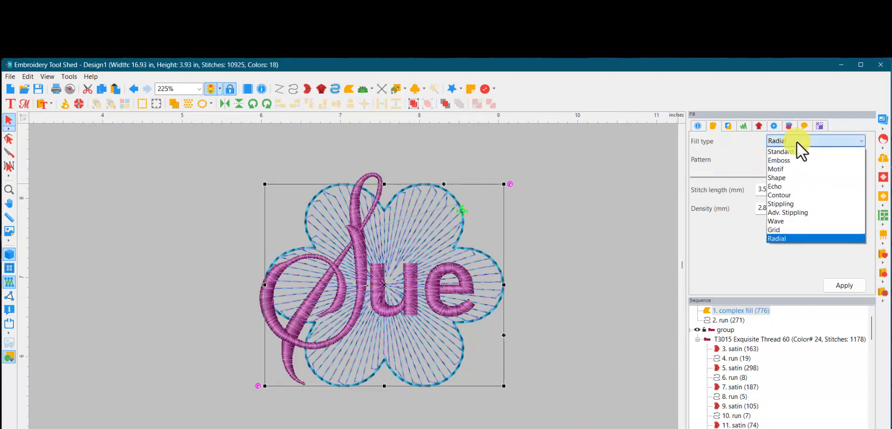
pyautogui.click(786, 177)
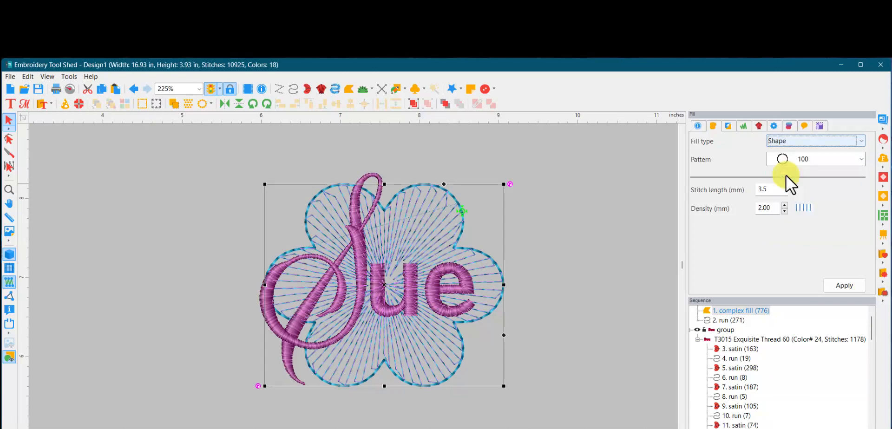
pyautogui.click(846, 285)
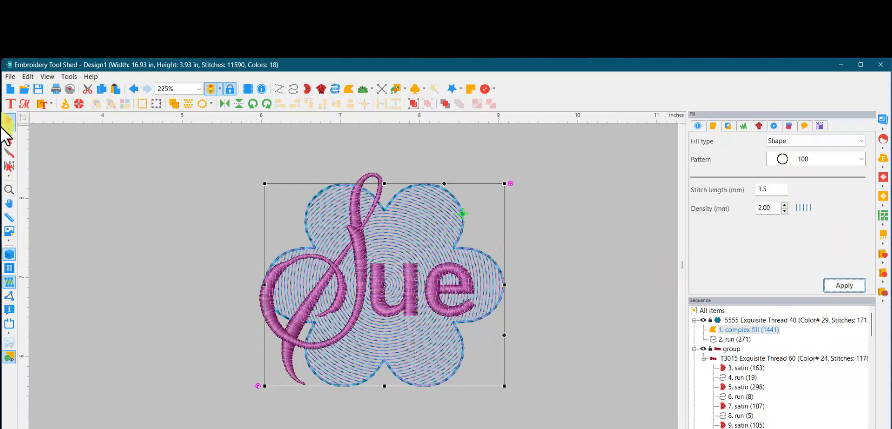
# Step: Move the center point of the flower's circular fill up to just above the letter u
pyautogui.click(9, 139)
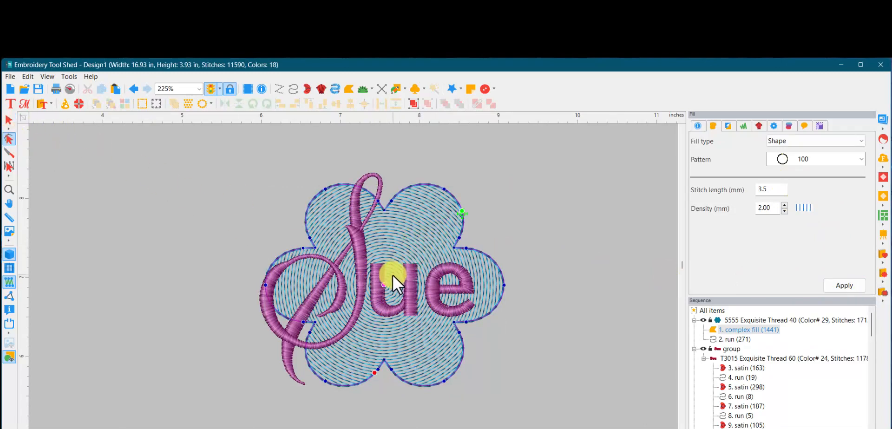
pyautogui.moveTo(385, 284); pyautogui.dragTo(398, 255)
pyautogui.click(8, 120)
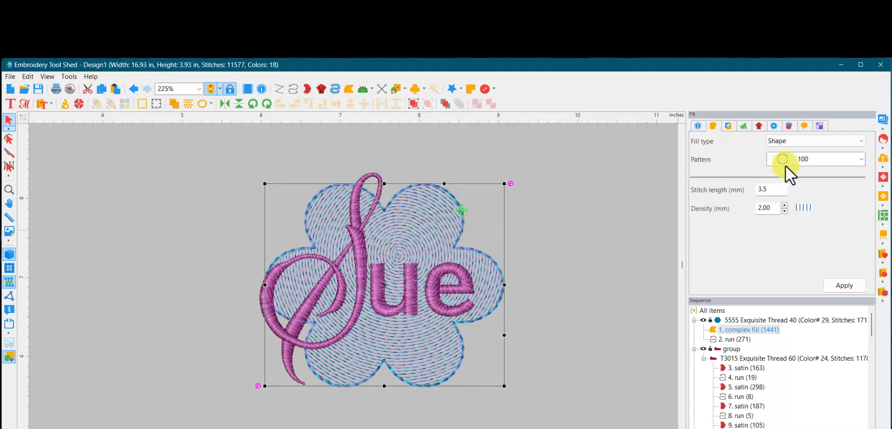
# Step: Try shape patterns 106 and 11 on the flower fill, applying each one
pyautogui.click(818, 161)
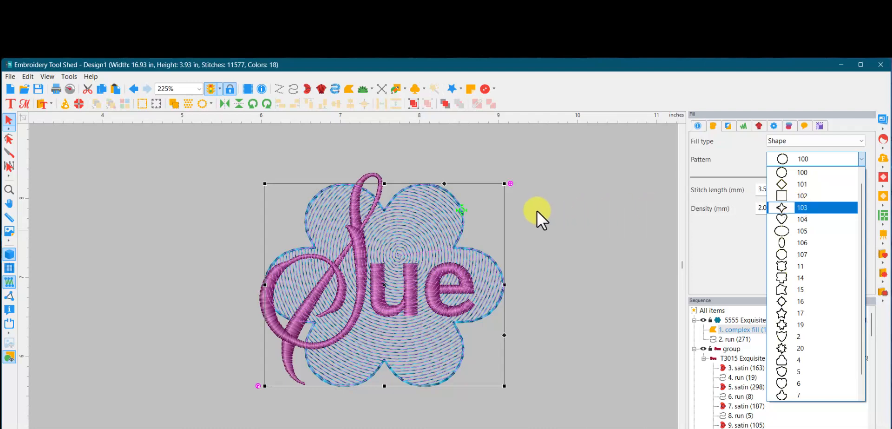
pyautogui.click(795, 242)
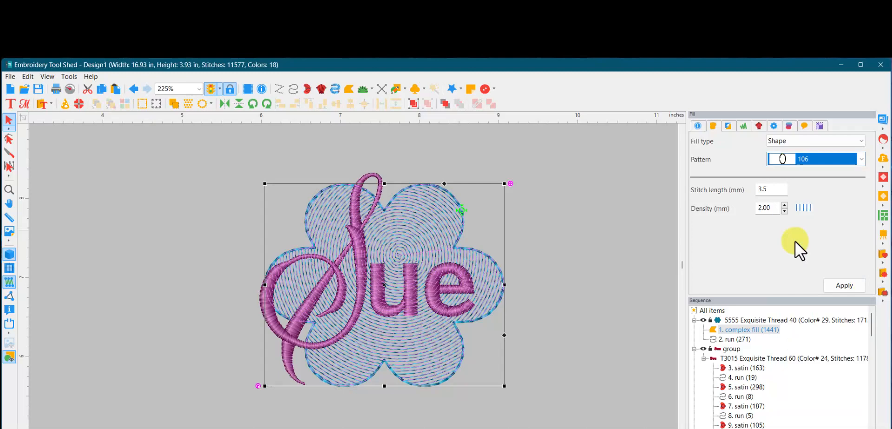
pyautogui.click(854, 285)
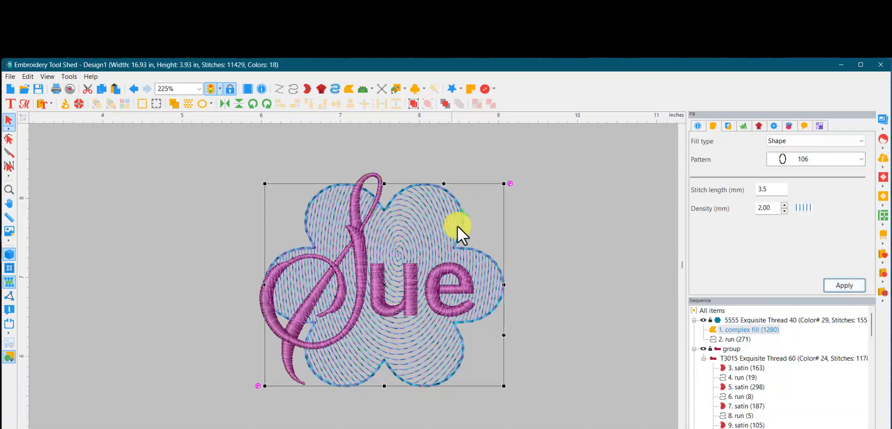
pyautogui.click(829, 158)
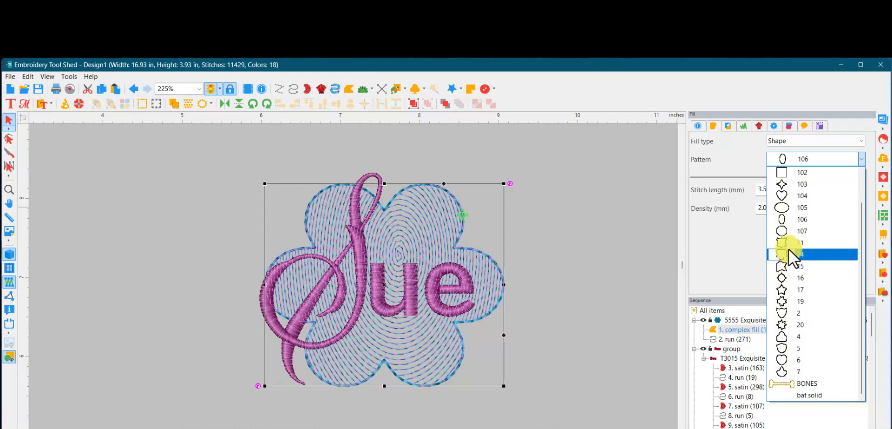
pyautogui.click(788, 246)
pyautogui.click(849, 283)
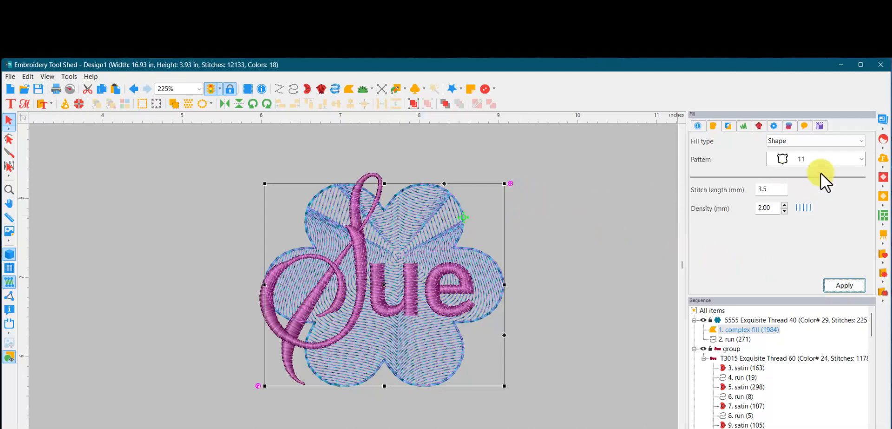
# Step: Try shape patterns 19 and BONES on the flower fill, applying each one
pyautogui.click(826, 163)
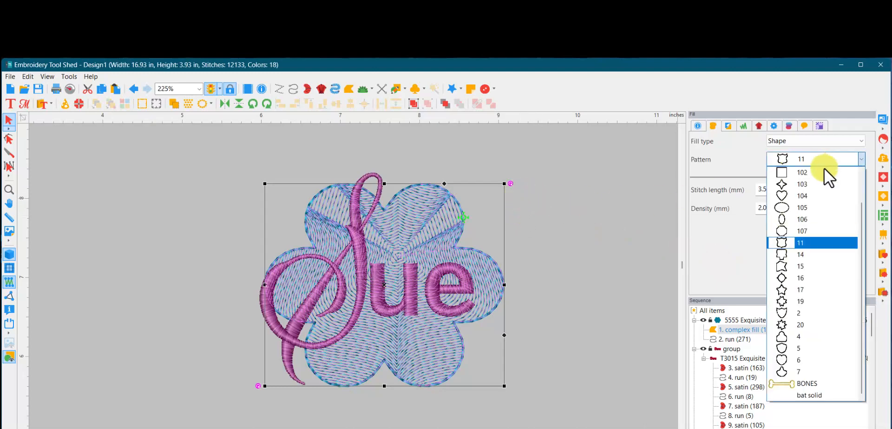
pyautogui.click(787, 298)
pyautogui.click(844, 287)
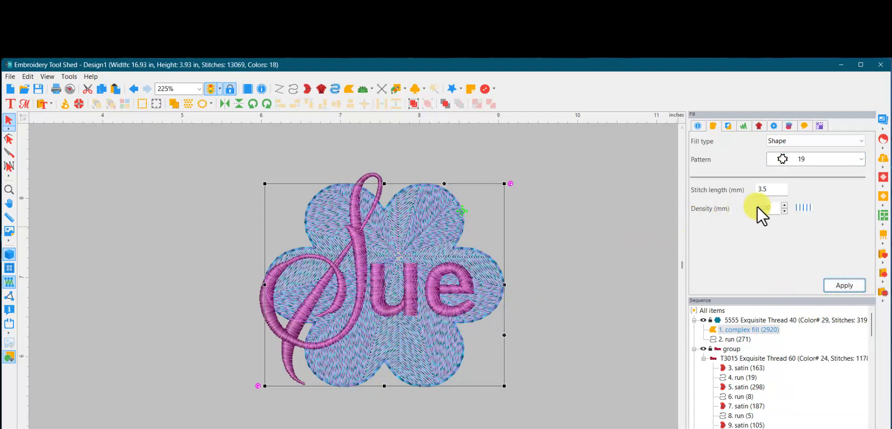
pyautogui.click(827, 160)
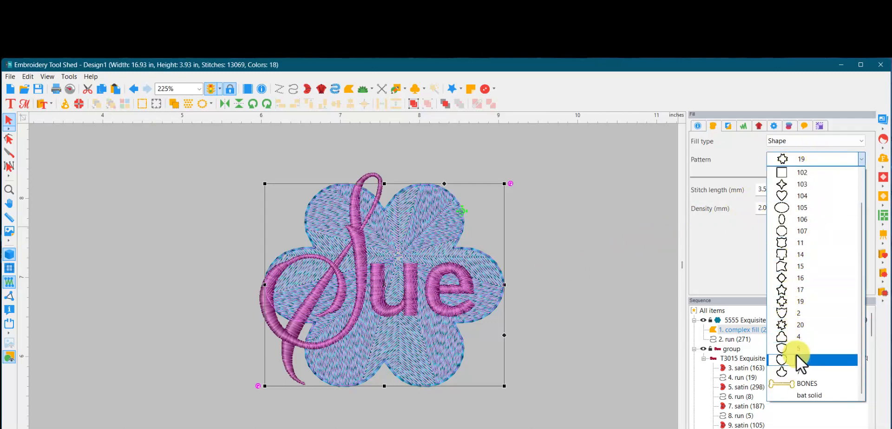
pyautogui.click(789, 381)
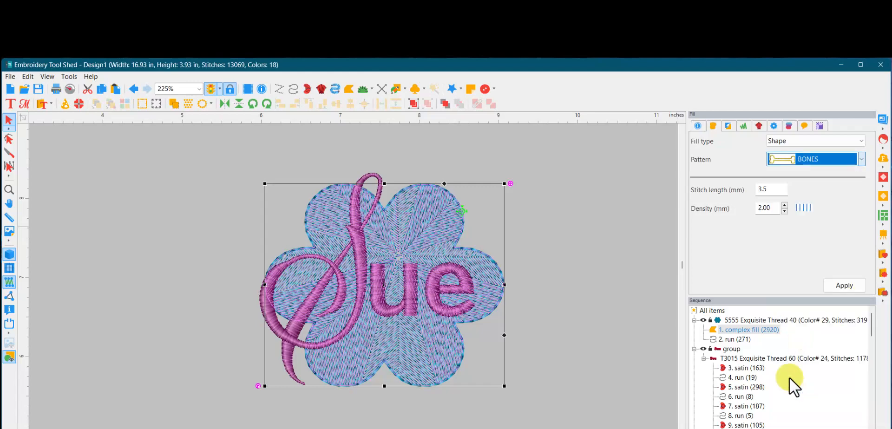
pyautogui.click(842, 284)
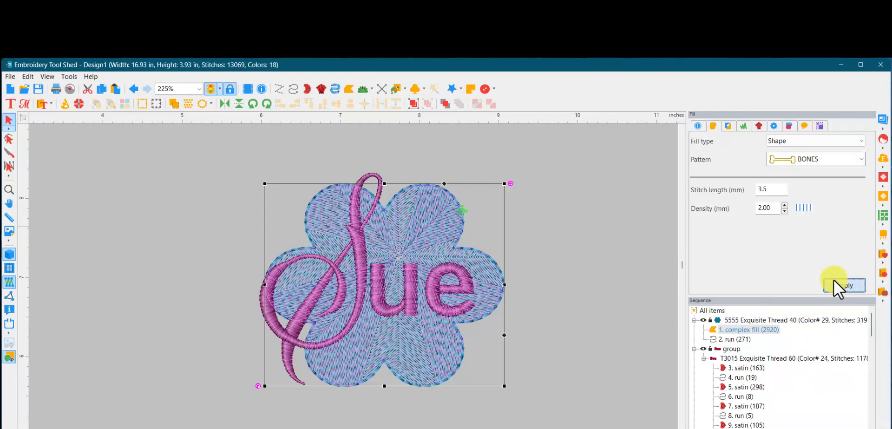
pyautogui.click(565, 258)
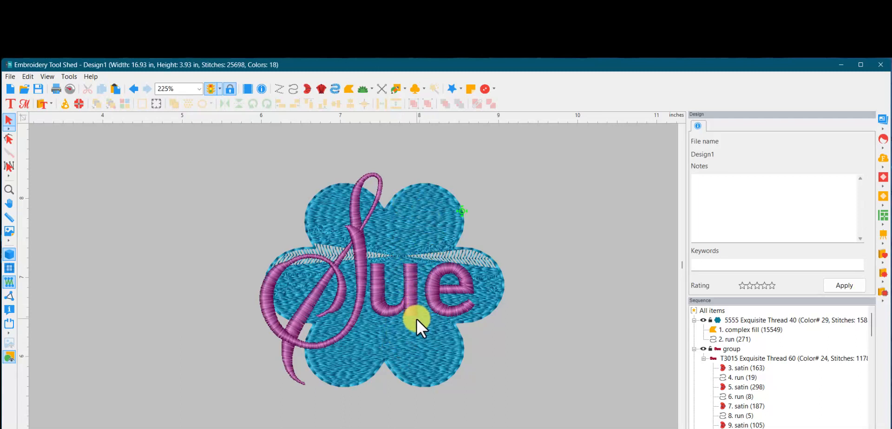
# Step: Apply the four-pointed star shape pattern 103 to the flower fill
pyautogui.click(425, 353)
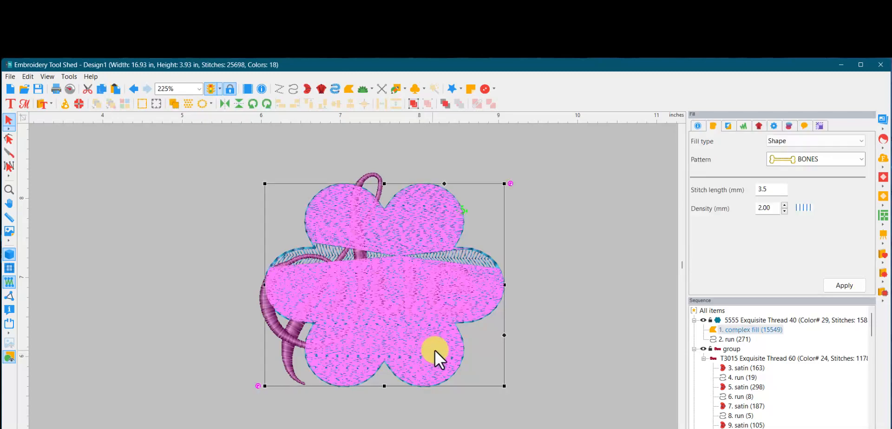
pyautogui.click(828, 158)
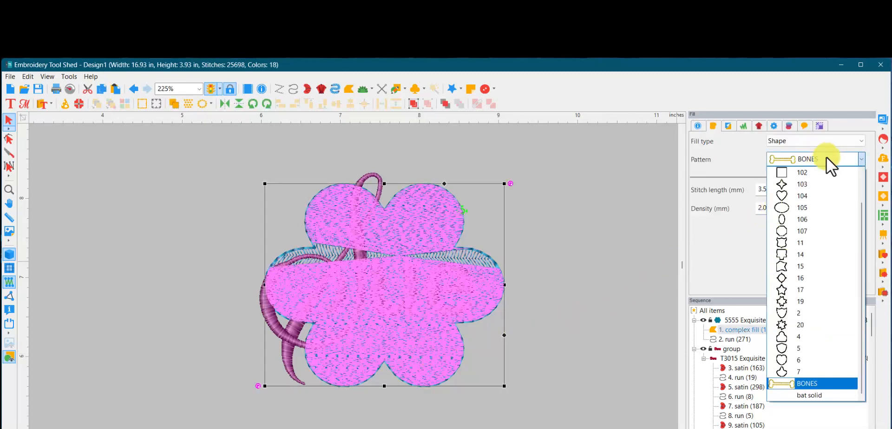
pyautogui.click(785, 183)
pyautogui.click(849, 286)
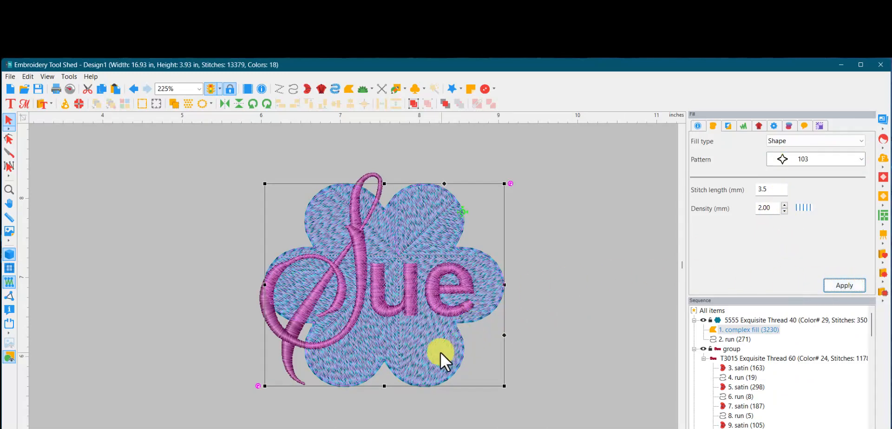
# Step: Set the density of the flower's star-pattern fill to 2.5 mm and check the stitching around the u
pyautogui.click(775, 208)
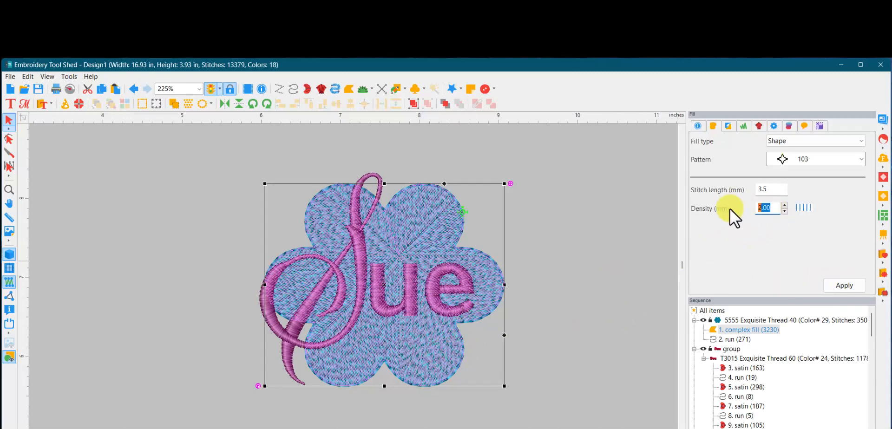
pyautogui.write('2.5')
pyautogui.press('Return')
pyautogui.click(557, 260)
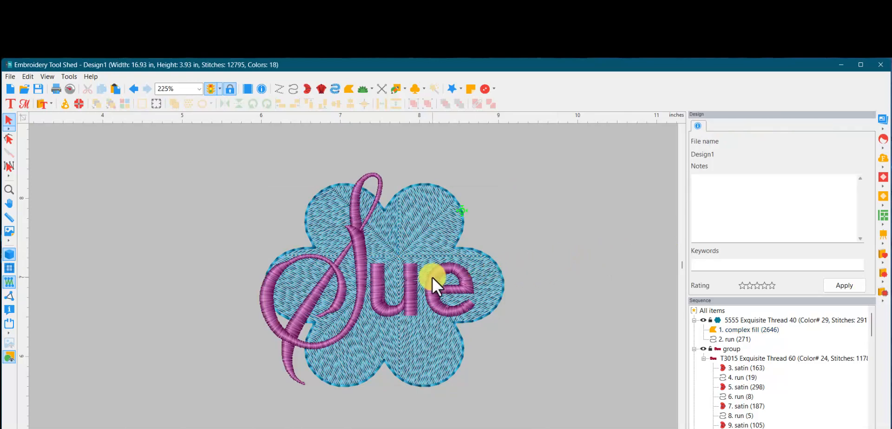
pyautogui.scroll(1, 426, 263)
pyautogui.scroll(4, 426, 258)
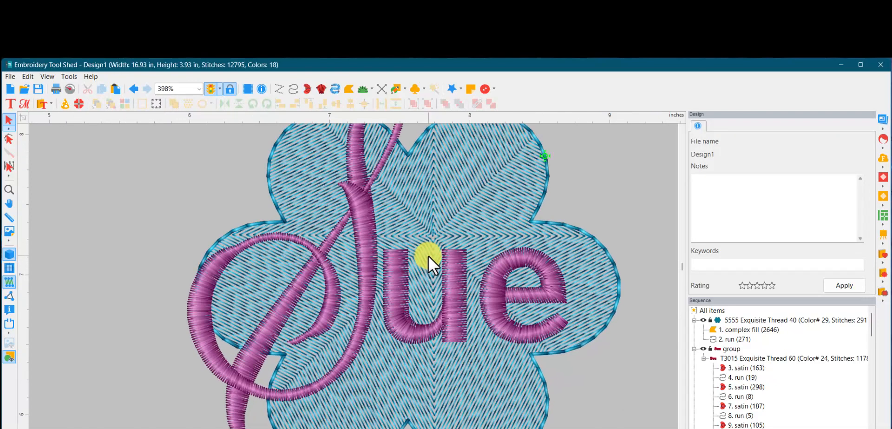
pyautogui.scroll(1, 465, 252)
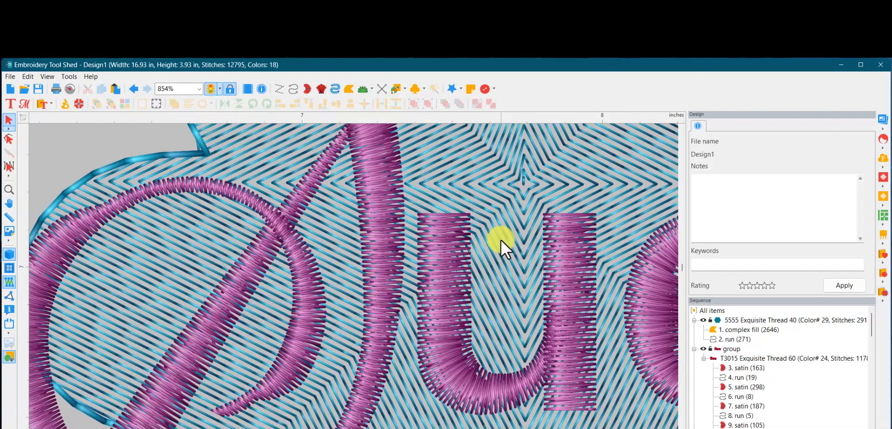
pyautogui.scroll(-3, 528, 185)
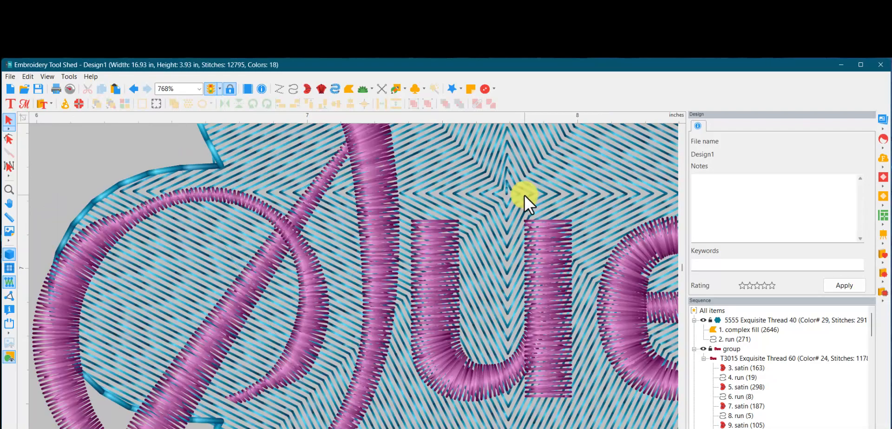
pyautogui.scroll(-4, 520, 197)
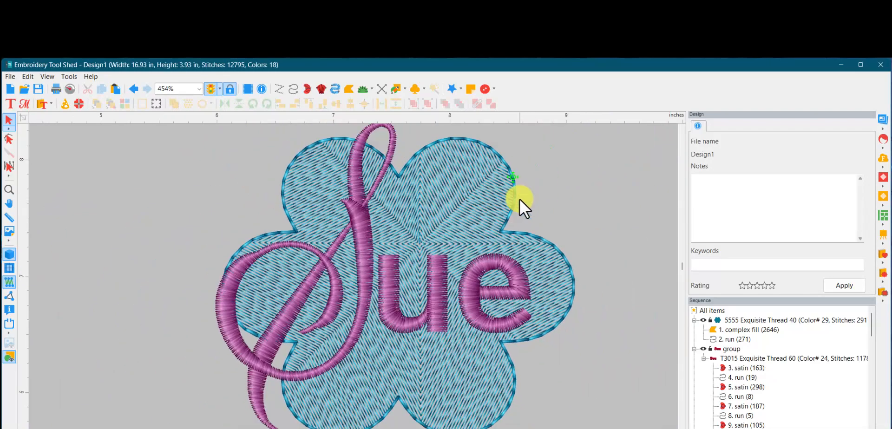
# Step: Convert the flower's fill with Lace Grid and check its fill settings
pyautogui.click(440, 216)
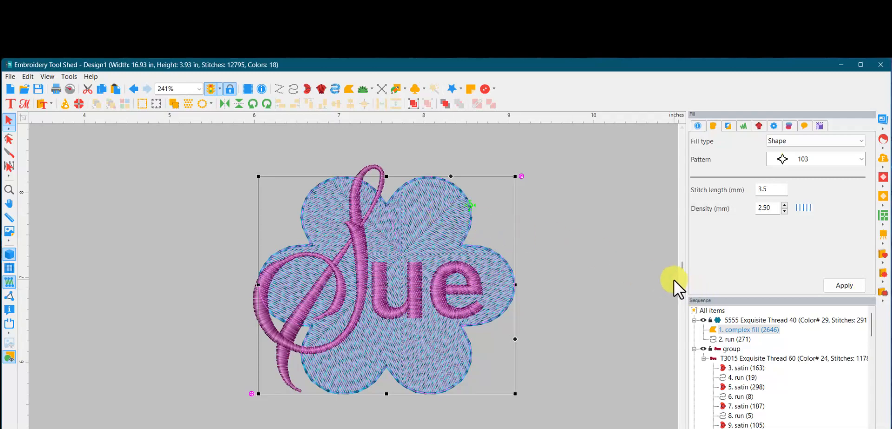
pyautogui.click(882, 274)
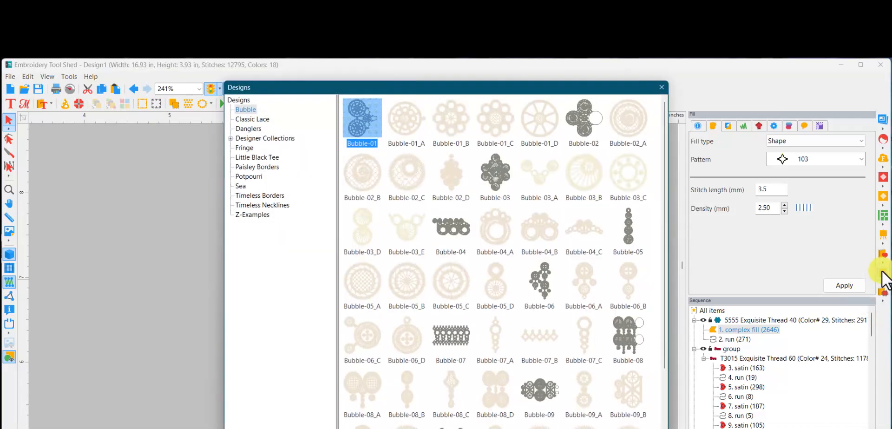
pyautogui.click(661, 89)
pyautogui.click(884, 283)
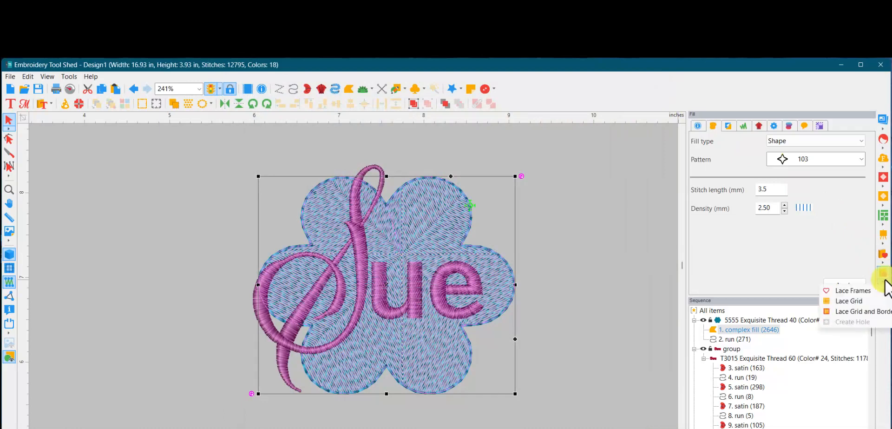
pyautogui.click(855, 302)
pyautogui.click(639, 263)
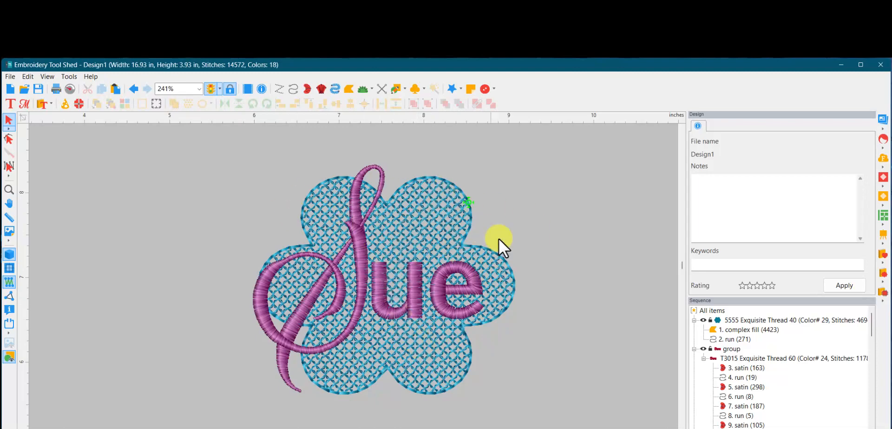
pyautogui.click(442, 220)
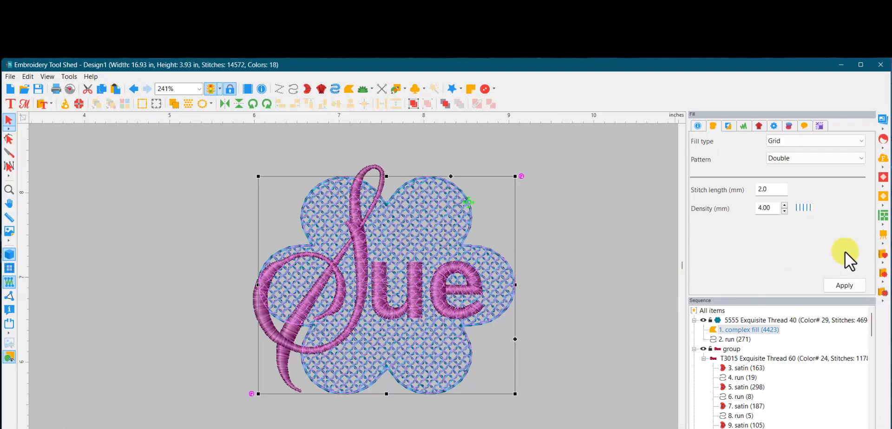
pyautogui.click(562, 247)
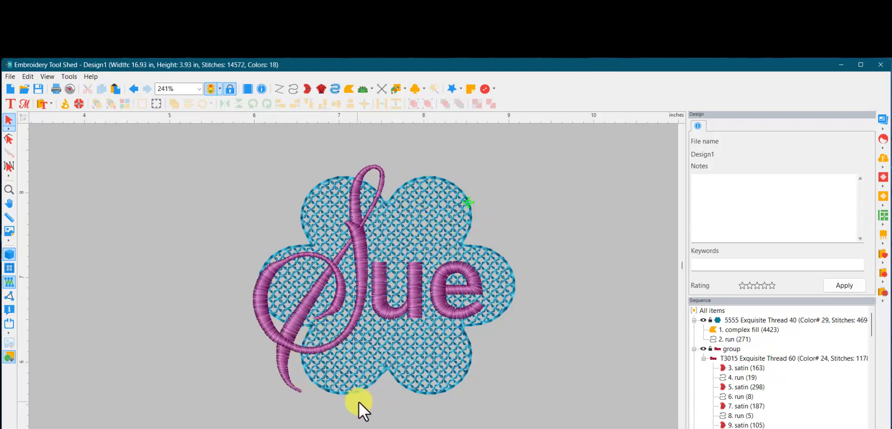
# Step: Change the flower's fill type to Motif with pattern 100 and a 10 mm pattern length
pyautogui.click(417, 224)
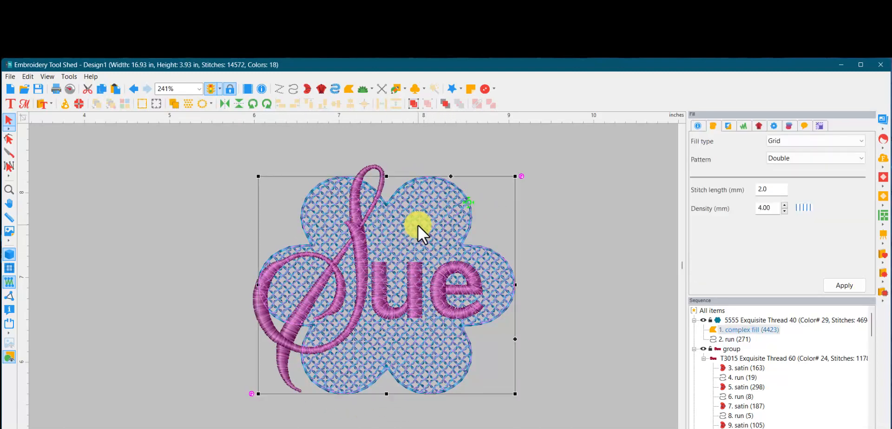
pyautogui.click(812, 142)
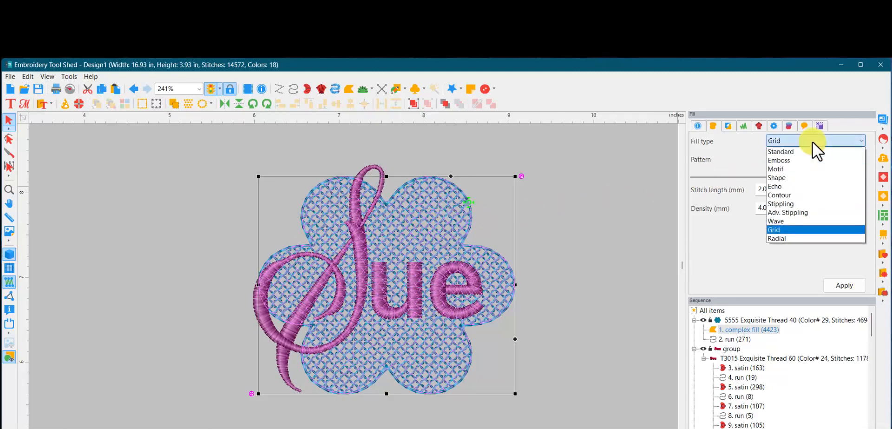
pyautogui.click(789, 169)
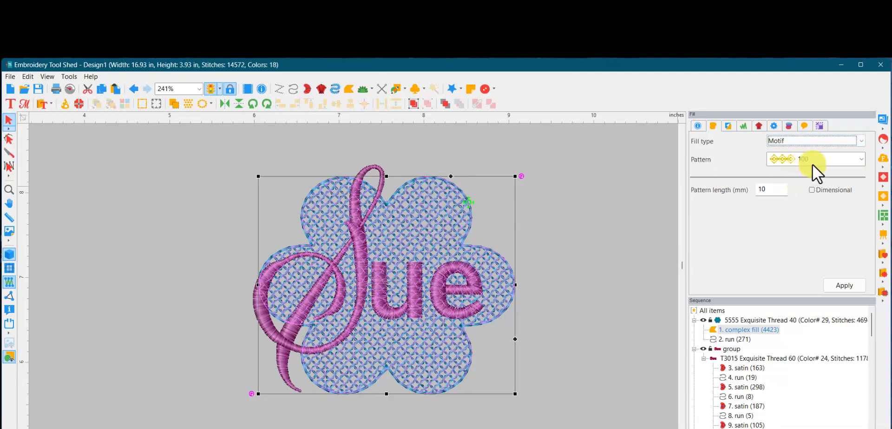
pyautogui.click(838, 286)
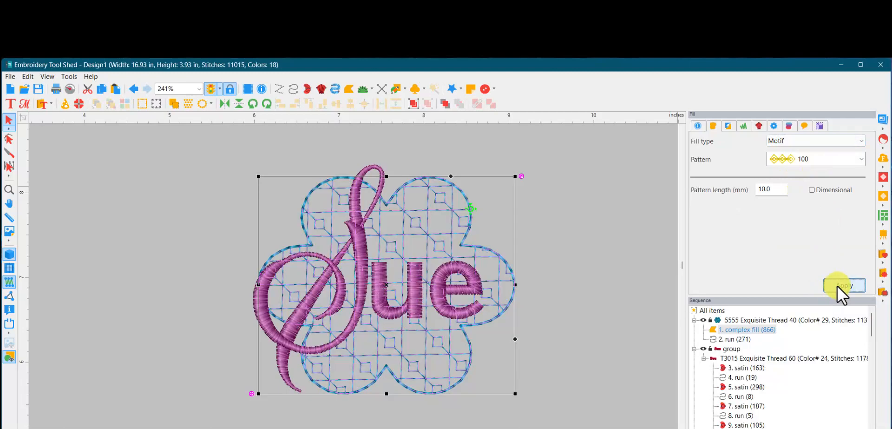
# Step: Move the flower's motif fill out beside the name to inspect it, and return it behind the lettering inside its outline
pyautogui.click(573, 233)
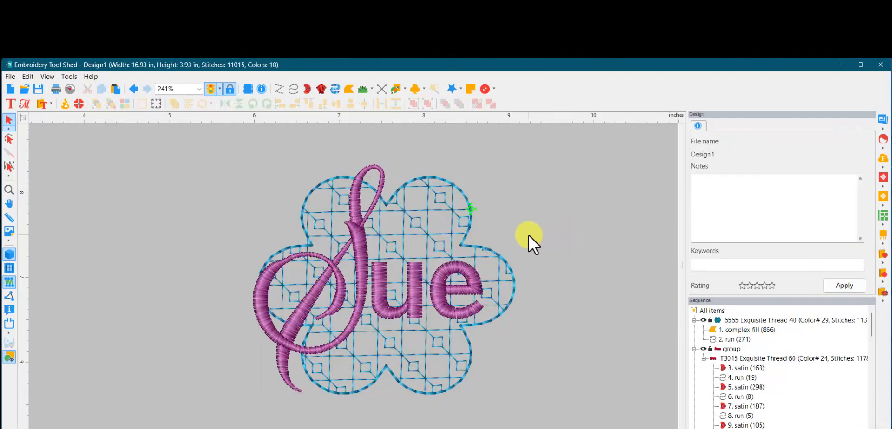
pyautogui.moveTo(470, 219); pyautogui.dragTo(635, 221)
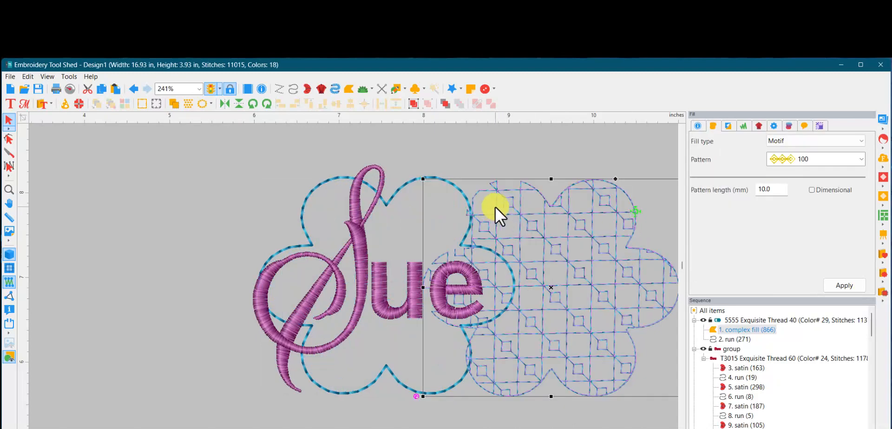
pyautogui.moveTo(515, 210); pyautogui.dragTo(565, 197)
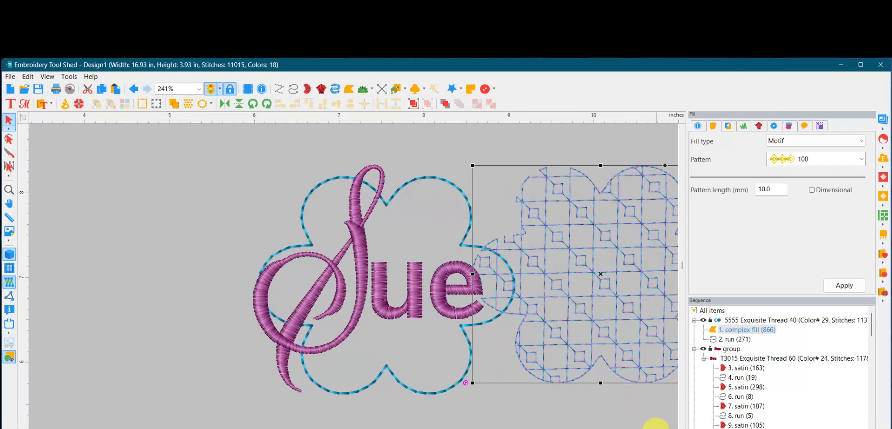
pyautogui.click(675, 428)
pyautogui.click(673, 428)
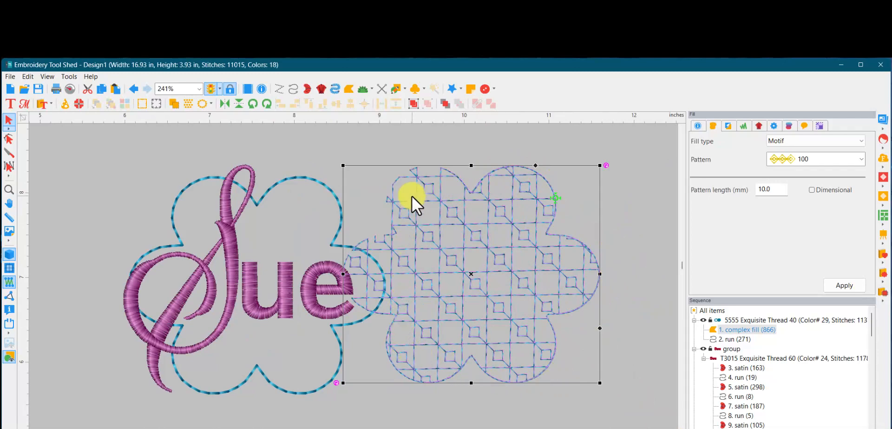
pyautogui.moveTo(411, 195); pyautogui.dragTo(481, 185)
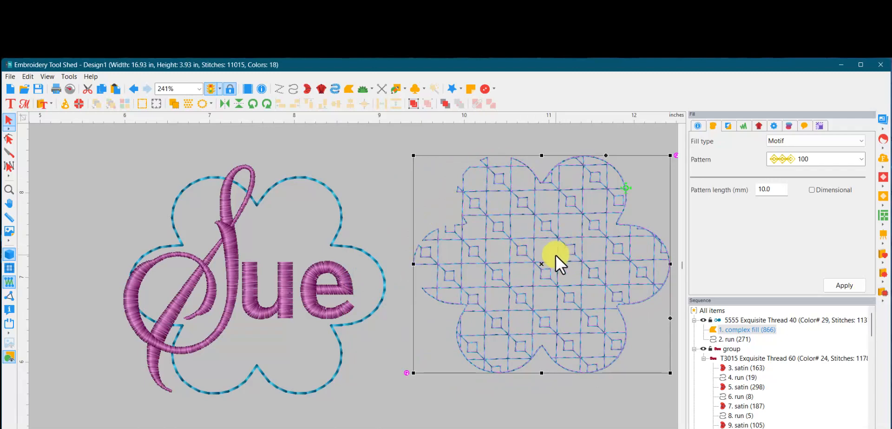
pyautogui.moveTo(558, 252); pyautogui.dragTo(272, 274)
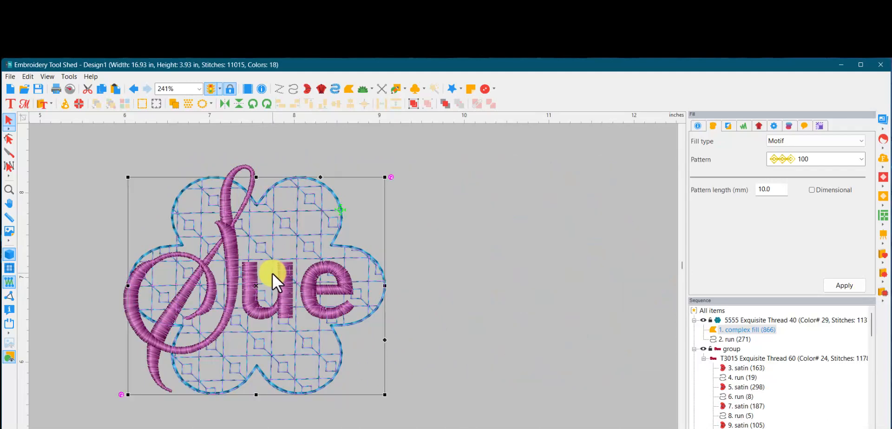
pyautogui.click(469, 273)
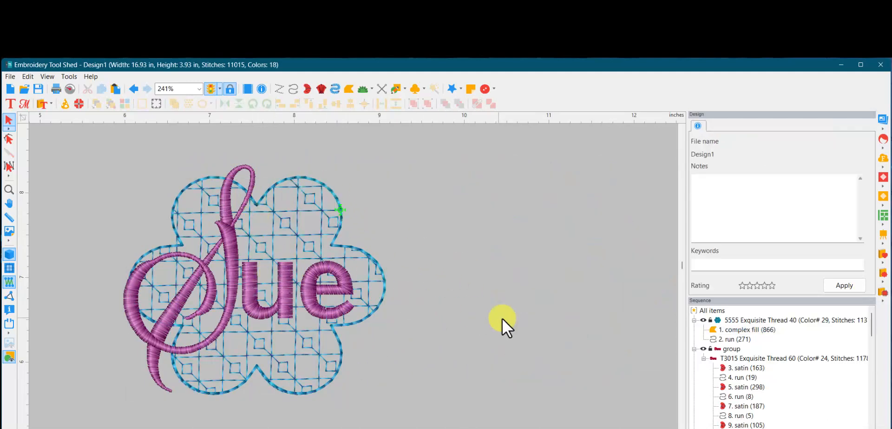
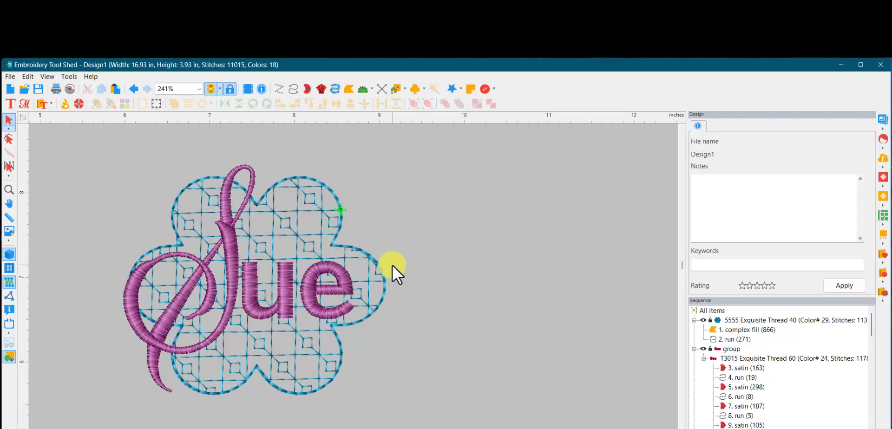
# Step: Locate the large decorated letter S in the design and select it to check its text settings
pyautogui.scroll(-7, 395, 261)
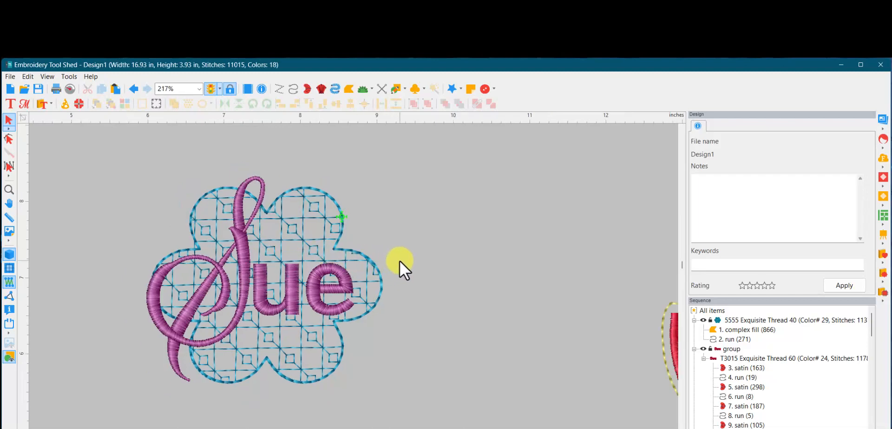
pyautogui.scroll(-2, 672, 289)
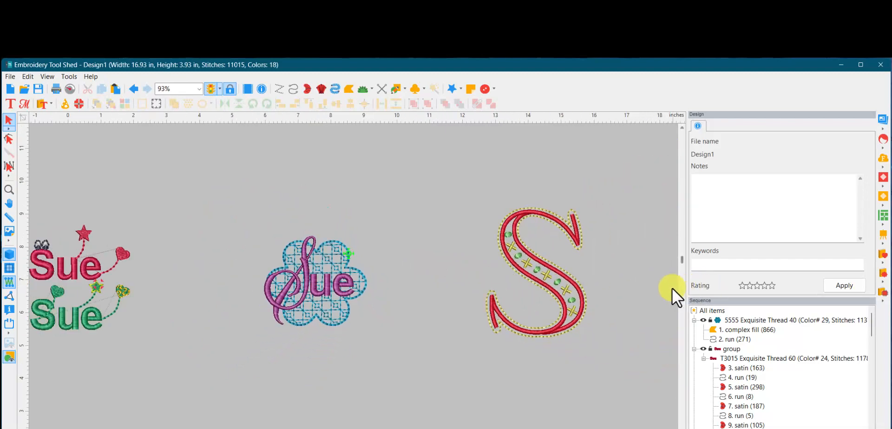
pyautogui.scroll(1, 639, 298)
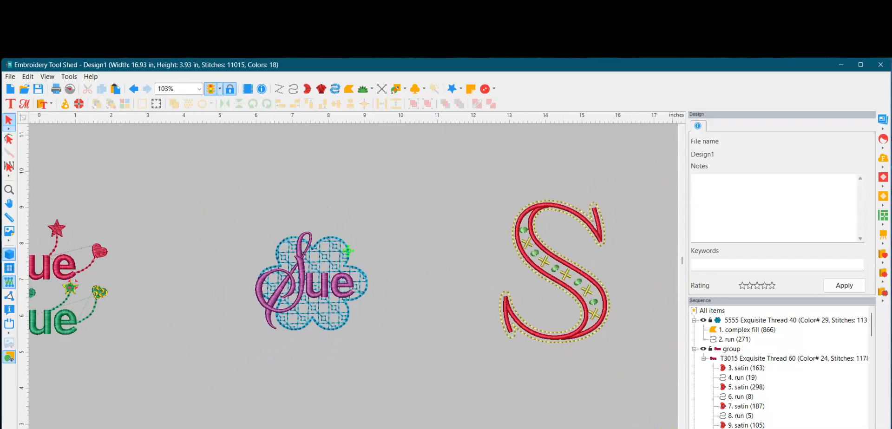
pyautogui.click(672, 428)
pyautogui.click(672, 428)
pyautogui.click(672, 428)
pyautogui.scroll(1, 495, 327)
pyautogui.scroll(2, 491, 319)
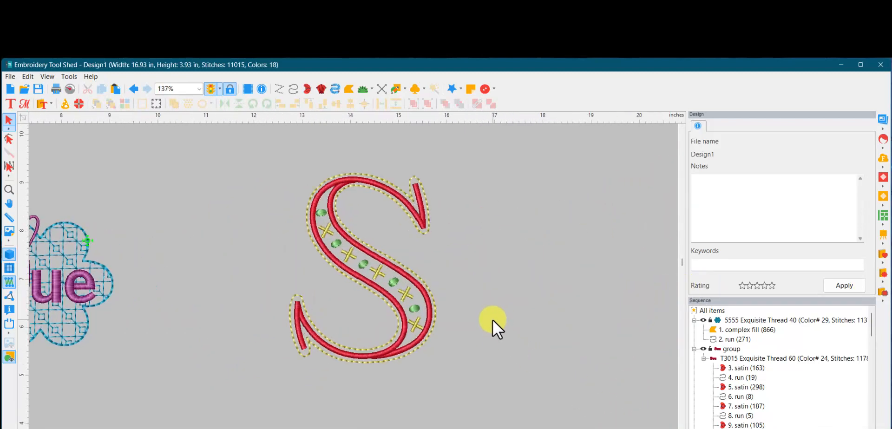
pyautogui.scroll(1, 523, 211)
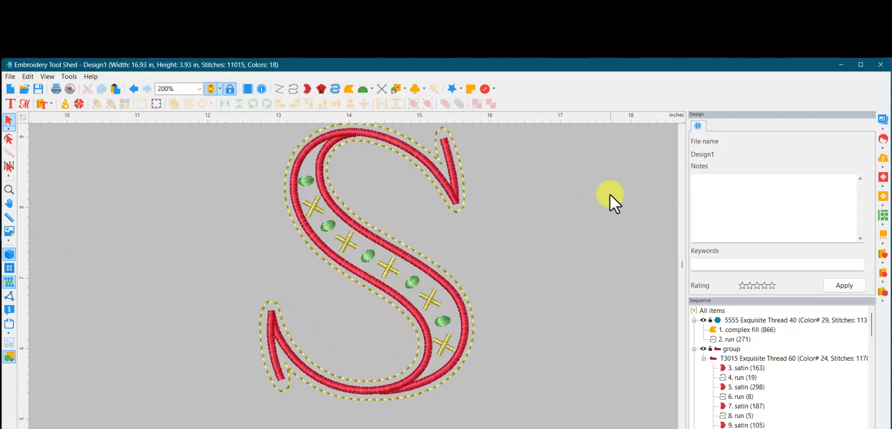
pyautogui.click(682, 129)
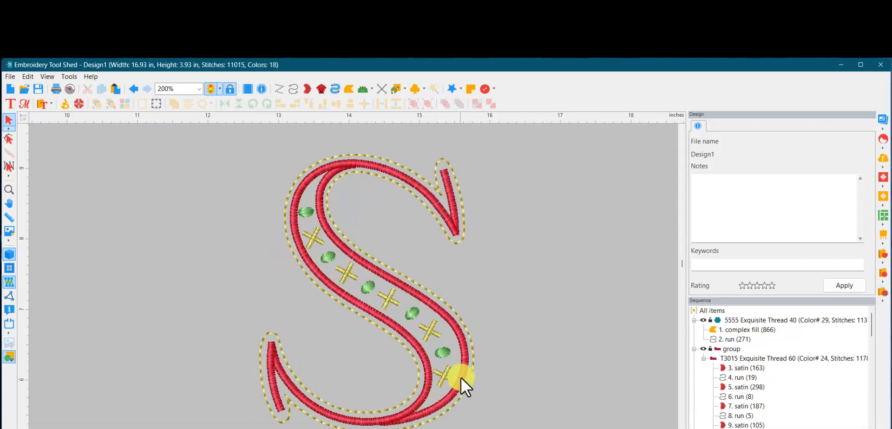
pyautogui.click(397, 324)
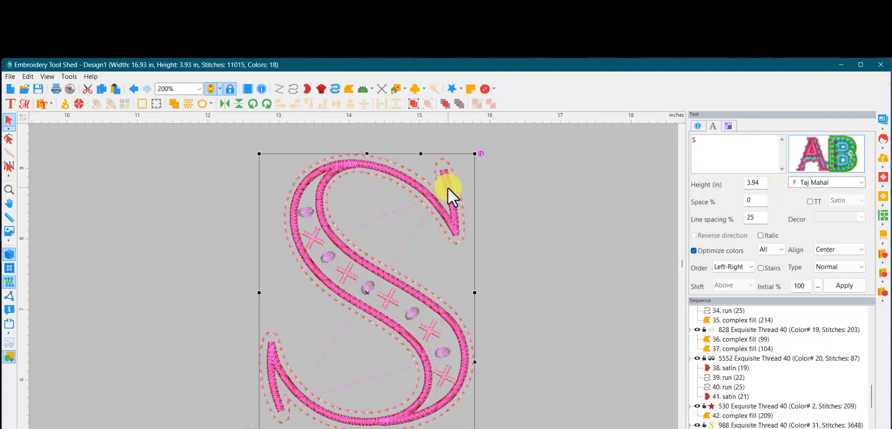
pyautogui.click(498, 267)
pyautogui.click(378, 270)
# Step: Browse the font catalog around the S's Taj Mahal font, including the puffy, small, vintage and monogram alphabets, and close it without choosing another
pyautogui.moveTo(834, 151)
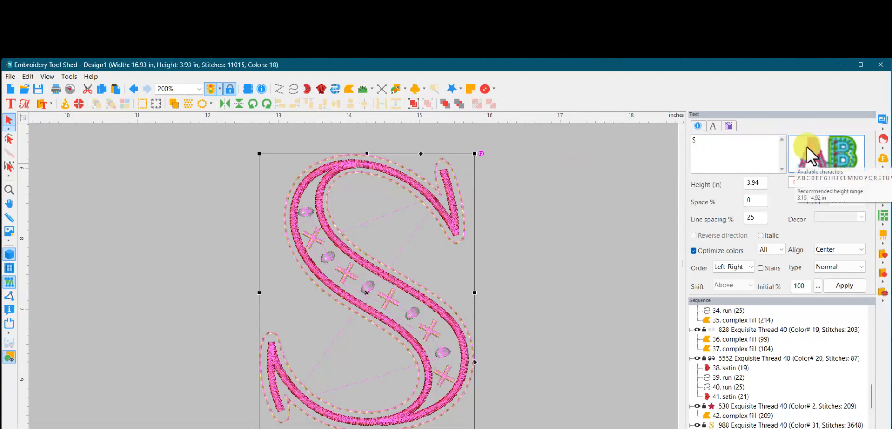
pyautogui.click(823, 144)
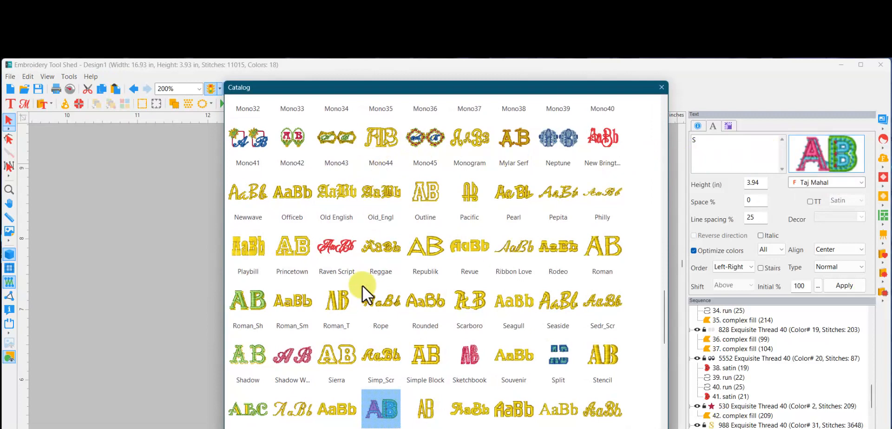
pyautogui.scroll(-3, 406, 305)
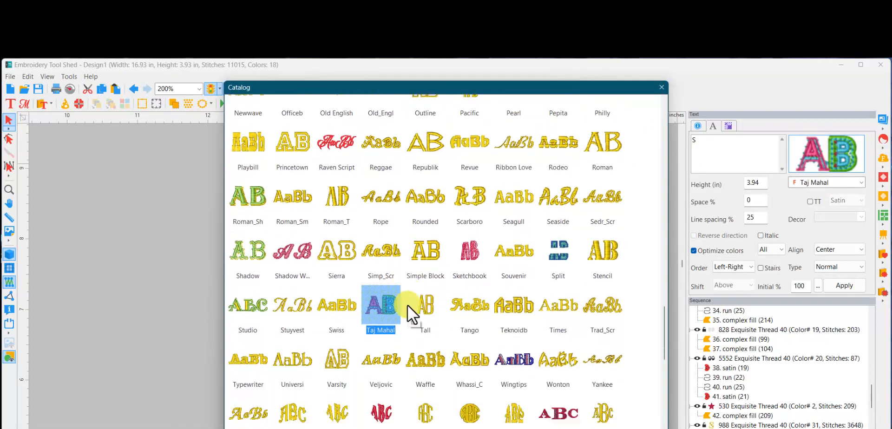
pyautogui.scroll(-3, 407, 306)
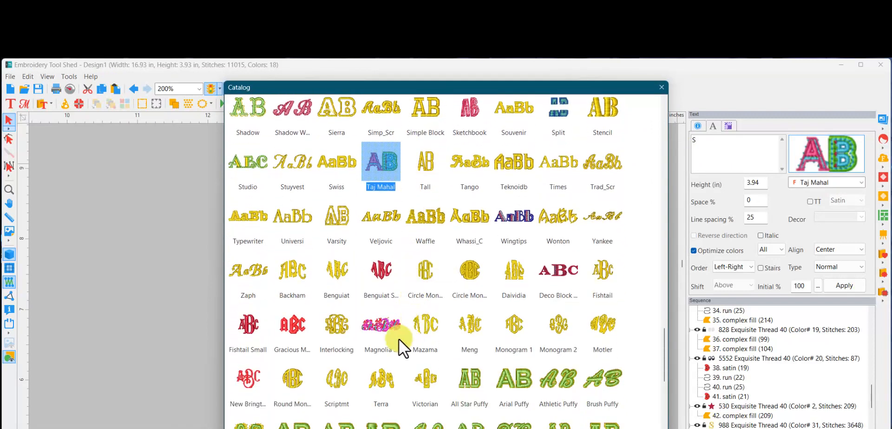
pyautogui.scroll(-3, 400, 339)
pyautogui.scroll(-4, 405, 334)
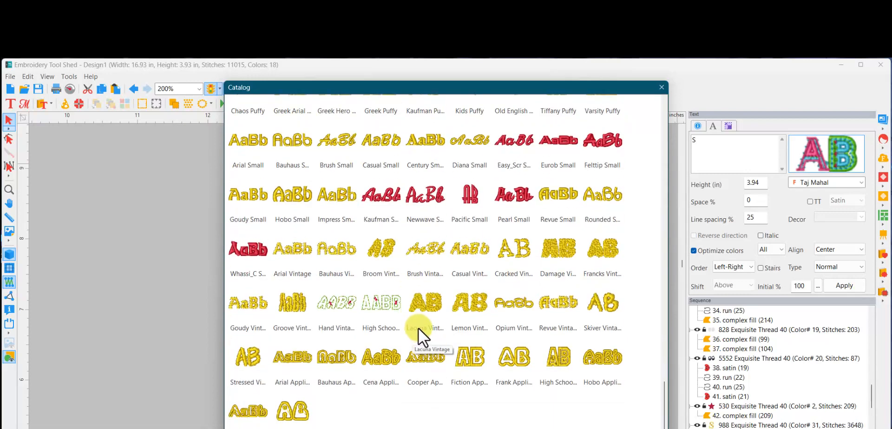
pyautogui.scroll(3, 419, 329)
pyautogui.scroll(4, 432, 301)
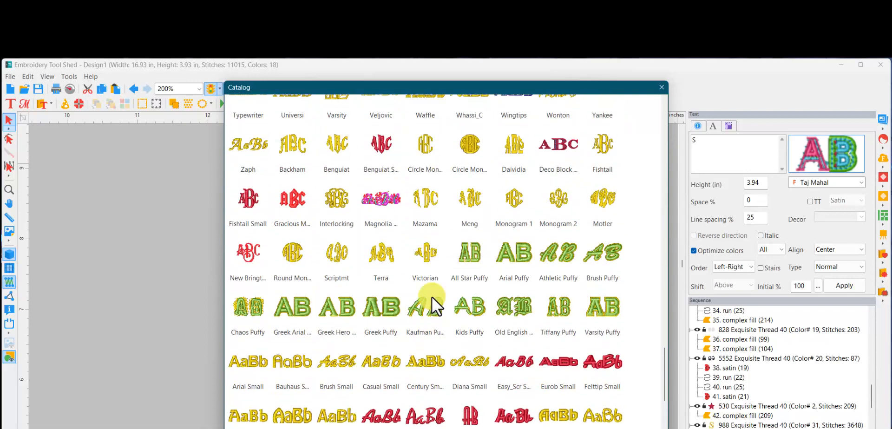
pyautogui.scroll(3, 436, 272)
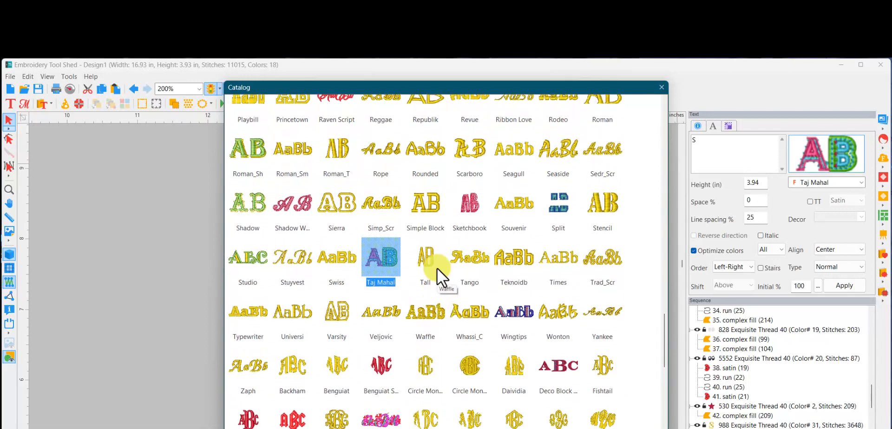
pyautogui.scroll(3, 455, 245)
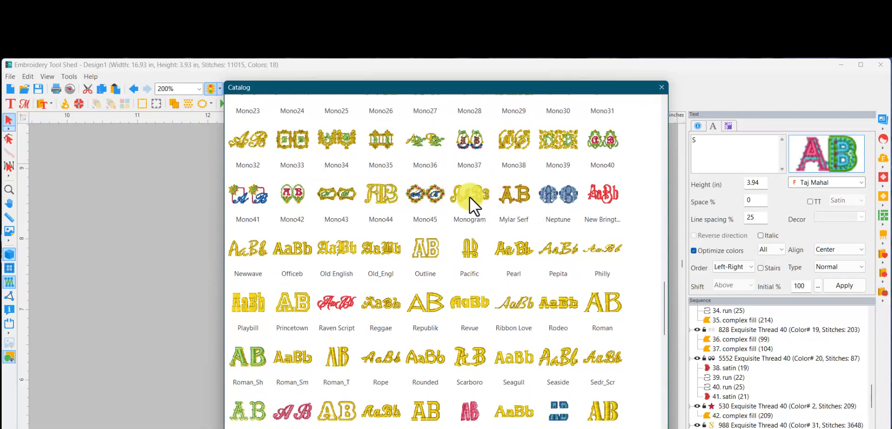
pyautogui.scroll(1, 469, 197)
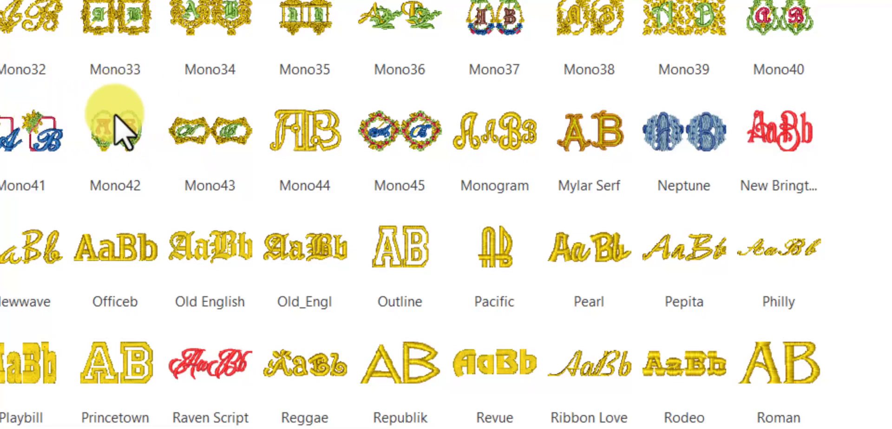
pyautogui.scroll(3, 285, 123)
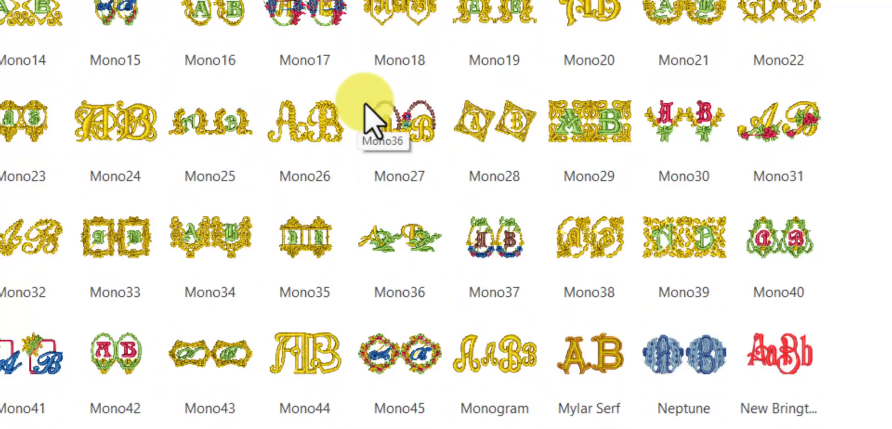
pyautogui.scroll(1, 386, 114)
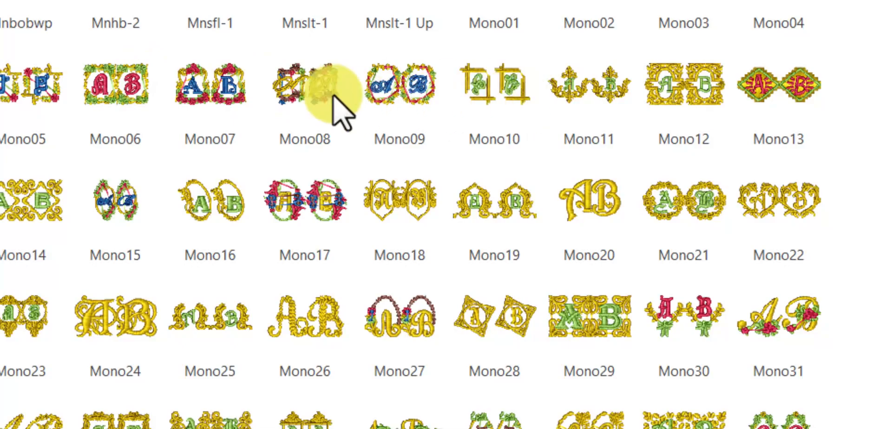
pyautogui.scroll(1, 343, 111)
pyautogui.scroll(2, 354, 93)
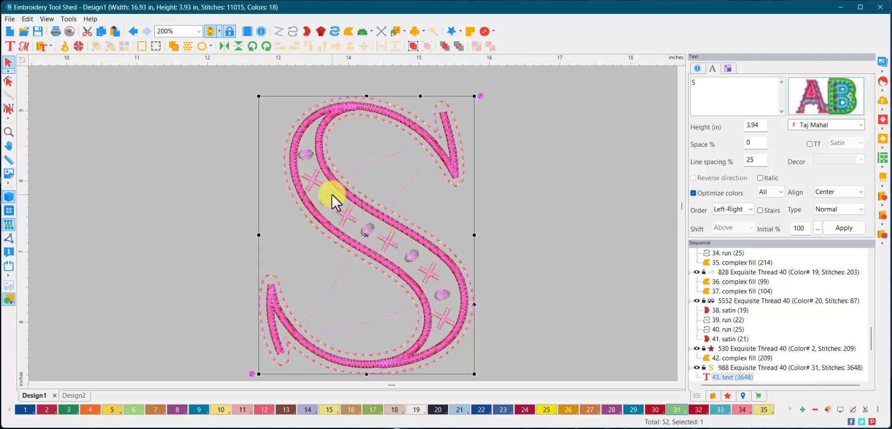
# Step: Deselect the large S and examine its outline and inner decorative stitching in the thread colors
pyautogui.click(545, 192)
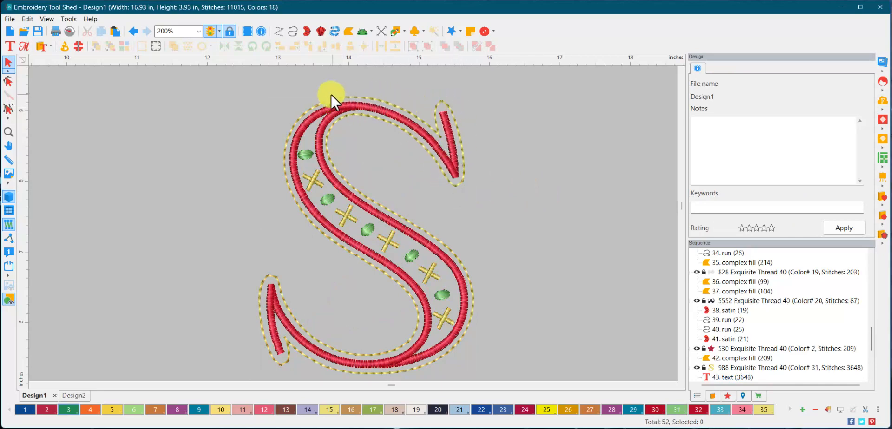
pyautogui.click(348, 182)
pyautogui.click(501, 198)
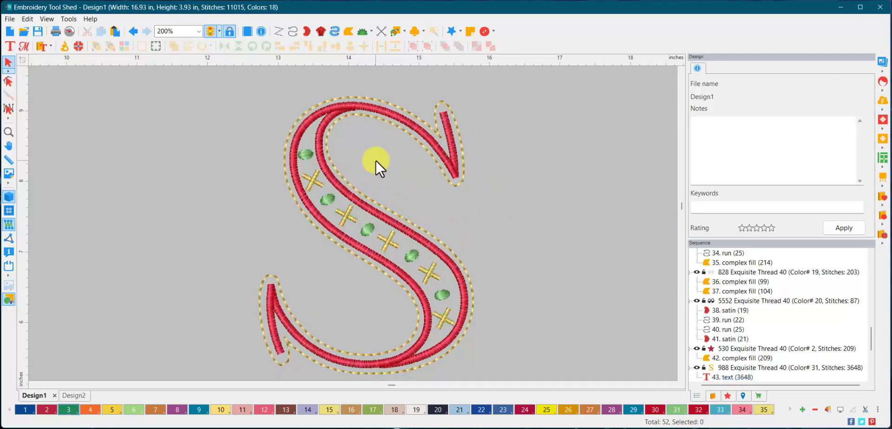